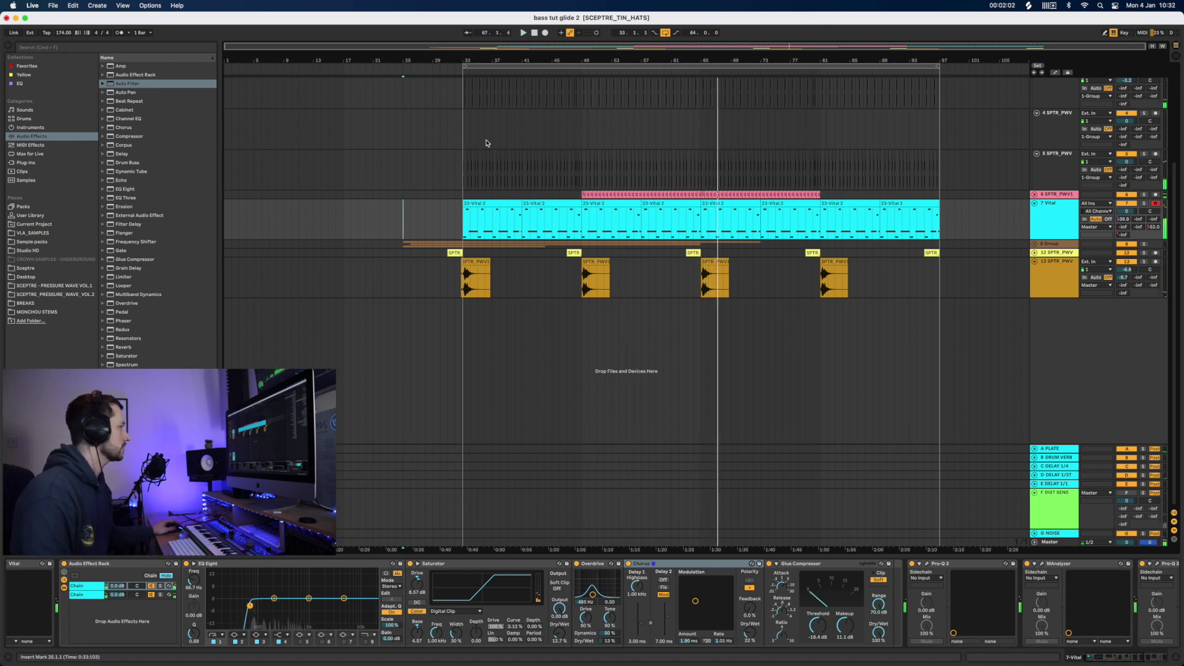
# Solo the 7 Vital bass track and set the playback start to bar 33, stopping playback
pyautogui.click(1052, 233)
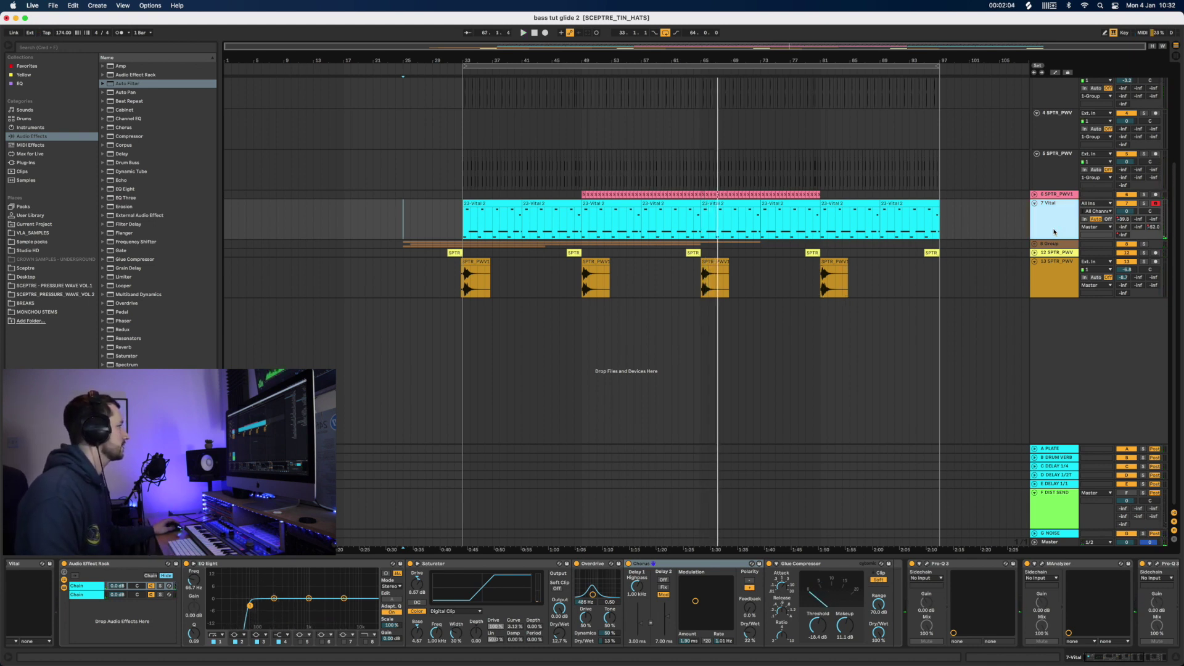
pyautogui.click(1143, 204)
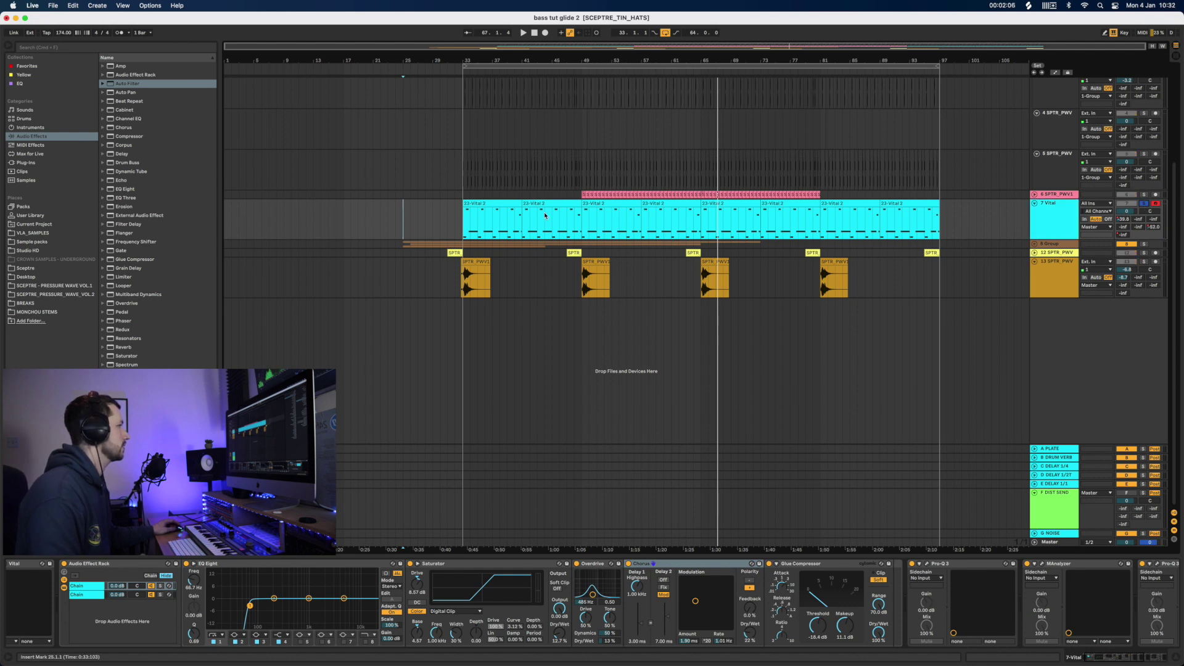
pyautogui.click(464, 225)
pyautogui.press('space')
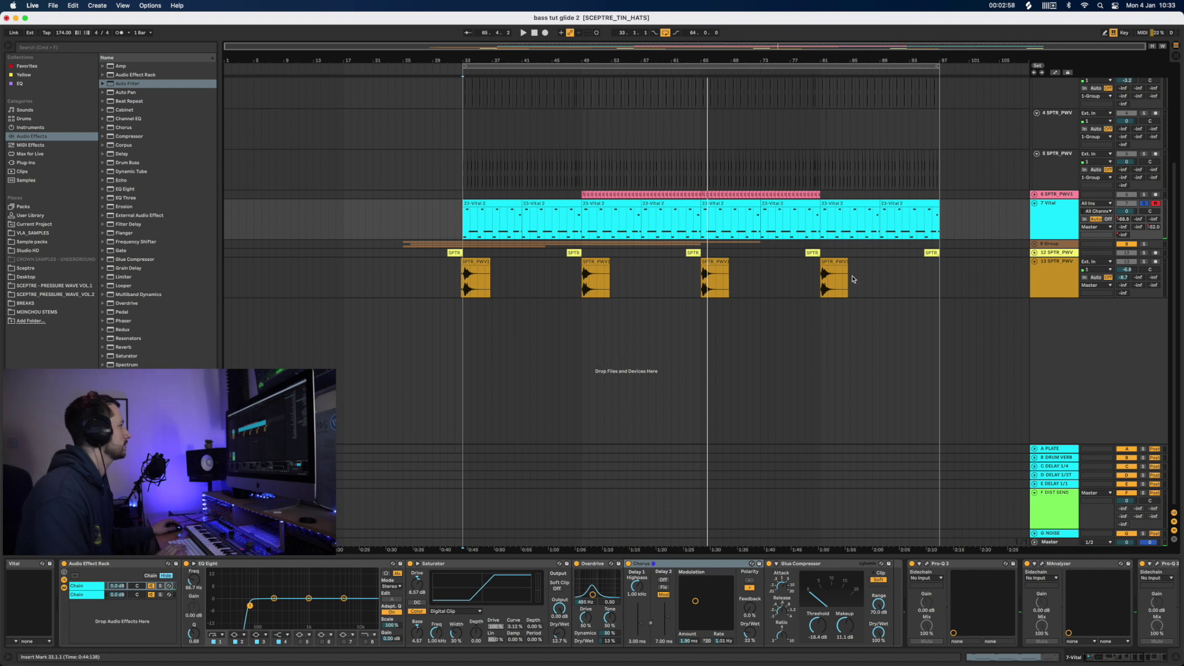
# Group the Vital track's Pro-Q 3 and MAnalyzer into an Audio Effect Rack with Cmd+G
pyautogui.click(1054, 213)
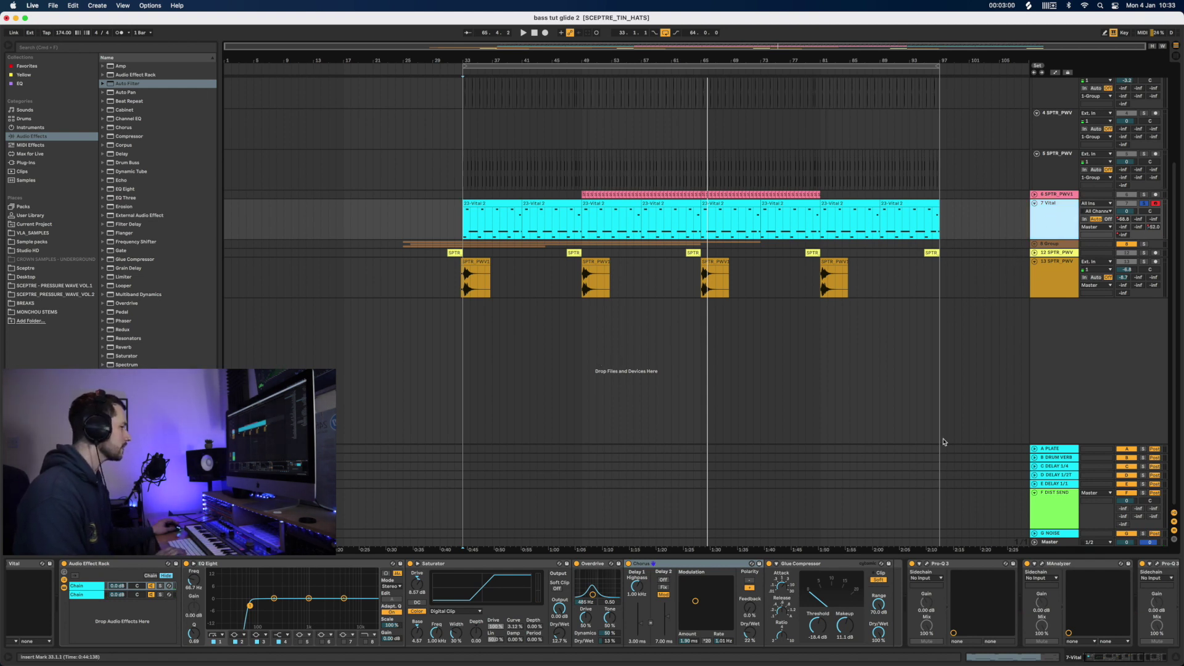
pyautogui.hscroll(4, 1134, 635)
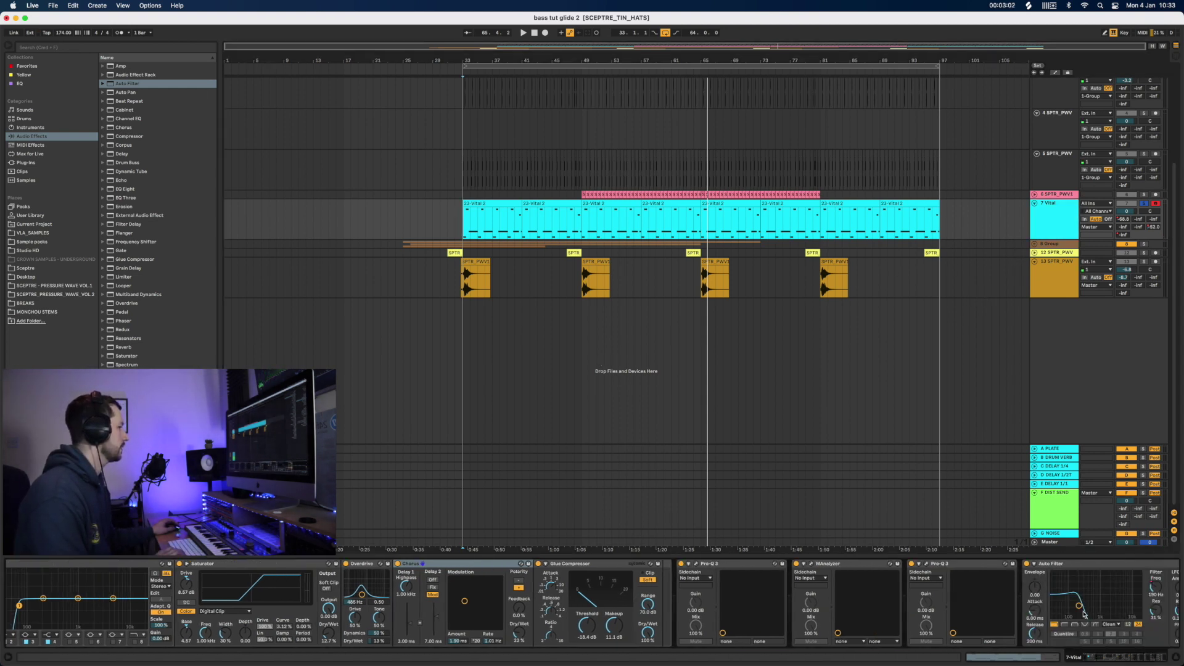
pyautogui.moveTo(1106, 662); pyautogui.dragTo(1063, 661)
pyautogui.click(1070, 564)
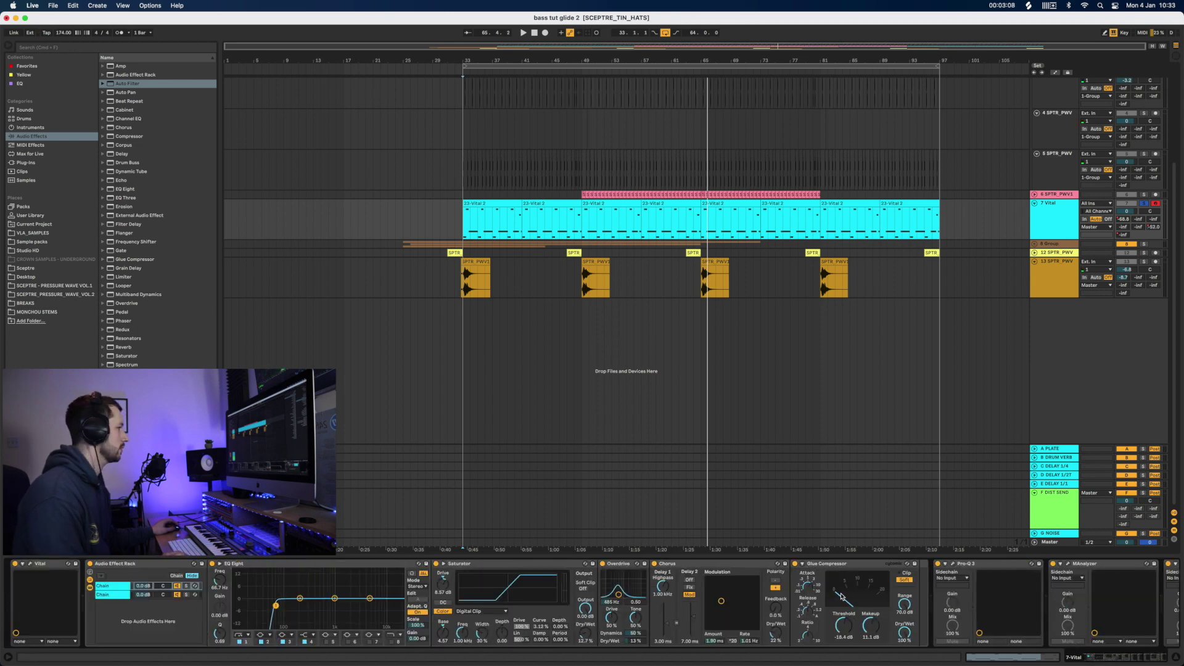
pyautogui.rightClick(985, 566)
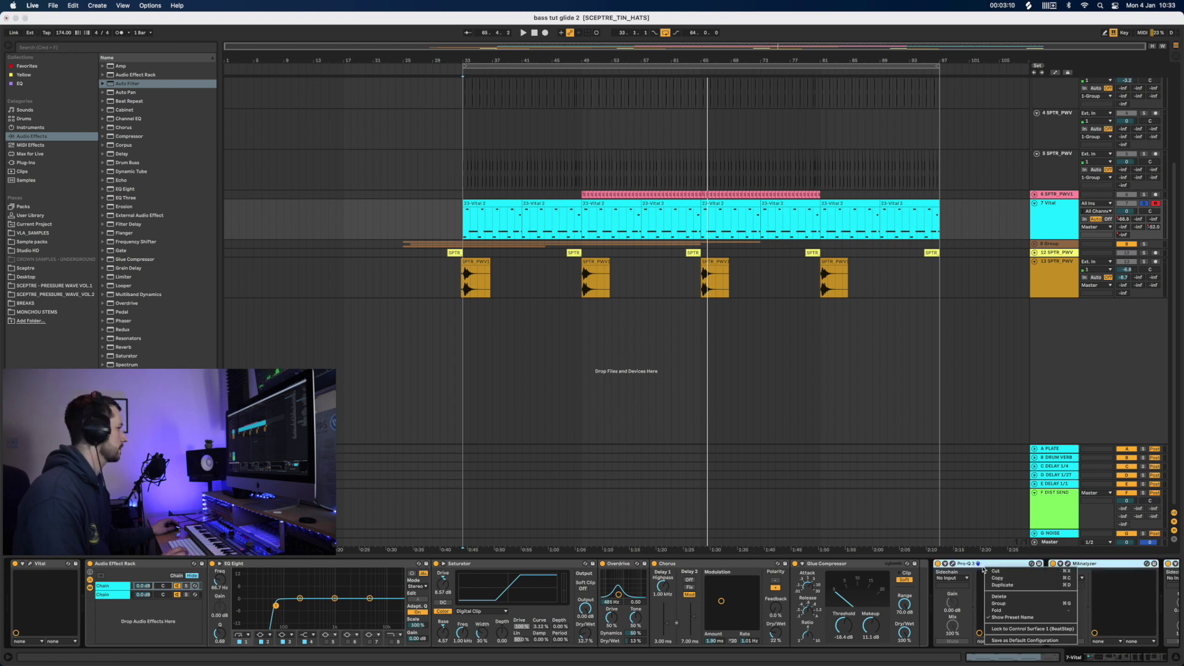
pyautogui.press('super+g')
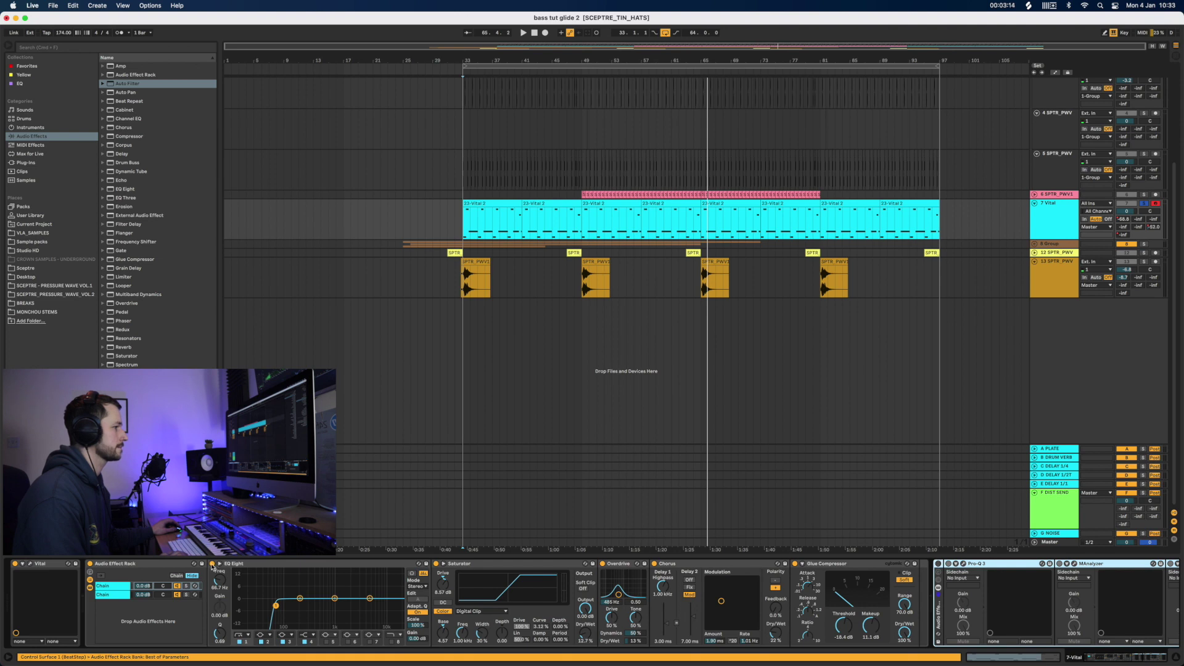
# Audition the bass from bars 49 and 57, then open the Vital synth's editor window
pyautogui.click(580, 228)
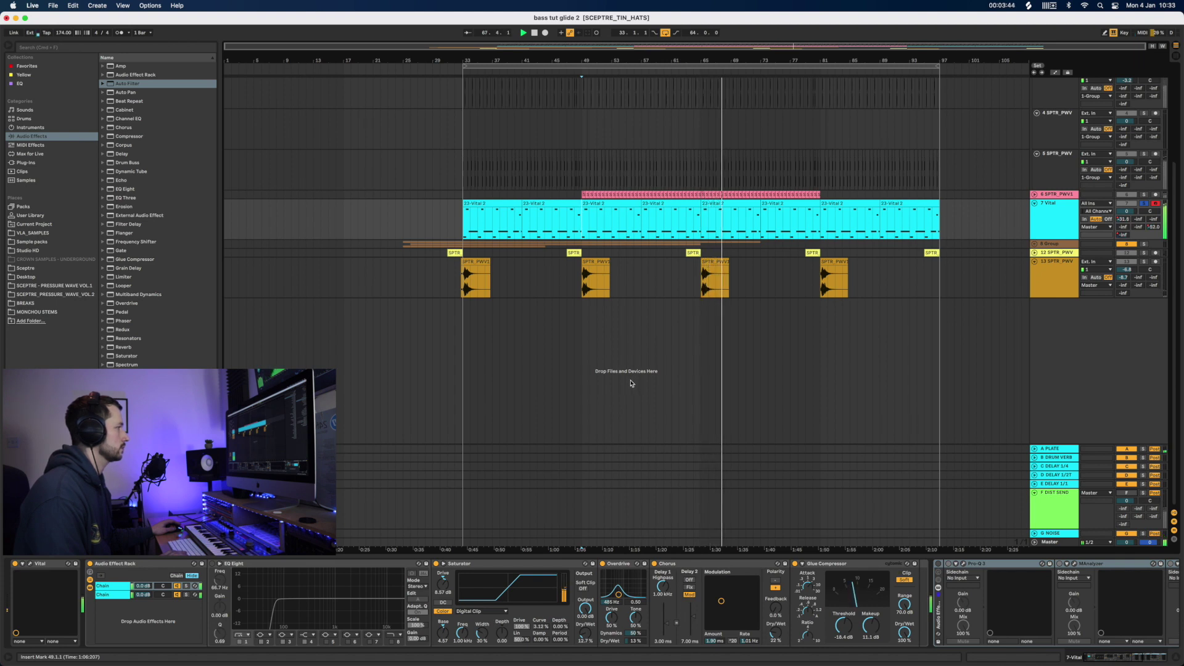
pyautogui.press('space')
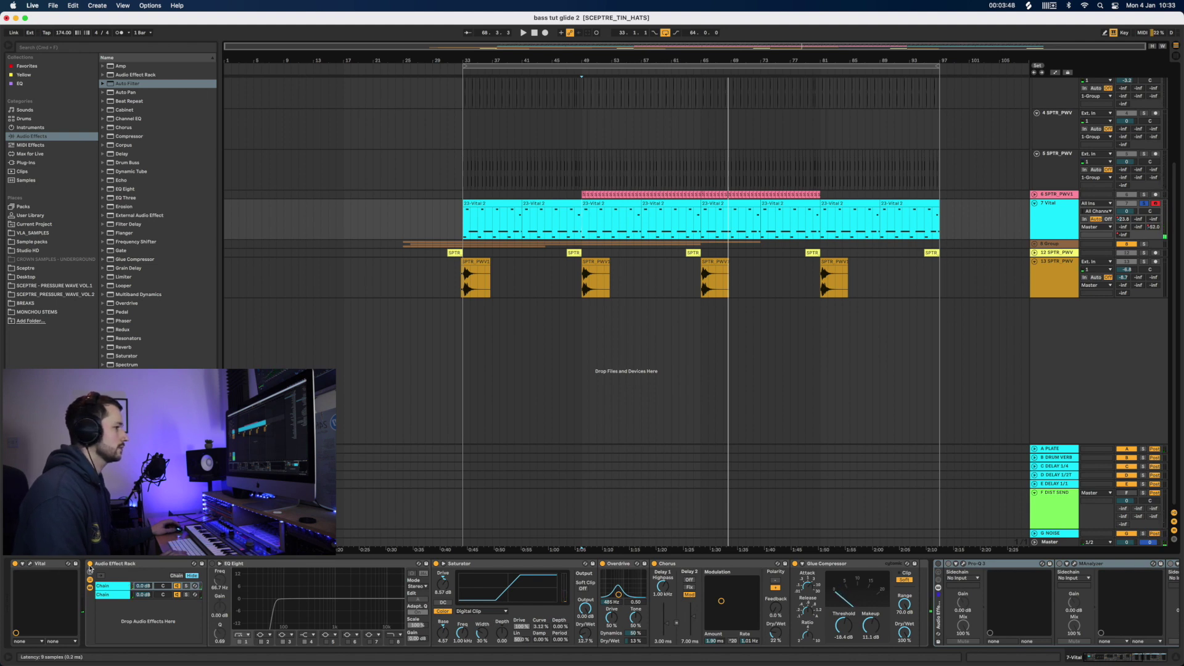
pyautogui.click(640, 229)
pyautogui.press('space')
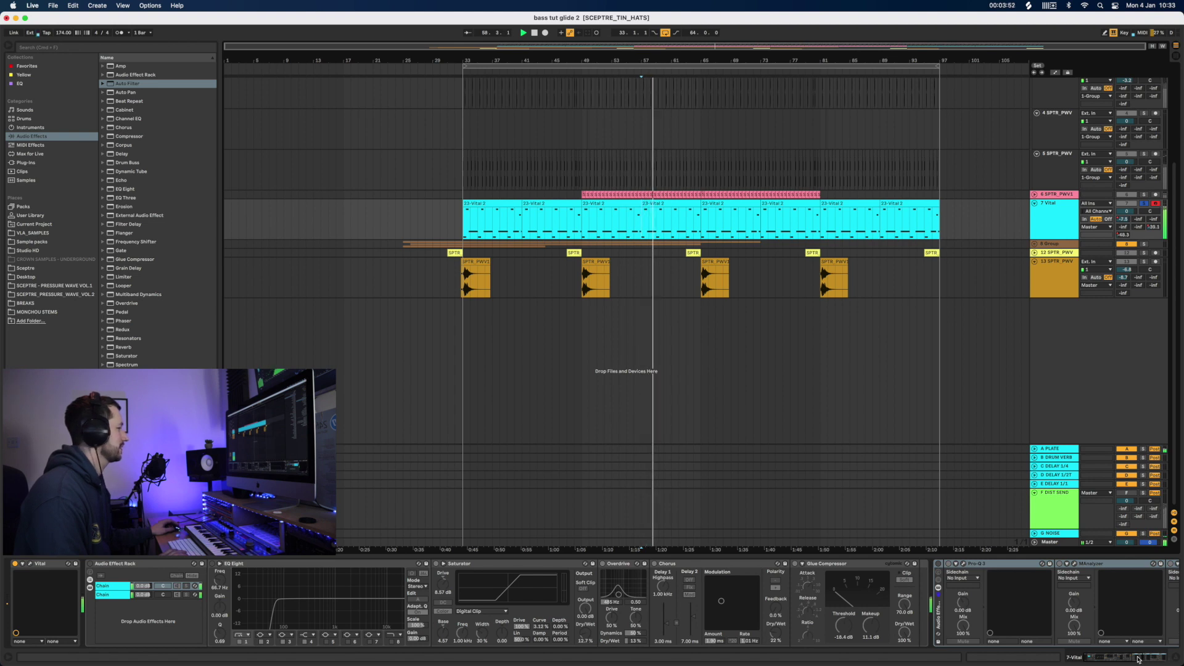
pyautogui.click(716, 388)
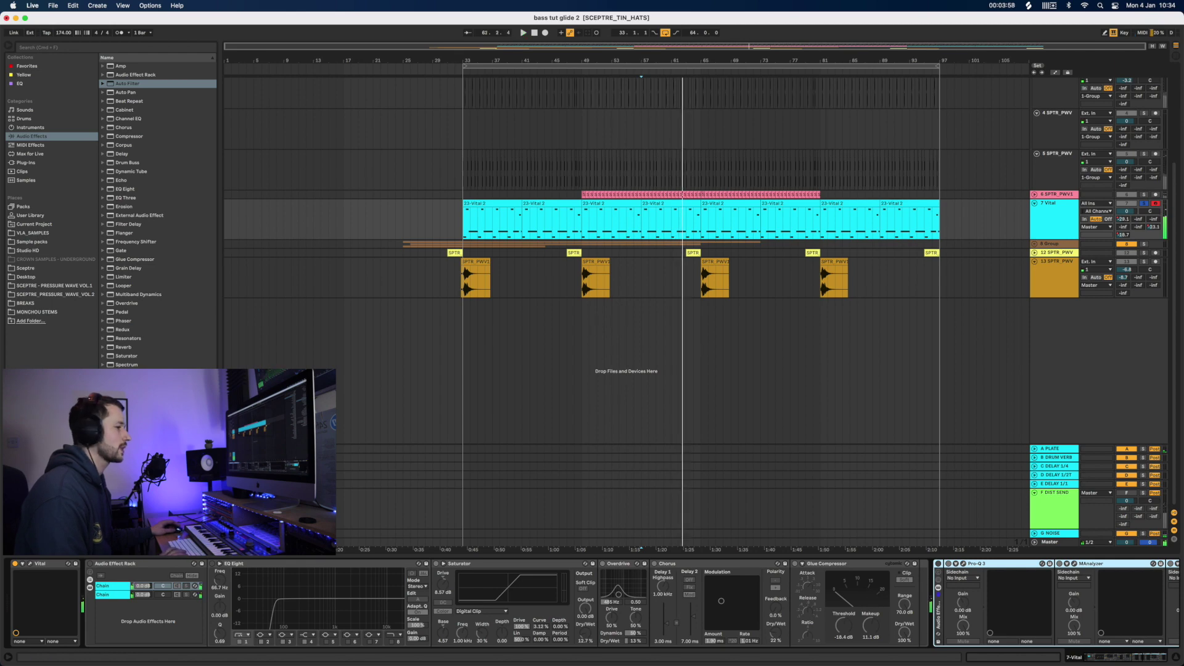
pyautogui.click(29, 564)
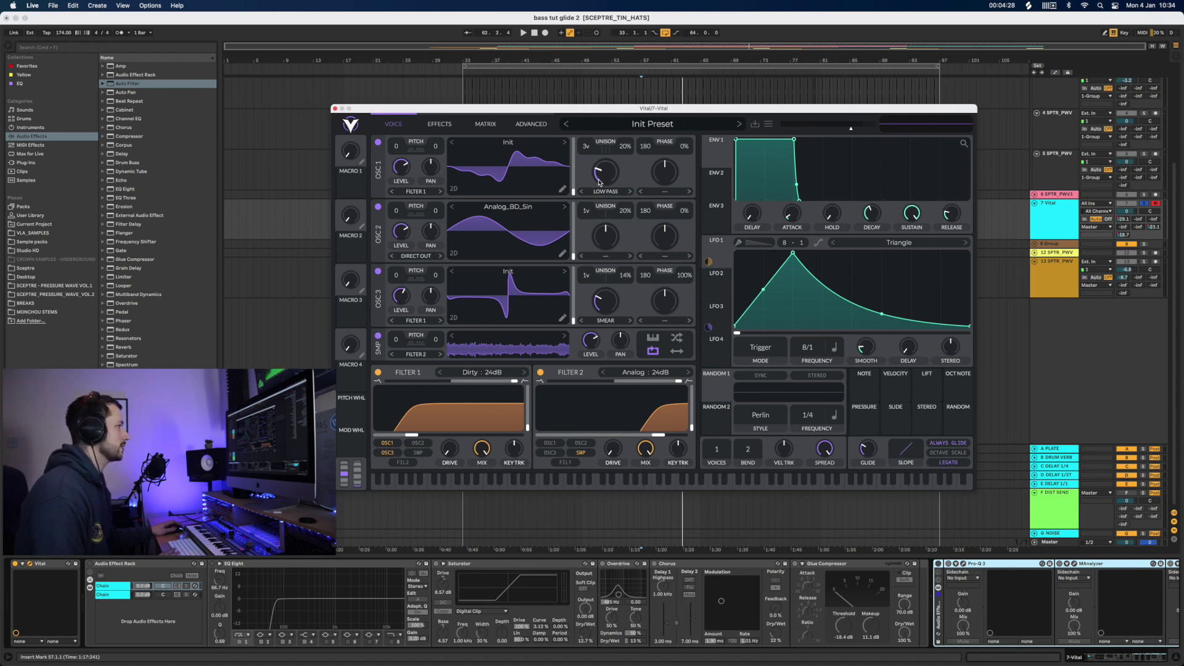
pyautogui.click(594, 193)
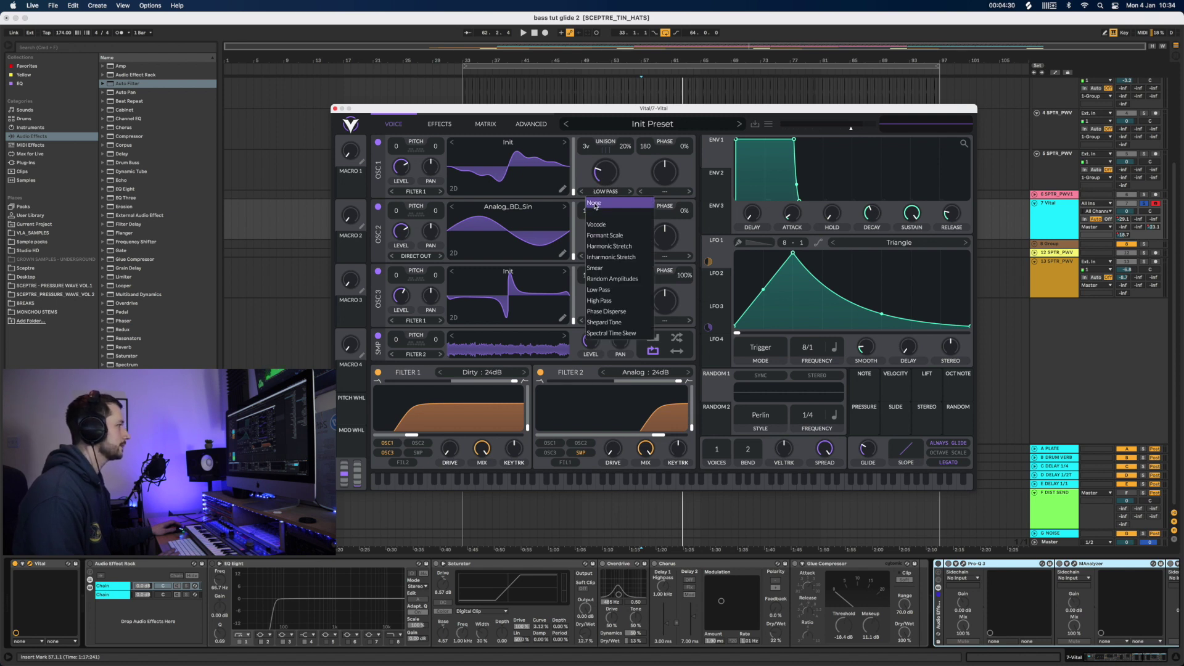
pyautogui.click(582, 178)
pyautogui.click(605, 191)
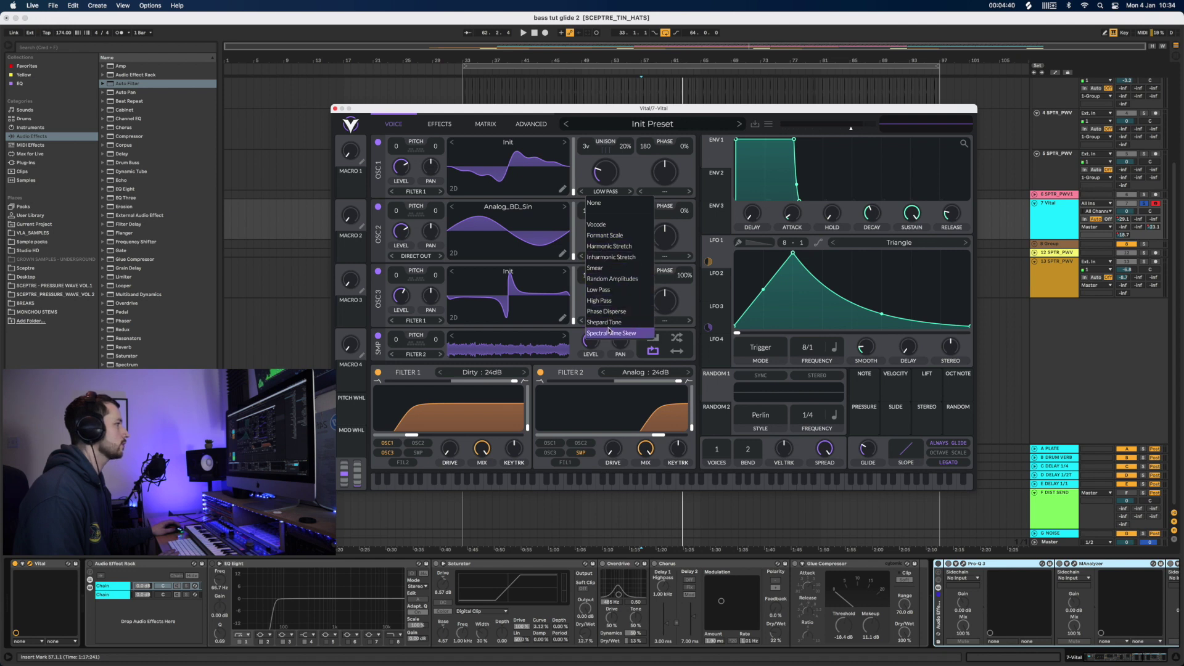
pyautogui.click(584, 189)
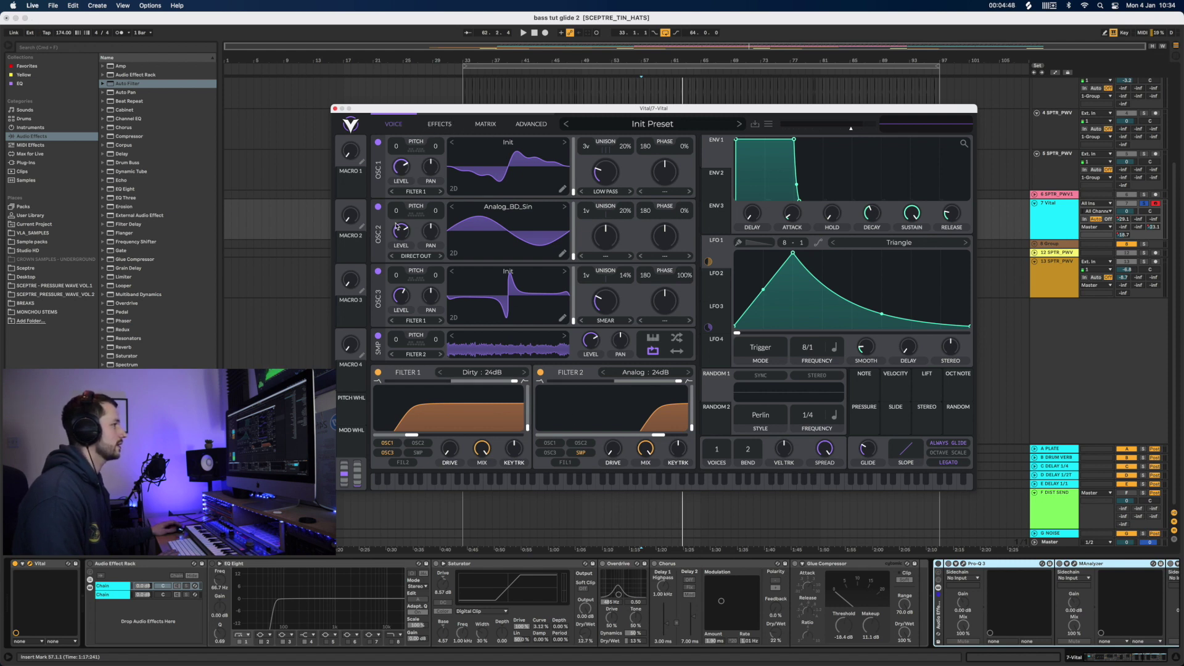
# Switch off Vital's OSC 2, OSC 3 and the sampler layer
pyautogui.click(378, 207)
pyautogui.click(378, 272)
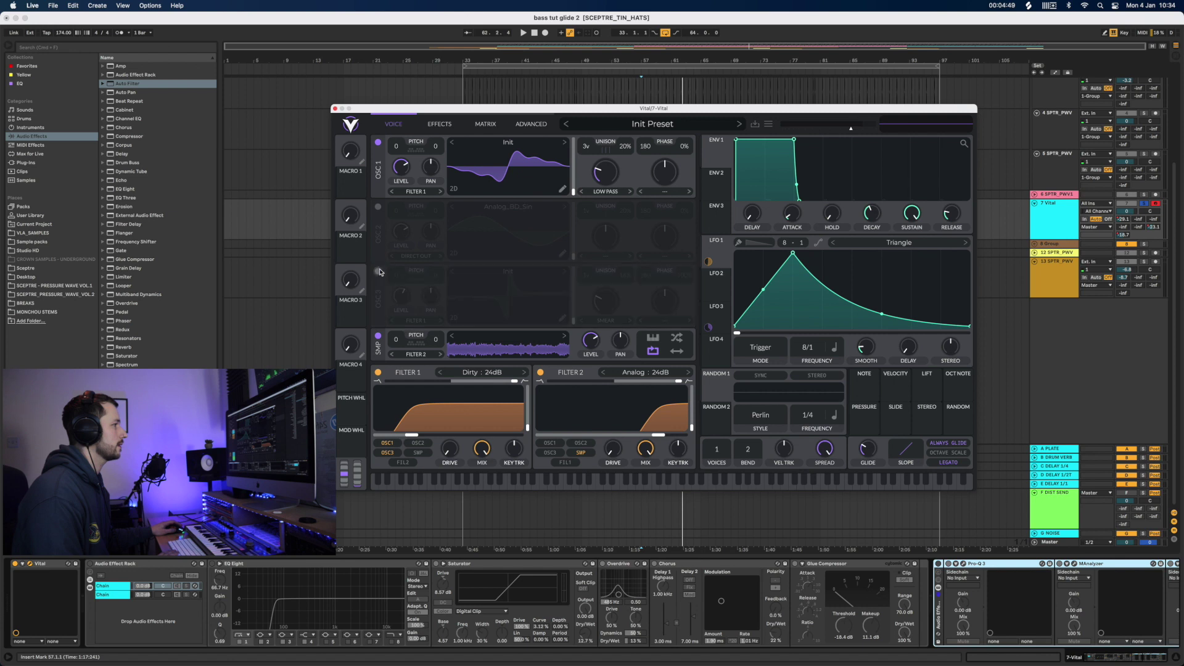
pyautogui.click(378, 337)
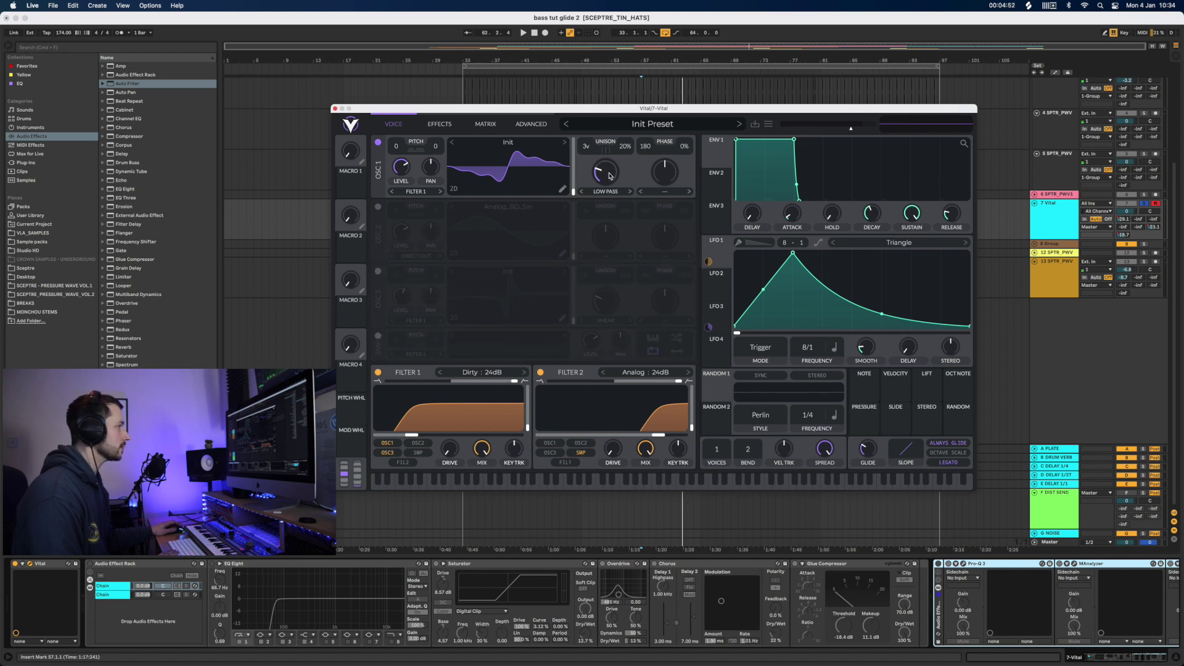
# Push OSC 1's Low Pass morph to 100% and audition, then sound OSC 2 (Analog_BD_Sin) alone
pyautogui.moveTo(616, 213); pyautogui.dragTo(604, 173)
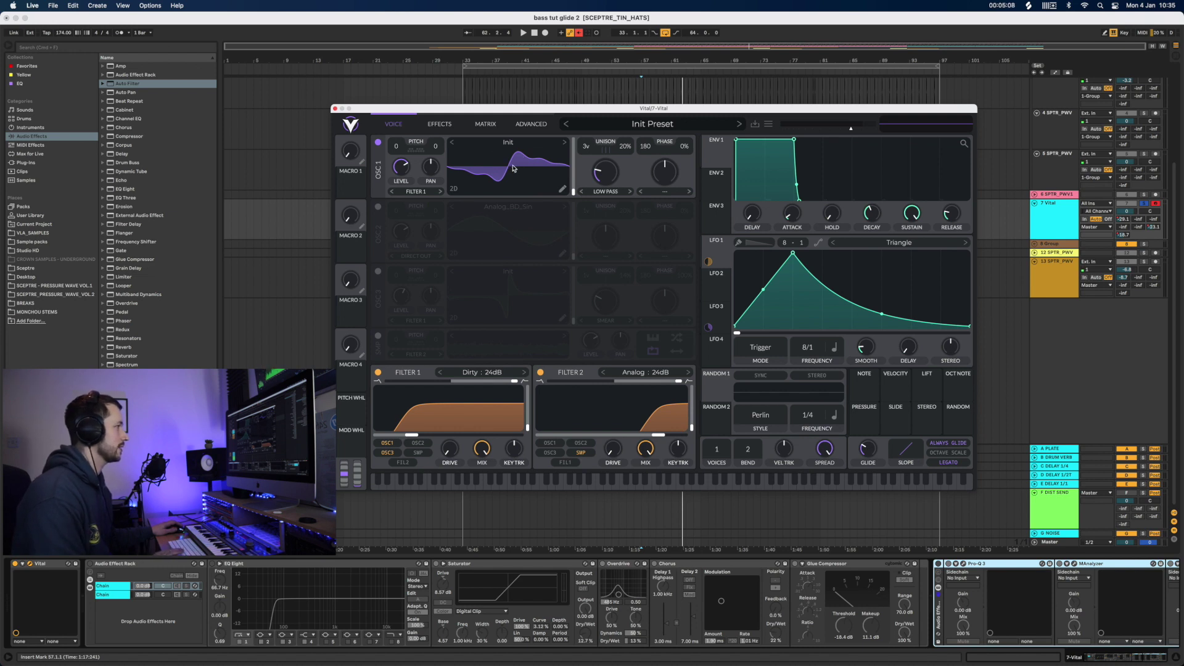
pyautogui.press('space')
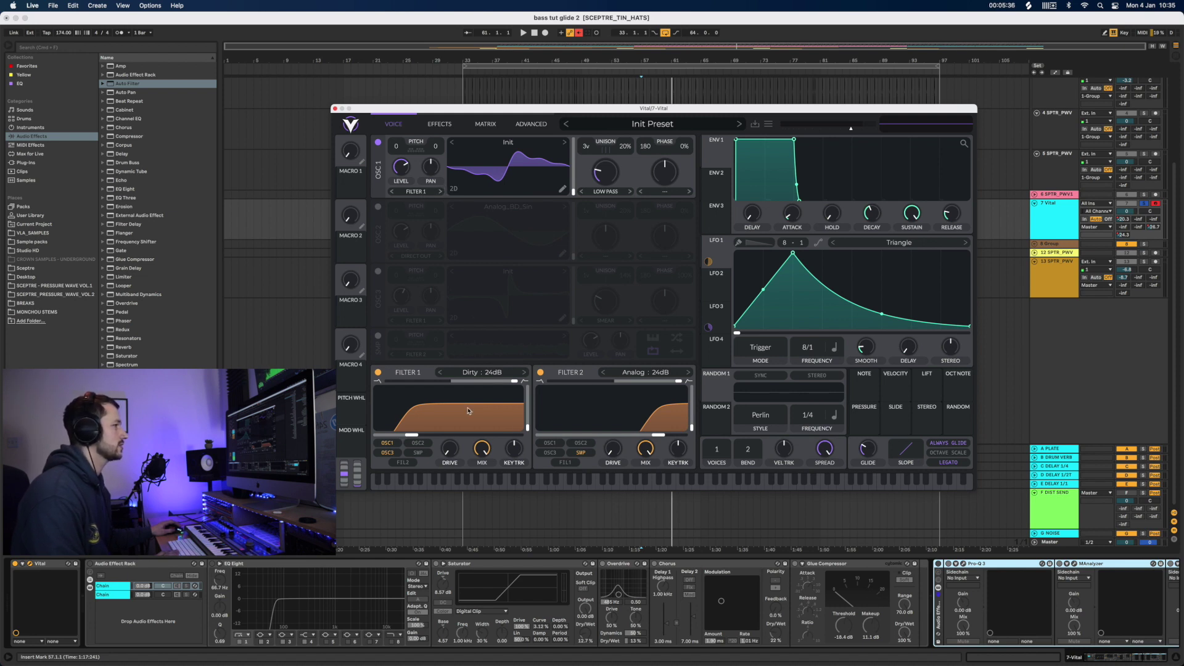
pyautogui.click(378, 207)
pyautogui.click(378, 142)
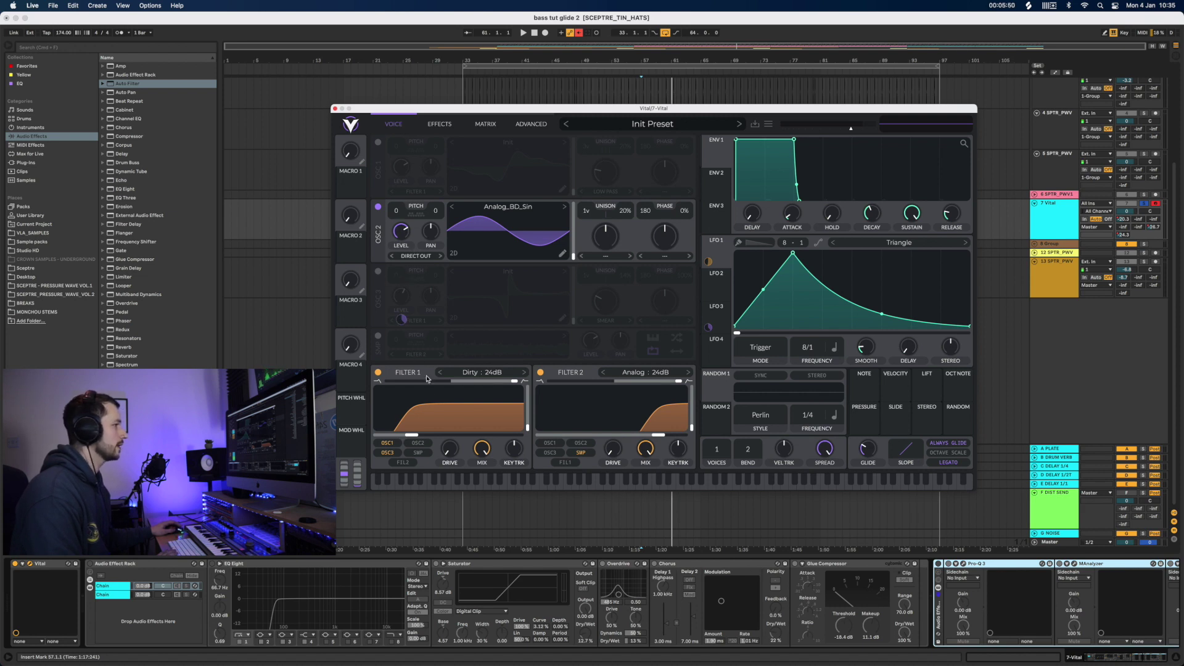
# Switch OSC 1 and OSC 3 on, then OSC 2 and OSC 1 off, leaving OSC 3 alone
pyautogui.click(378, 142)
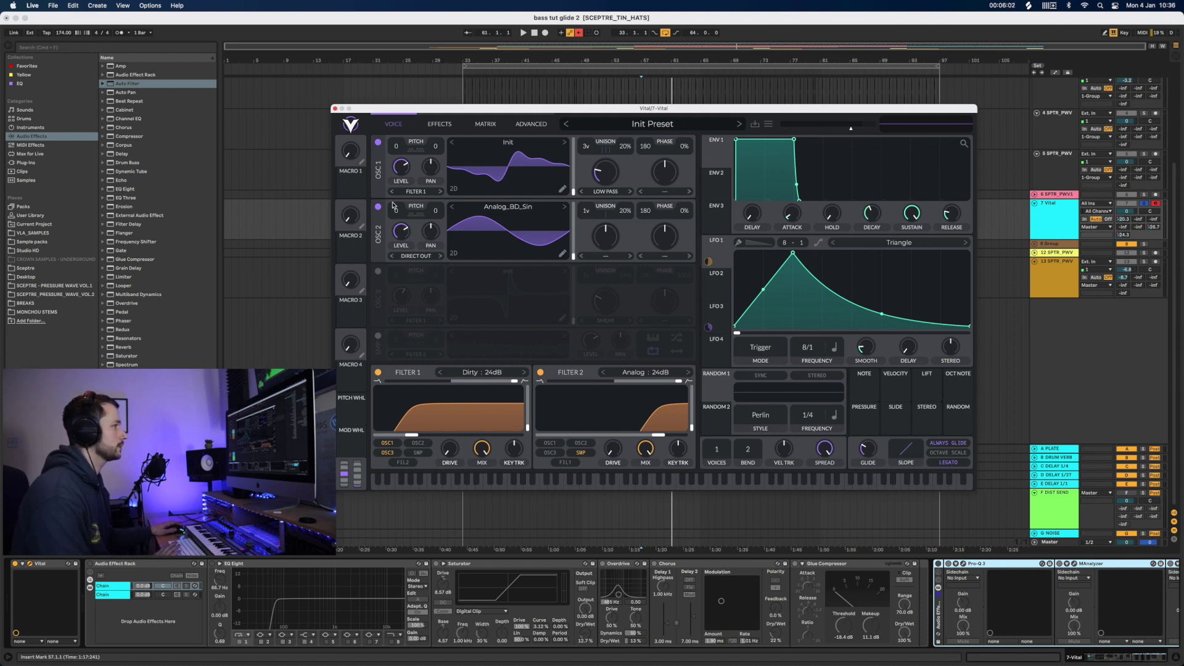
pyautogui.click(378, 272)
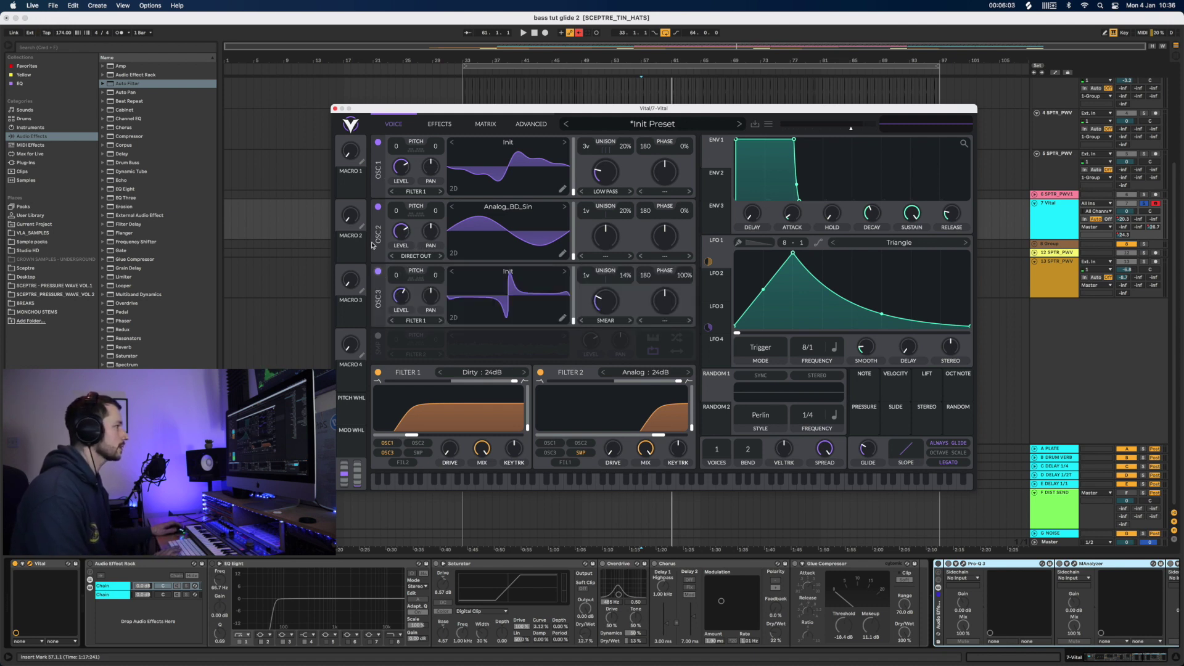
pyautogui.click(378, 207)
pyautogui.click(378, 143)
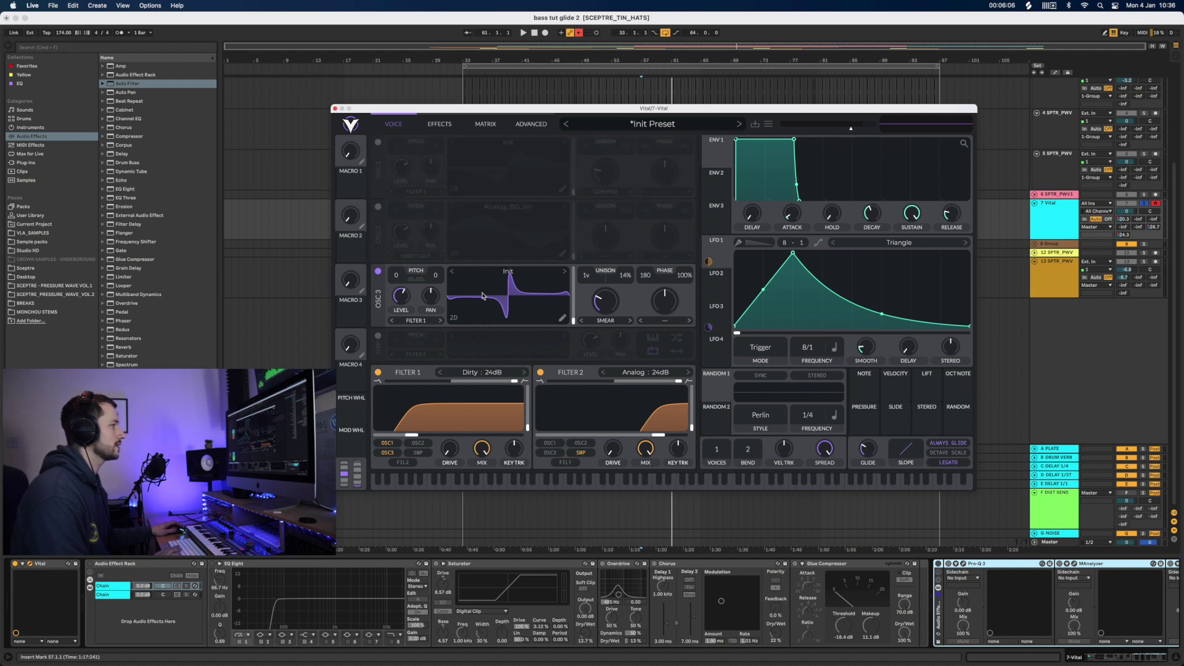
# Keep Smear as OSC 3's morph type, raise it to 33.97% while playing, then re-enable the sampler
pyautogui.click(606, 325)
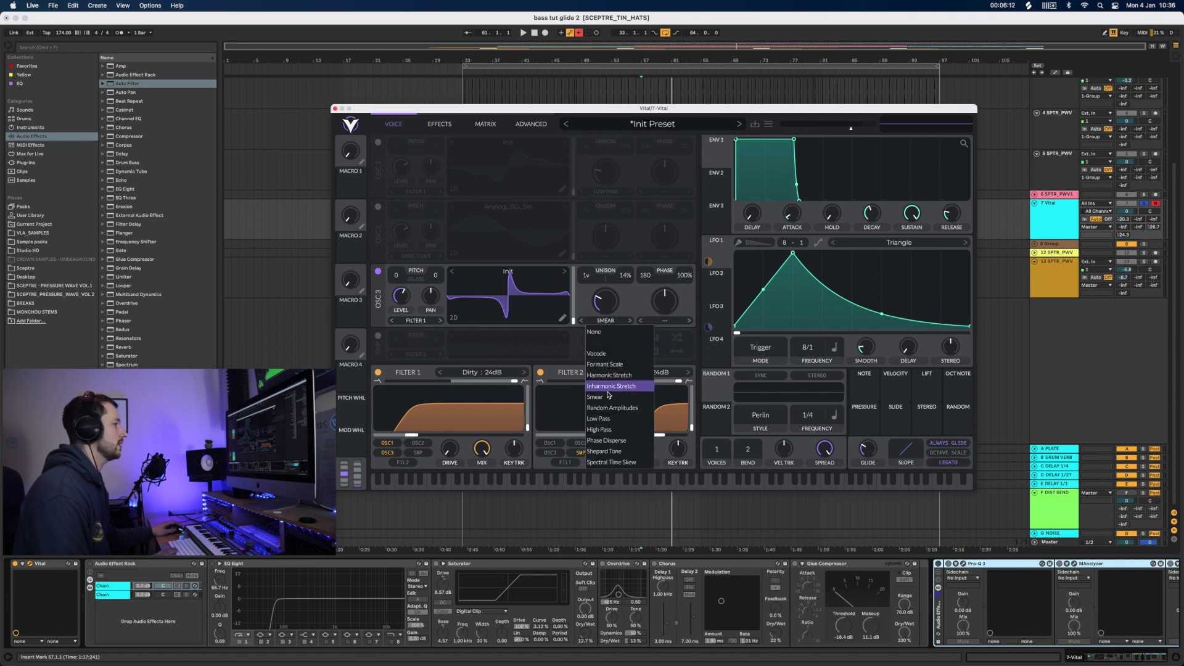
pyautogui.click(608, 302)
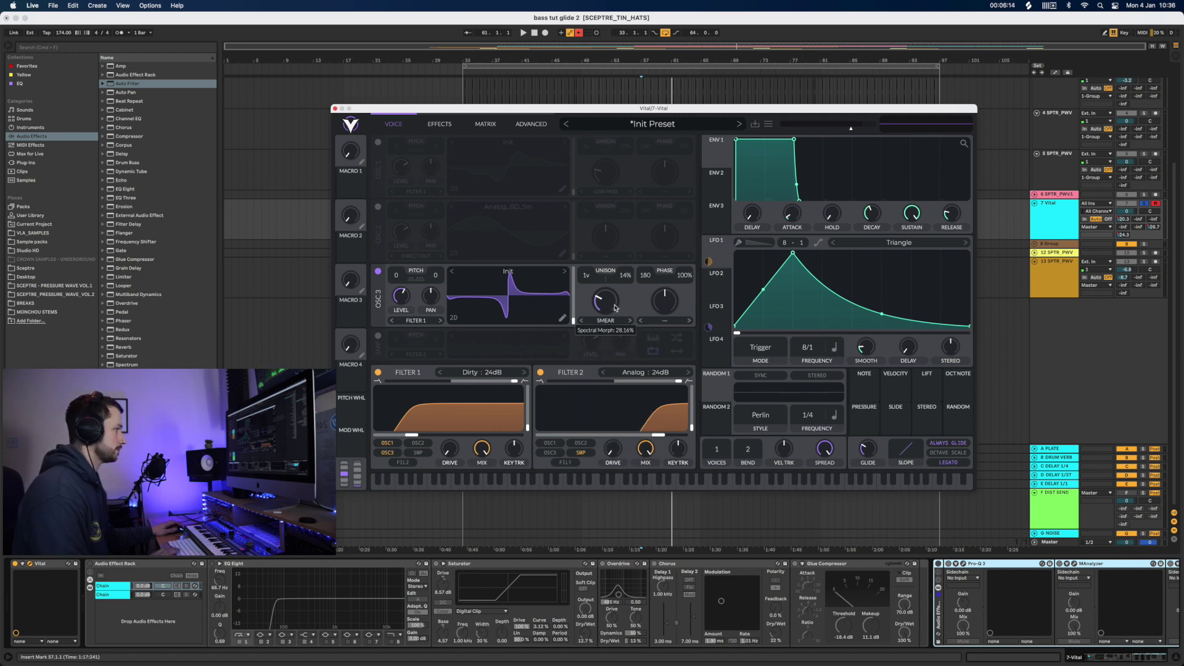
pyautogui.press('space')
pyautogui.moveTo(607, 300)
pyautogui.mouseDown()
pyautogui.moveTo(595, 312)
pyautogui.moveTo(600, 302)
pyautogui.mouseUp()
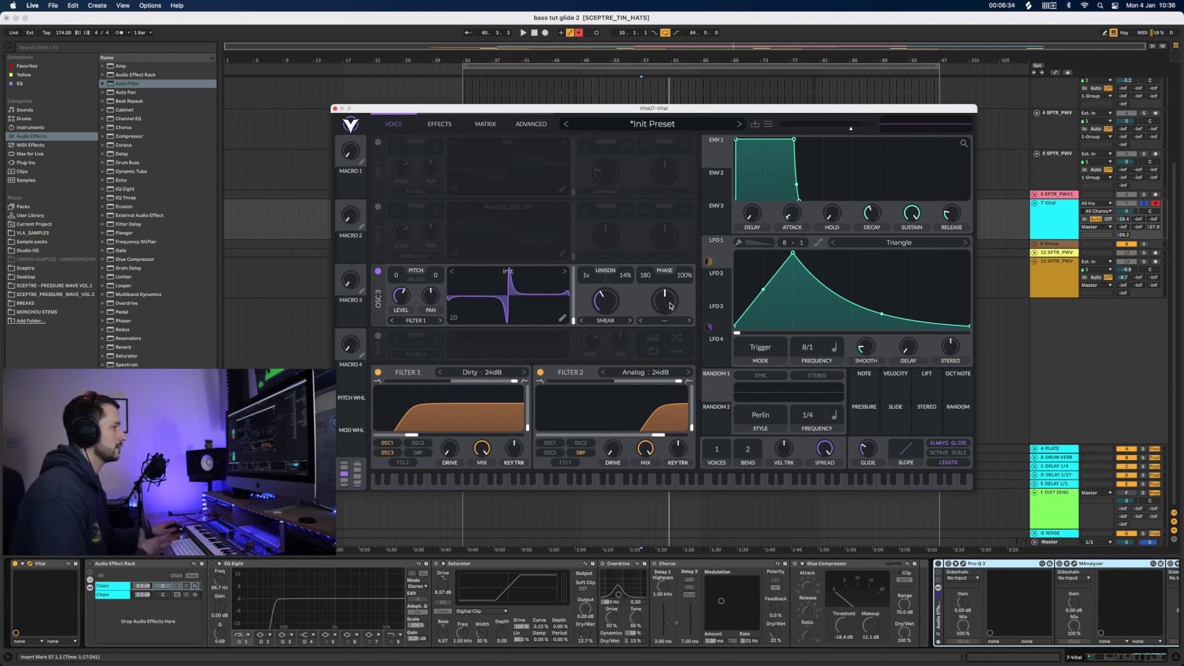
pyautogui.click(378, 336)
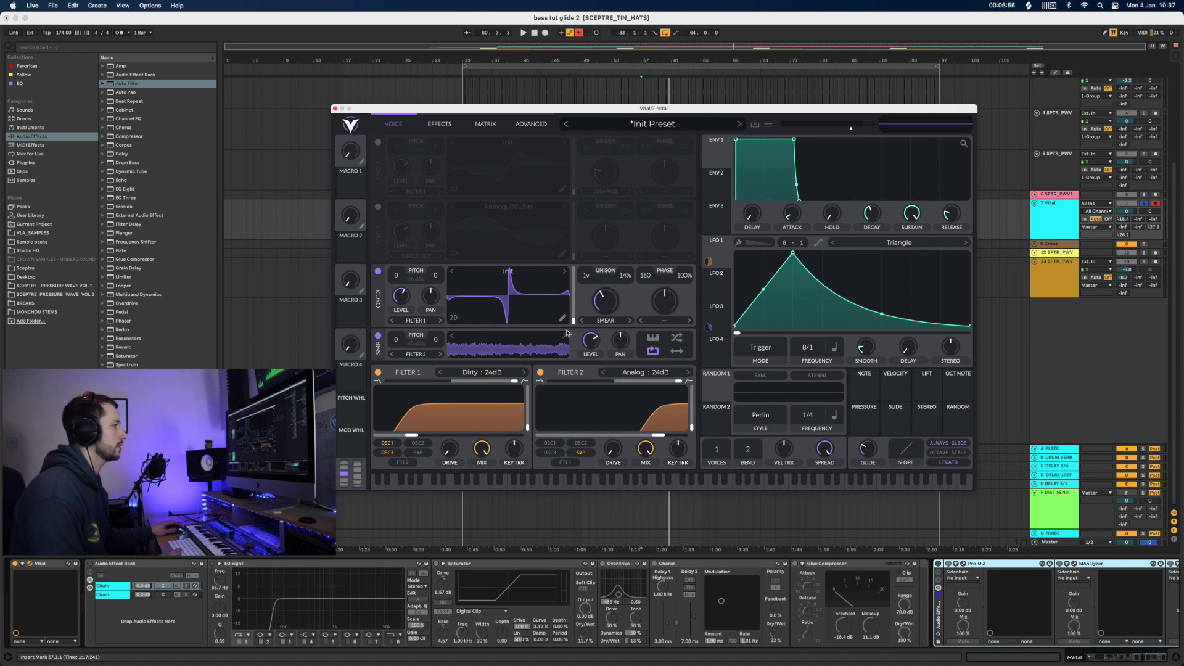
# Re-enable OSC 3, OSC 2 and OSC 1 during playback, then compare LFO 3's shape with LFO 1
pyautogui.press('space')
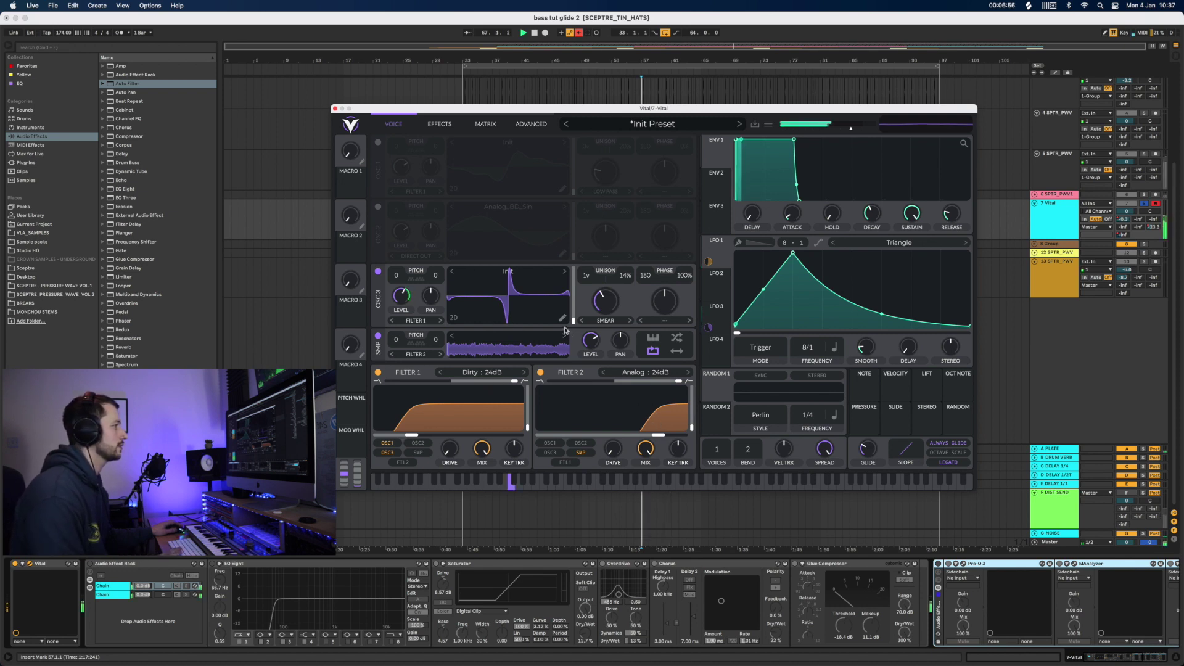
pyautogui.click(378, 272)
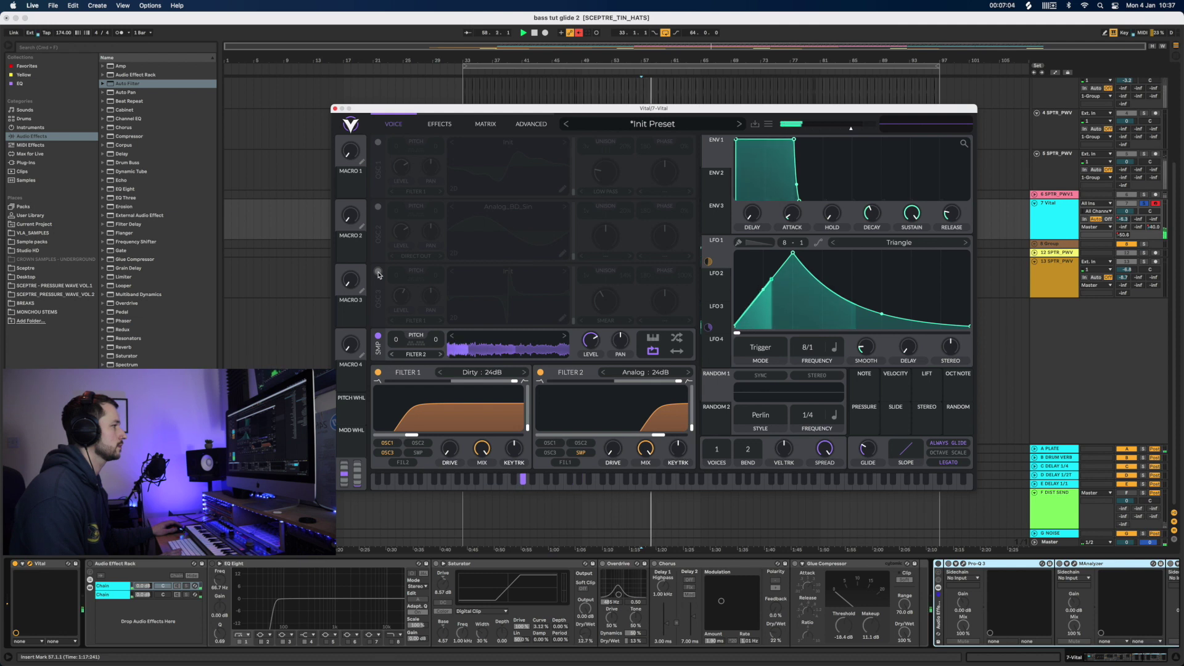
pyautogui.click(378, 272)
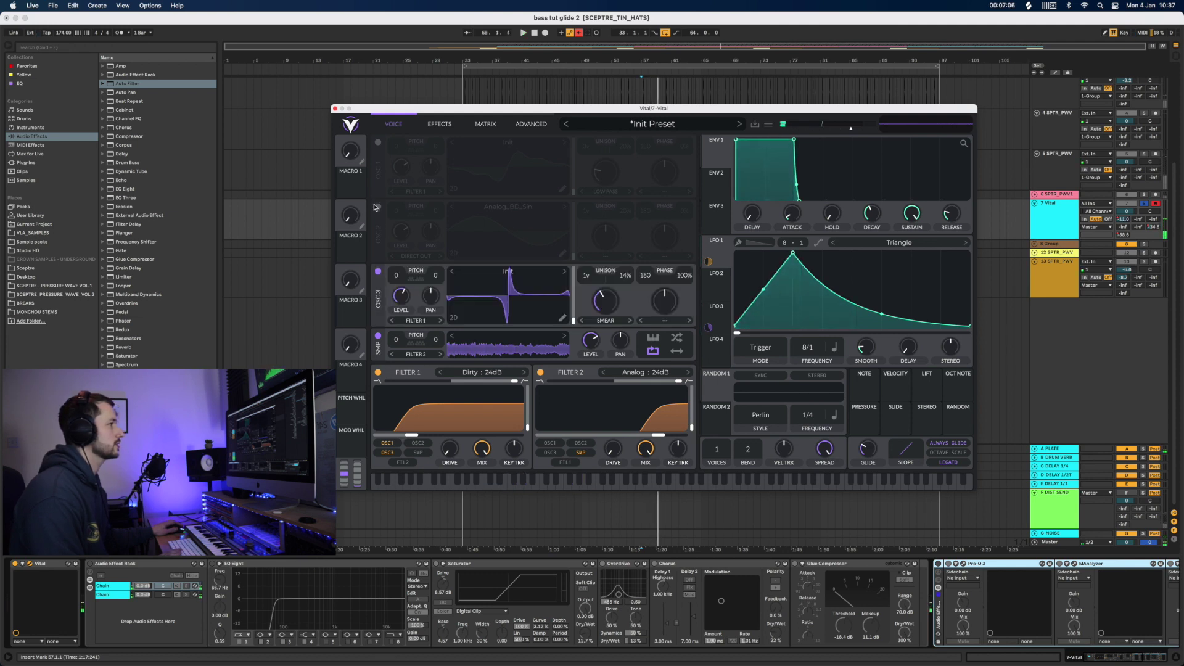
pyautogui.click(378, 206)
pyautogui.click(379, 143)
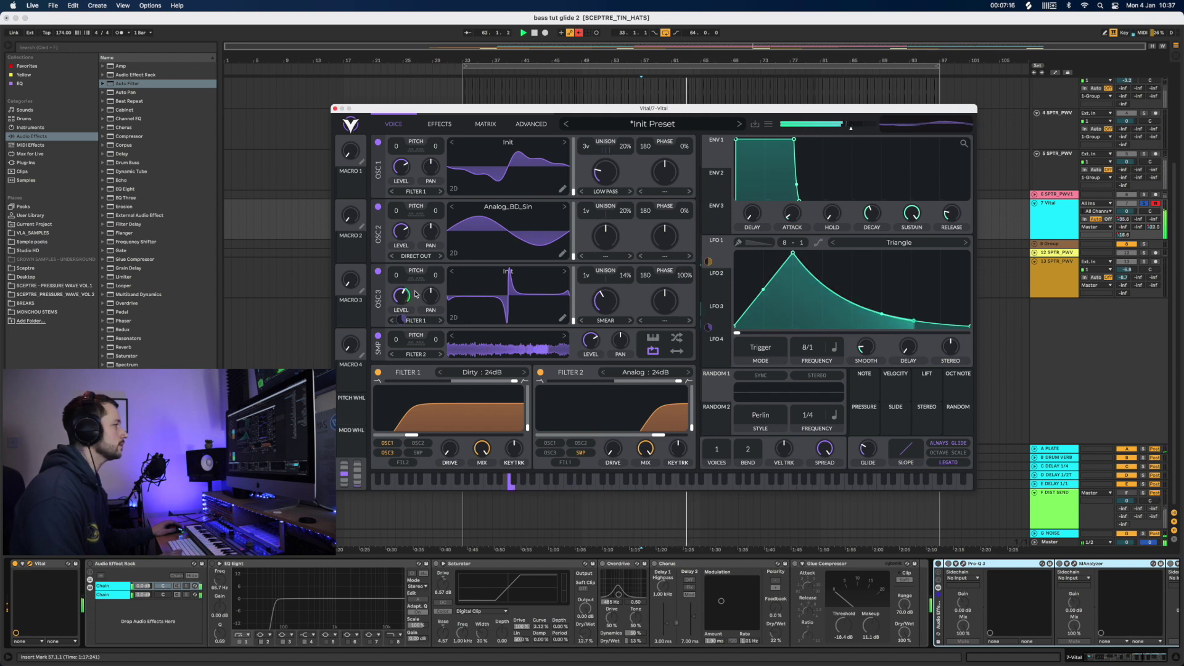
pyautogui.click(722, 323)
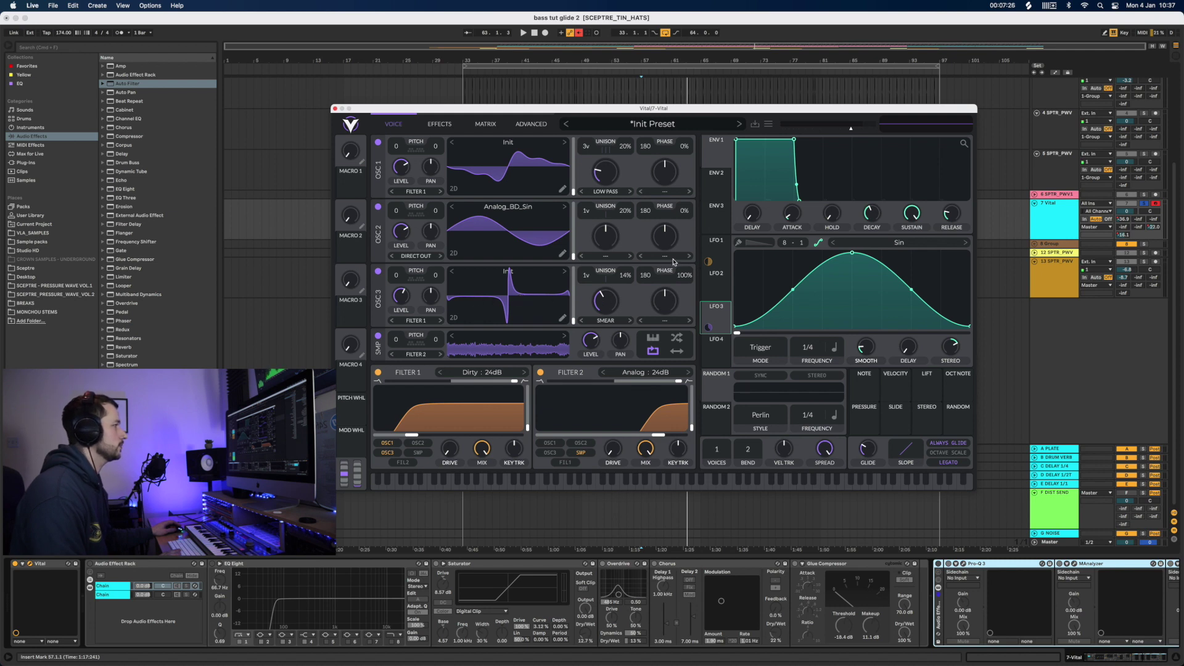
pyautogui.click(717, 261)
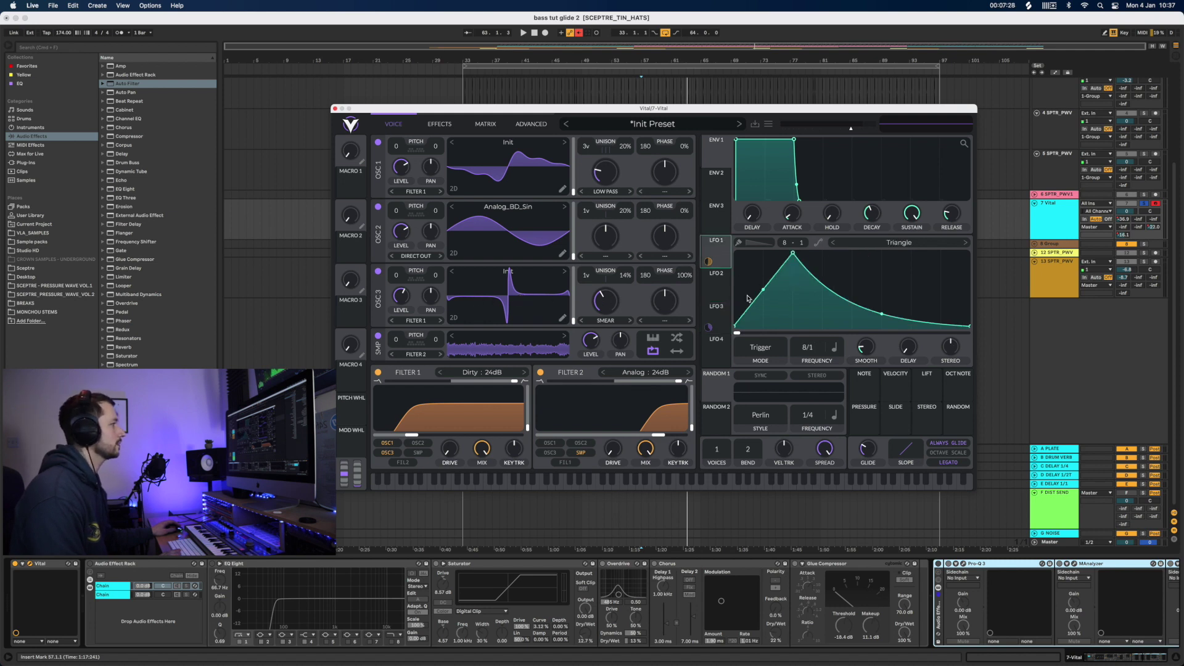
# Open Vital's Effects page and scroll through the effect modules
pyautogui.click(451, 125)
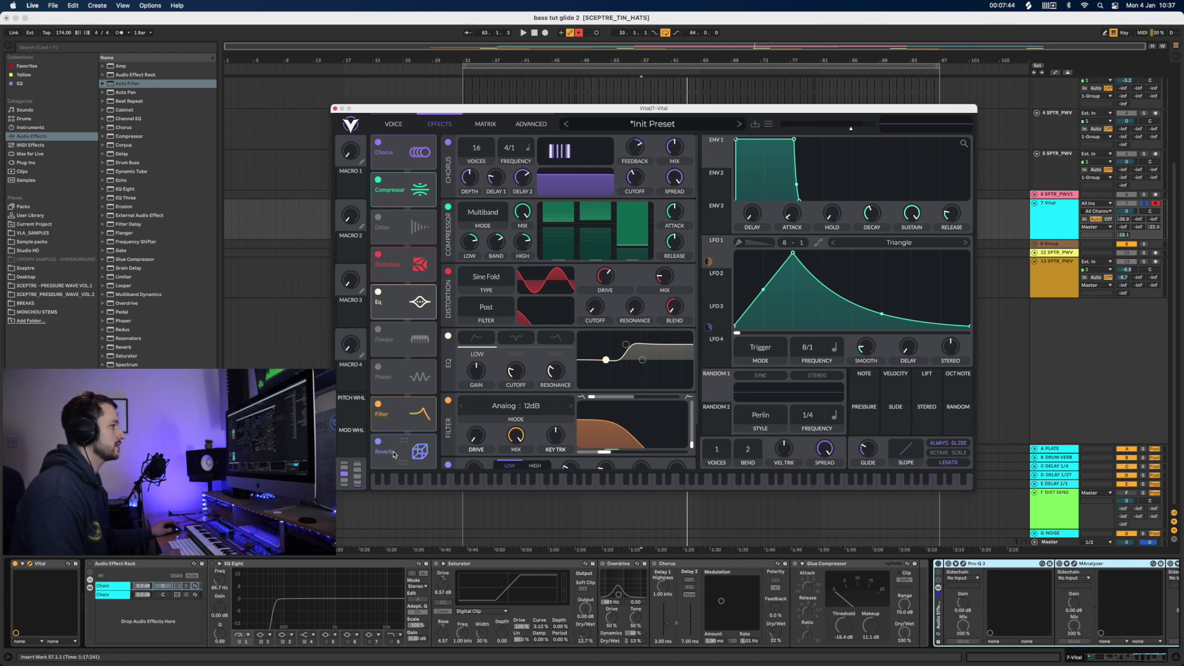
pyautogui.scroll(-3, 636, 363)
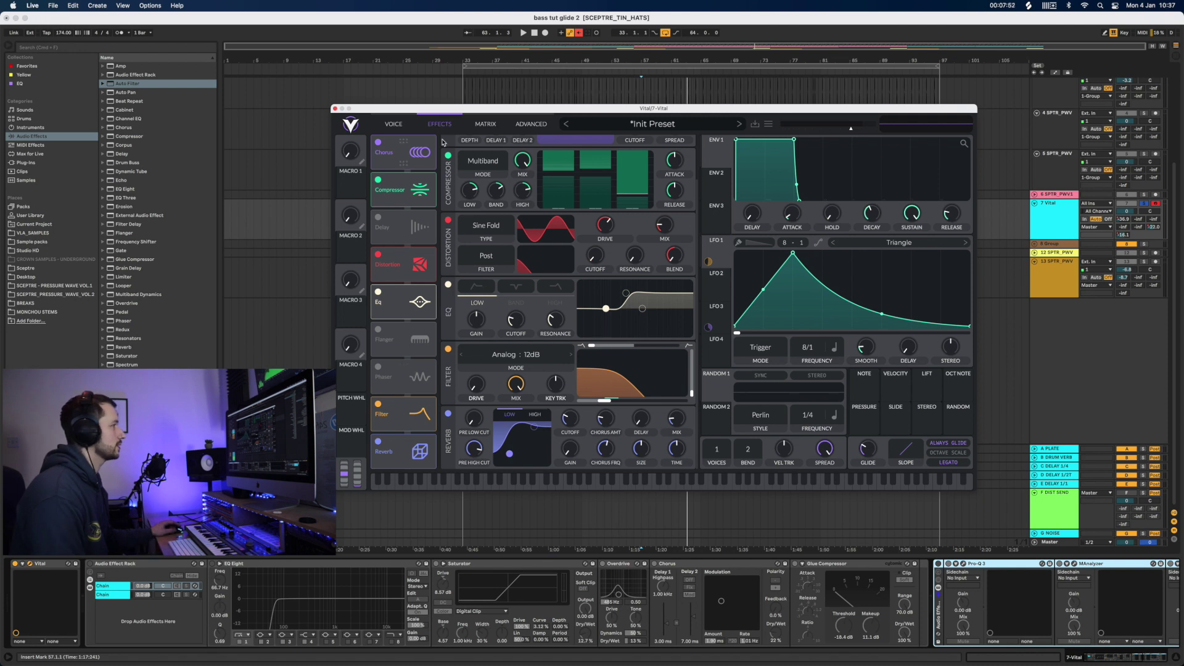
# Check Vital's Matrix and Advanced pages, then return to the Voice oscillator page
pyautogui.click(484, 125)
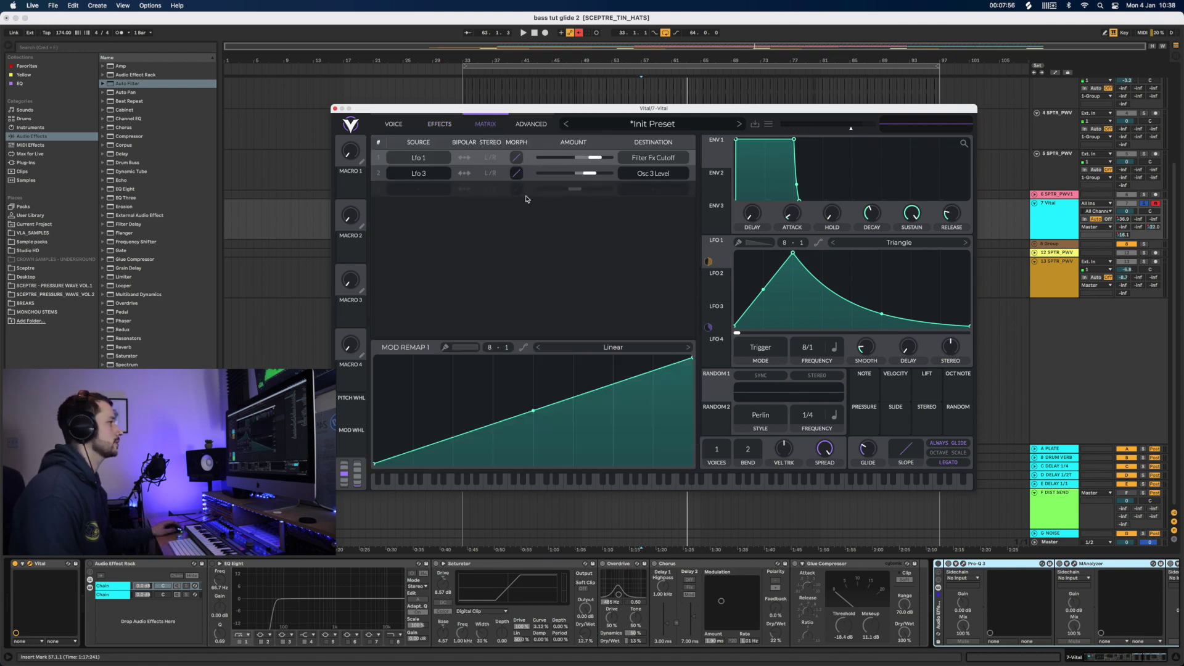
pyautogui.click(531, 124)
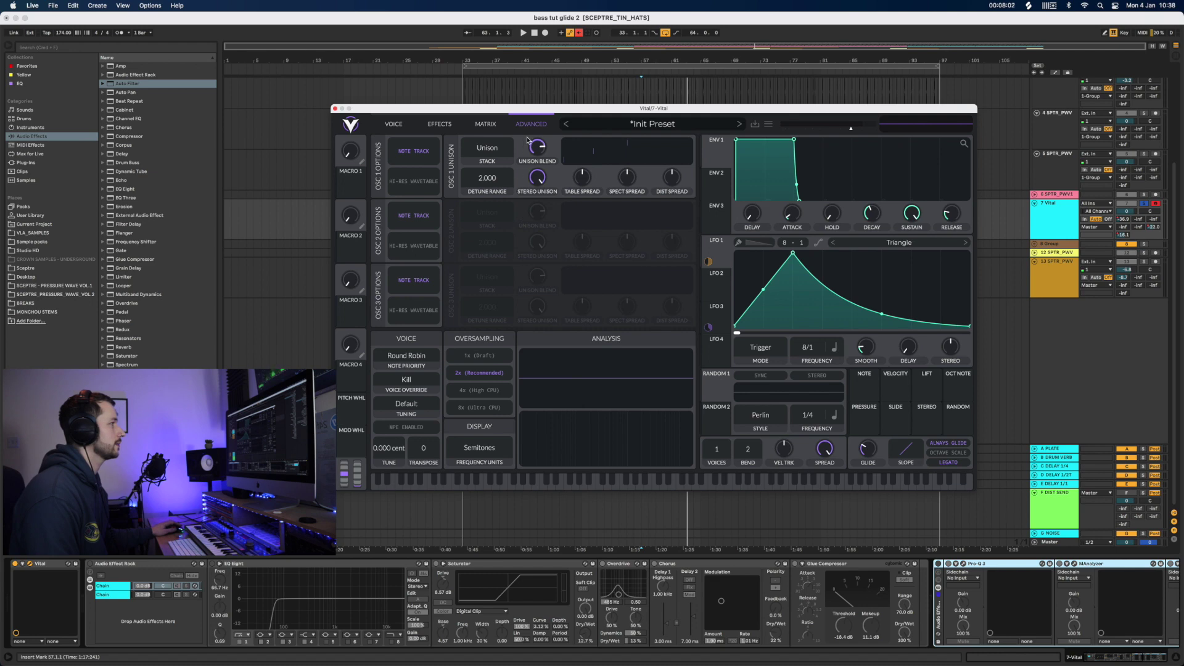
pyautogui.click(393, 125)
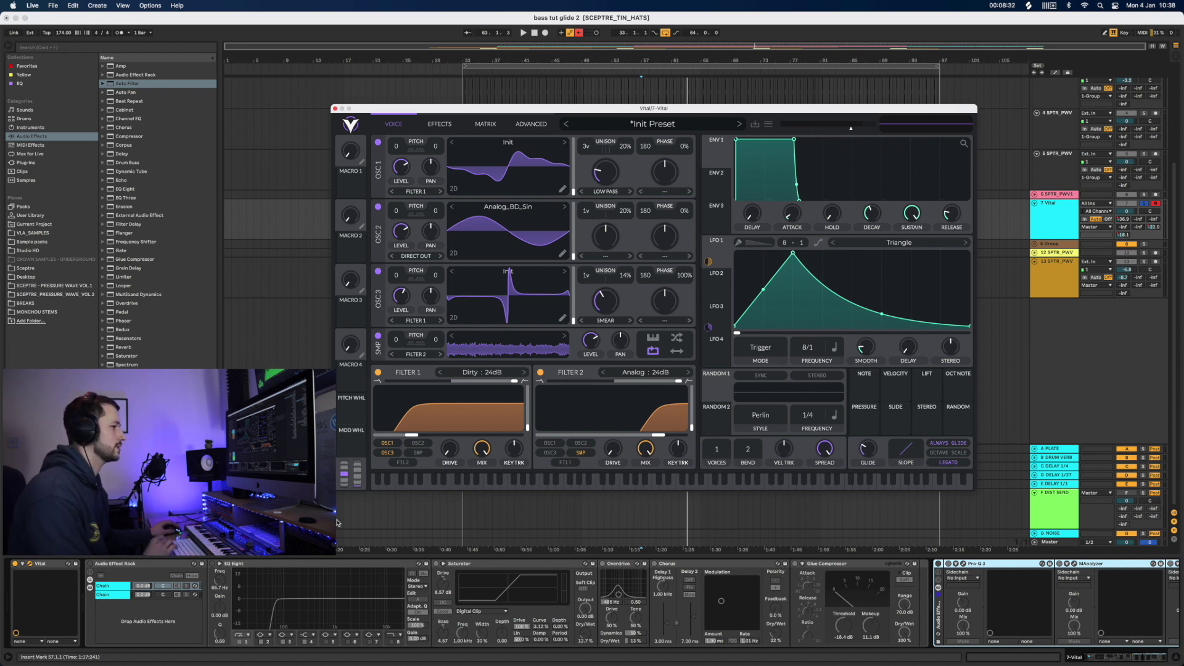
# Select the bass's Audio Effect Rack and compare its two chains, ending on the first chain
pyautogui.click(91, 565)
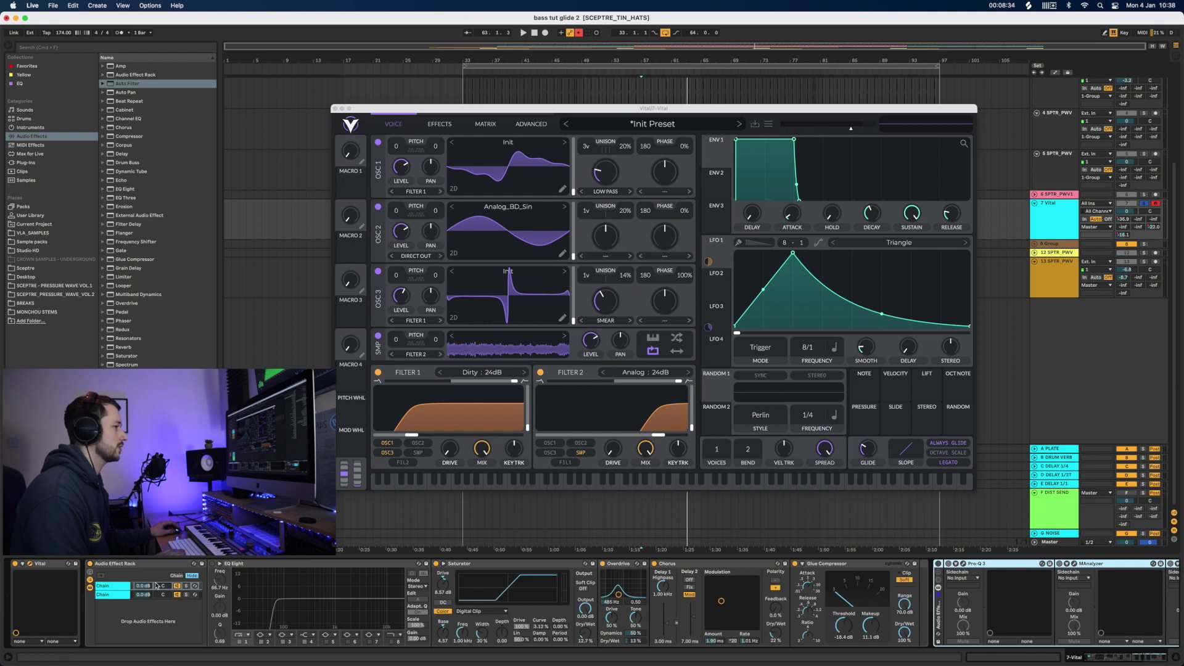
pyautogui.click(115, 594)
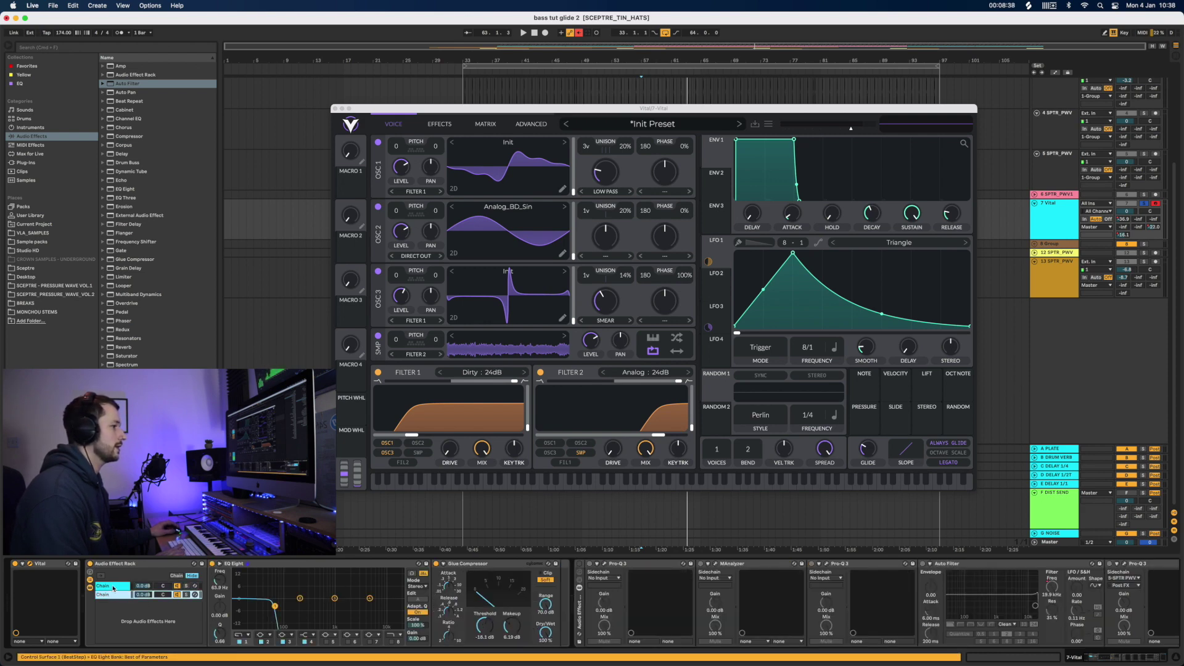
pyautogui.click(113, 587)
pyautogui.click(116, 594)
pyautogui.click(105, 587)
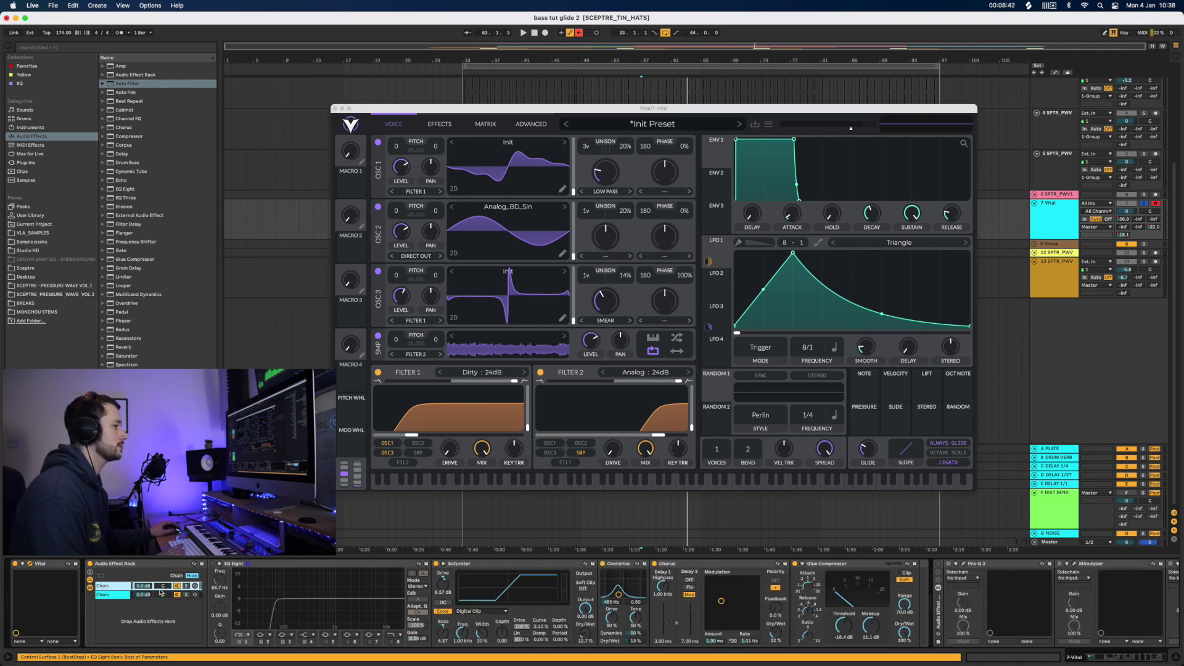
pyautogui.click(113, 595)
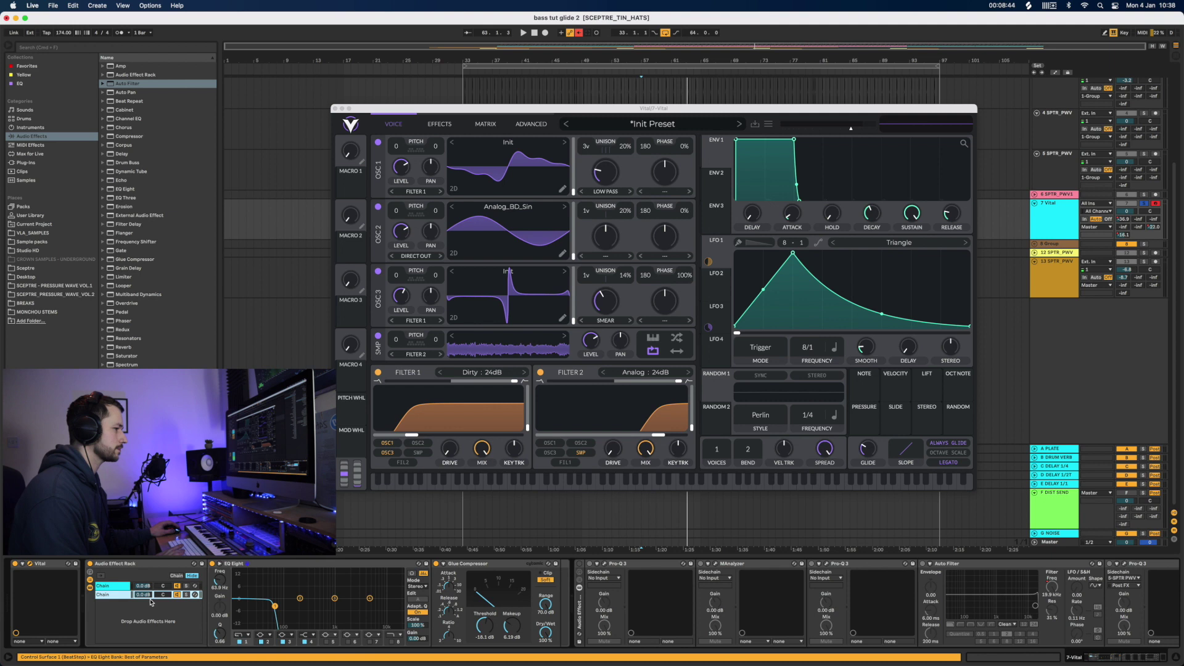
pyautogui.click(106, 587)
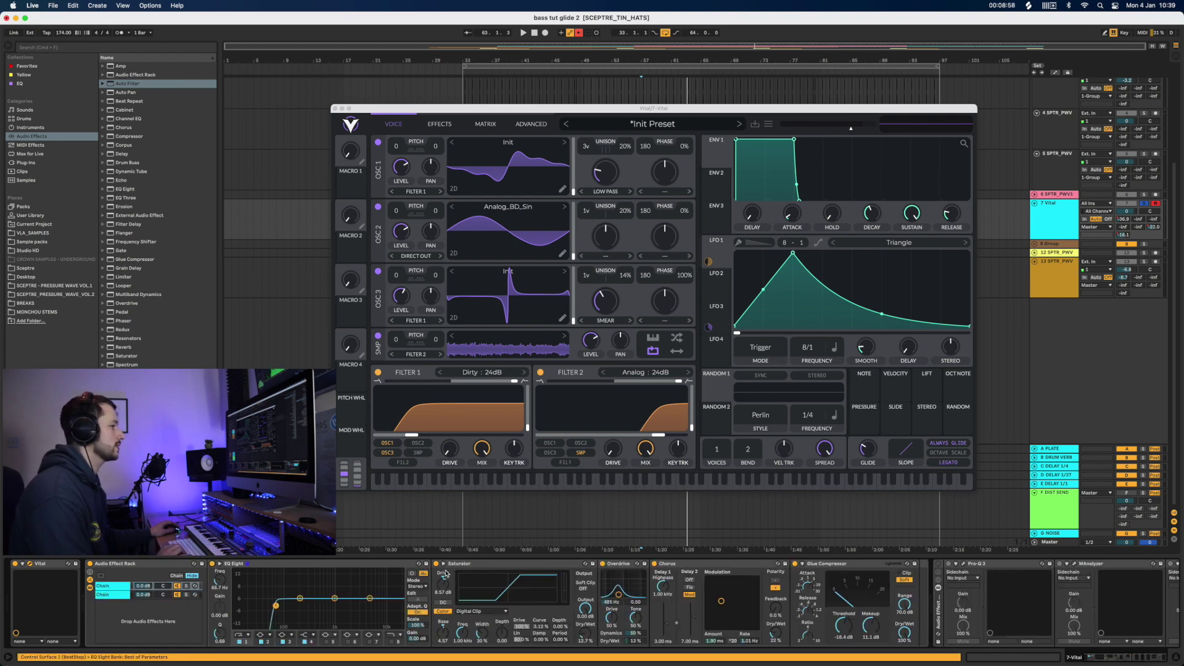
# Switch off the Glue Compressor, Chorus and Overdrive on the first chain and play the bass
pyautogui.click(795, 563)
pyautogui.click(654, 564)
pyautogui.click(603, 564)
pyautogui.press('space')
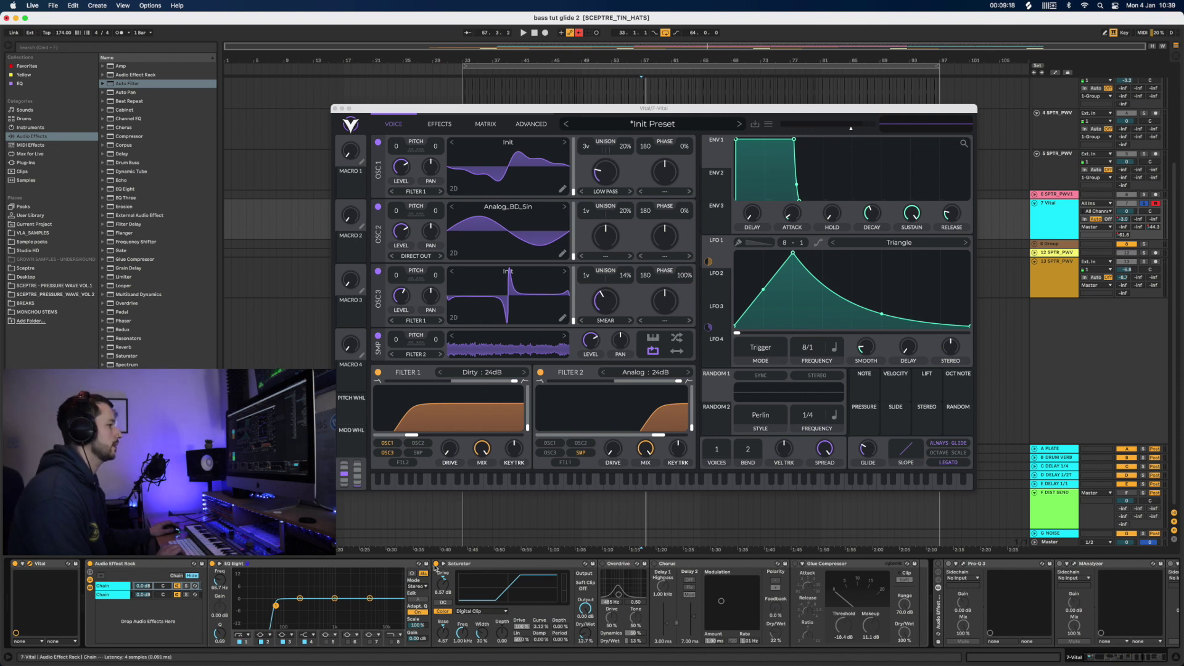
# Toggle the Saturator off and back on, auditioning the bass with it
pyautogui.moveTo(583, 640); pyautogui.dragTo(539, 554)
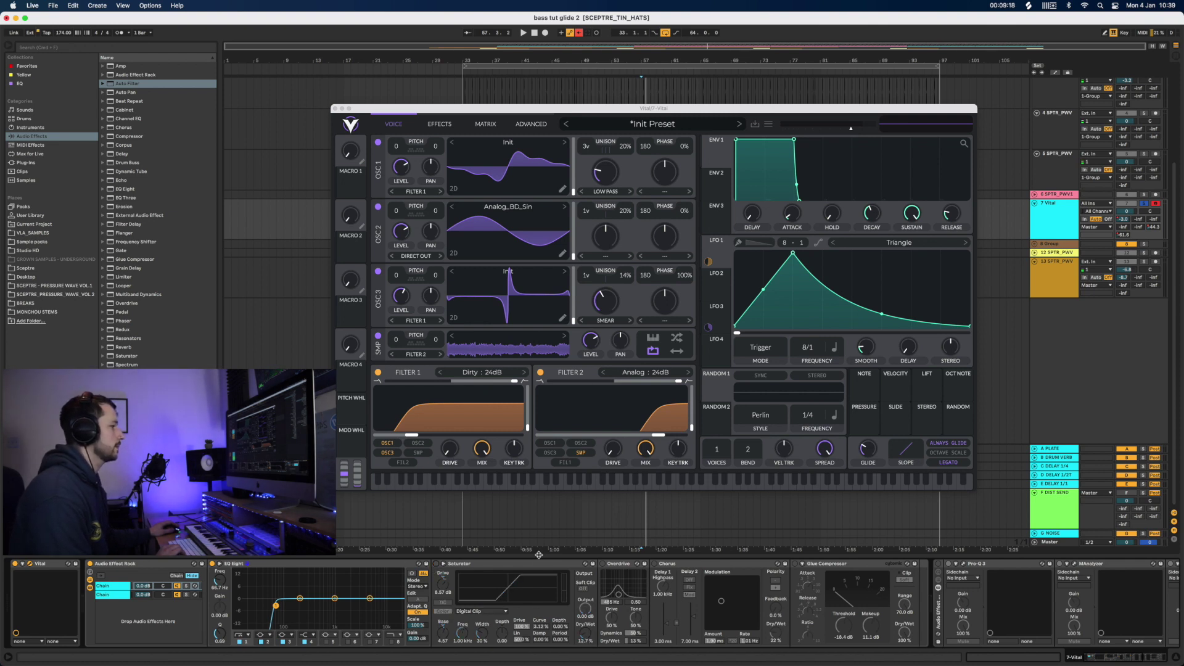
pyautogui.click(435, 563)
pyautogui.click(603, 563)
pyautogui.press('space')
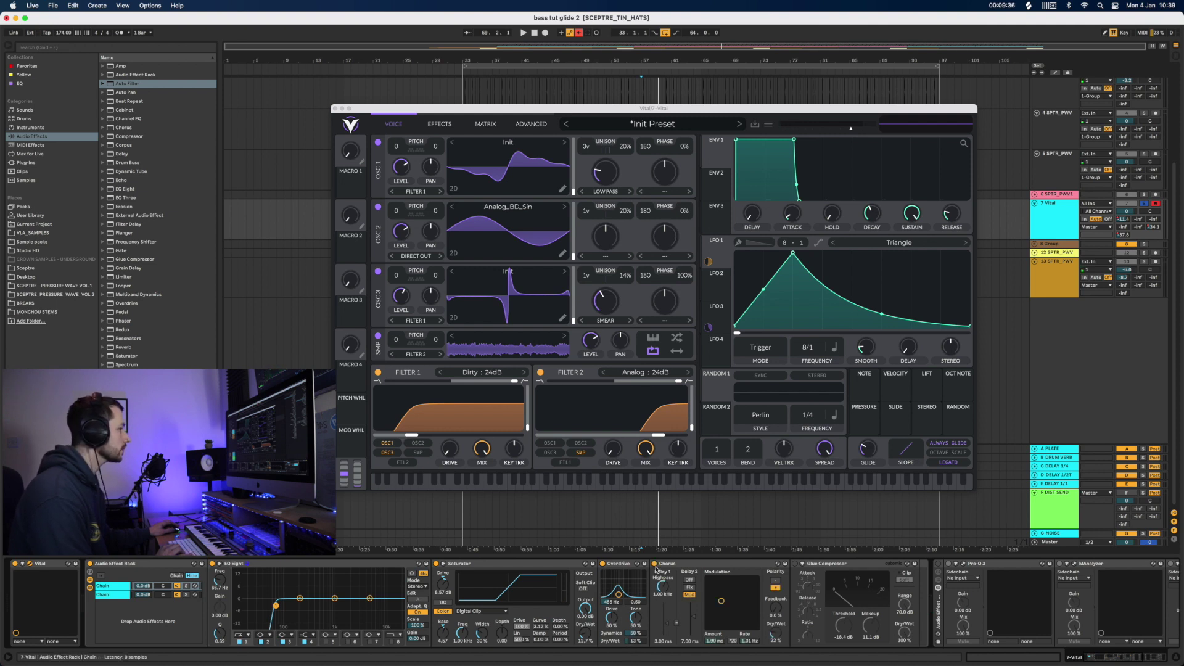
pyautogui.press('space')
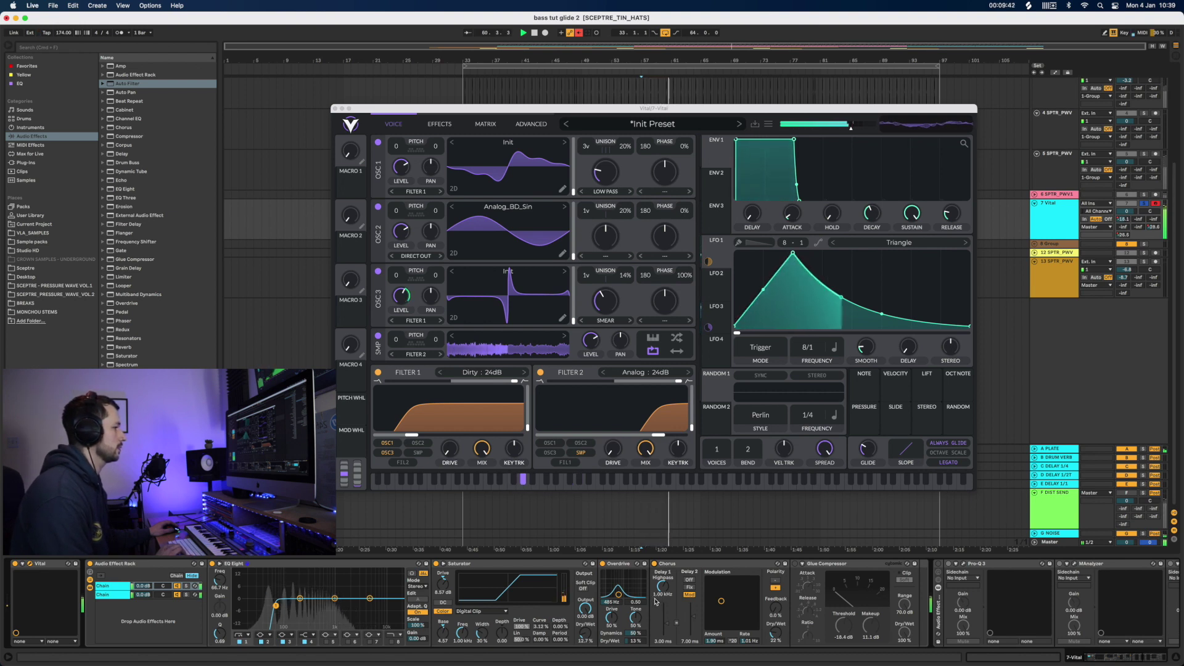
pyautogui.press('space')
# Re-enable the Glue Compressor and audition, then switch off the Auto Filter and a Pro-Q 3
pyautogui.click(795, 564)
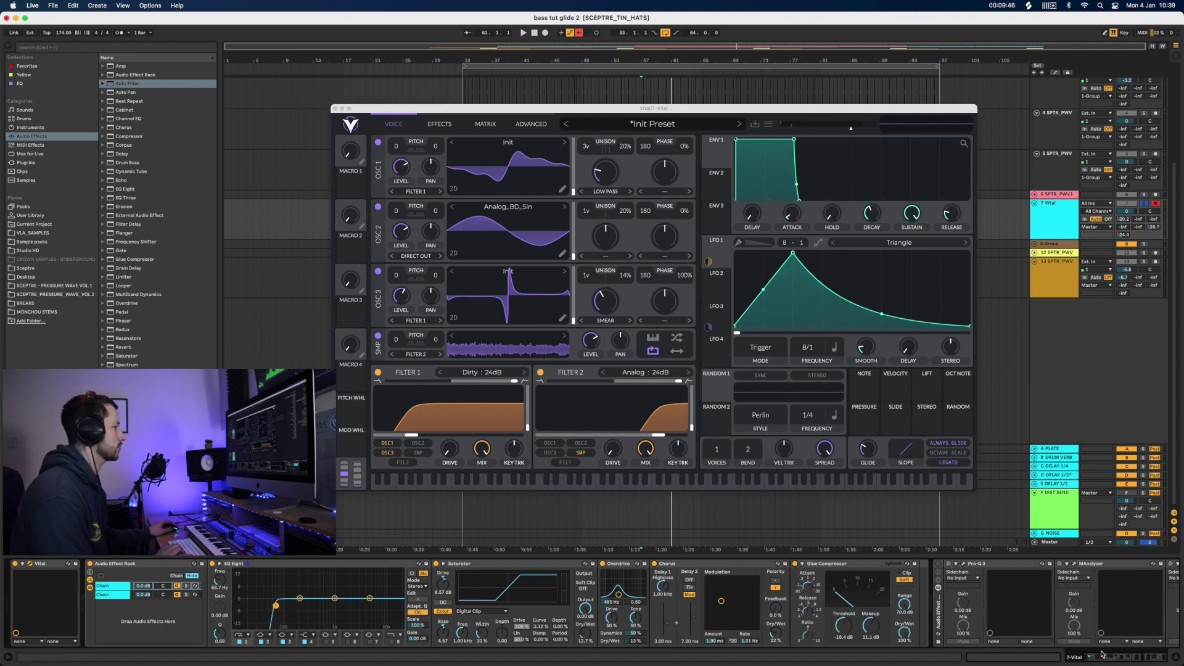
pyautogui.hscroll(5, 1102, 652)
pyautogui.press('space')
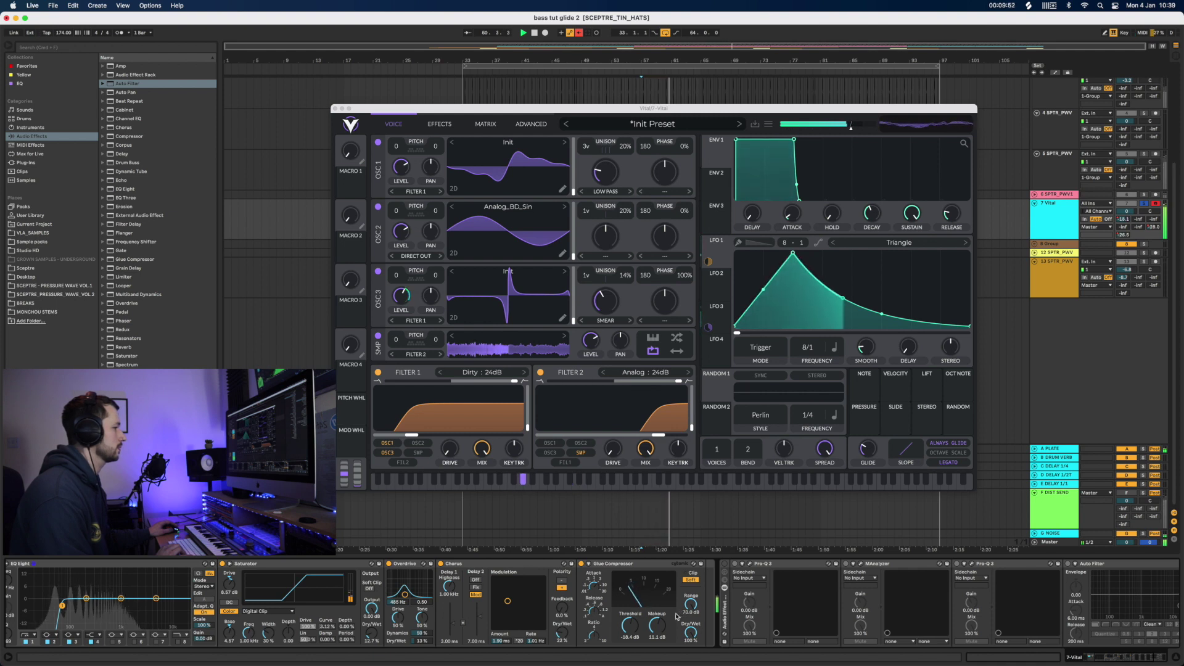
pyautogui.press('space')
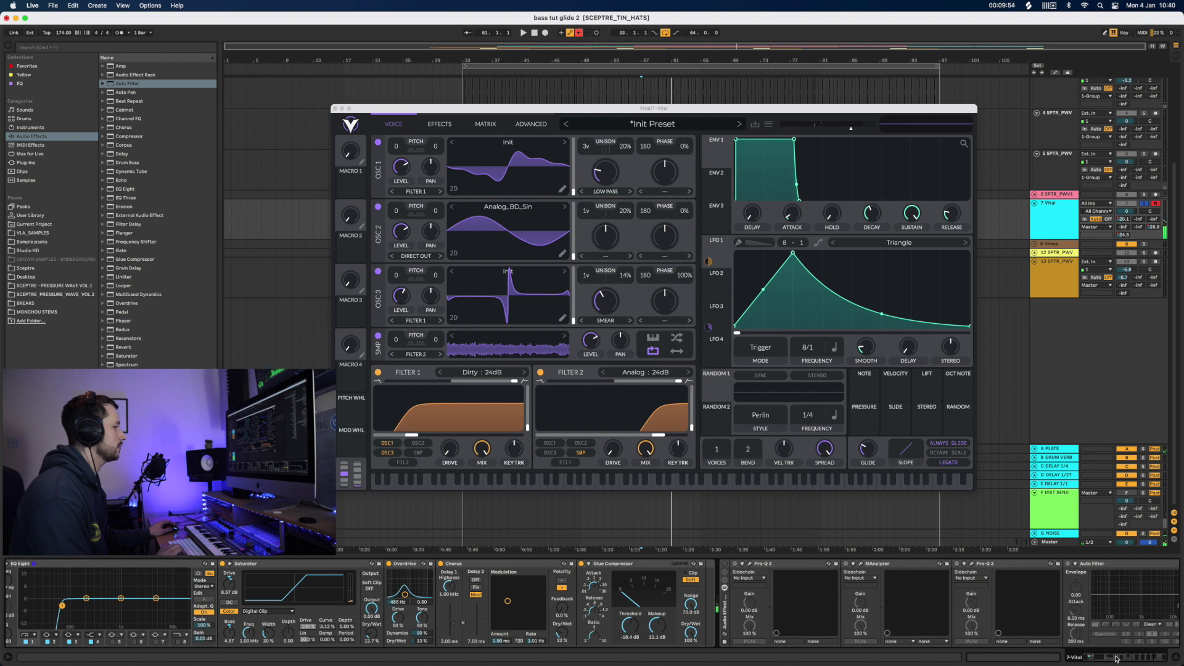
pyautogui.moveTo(1117, 658); pyautogui.dragTo(1120, 659)
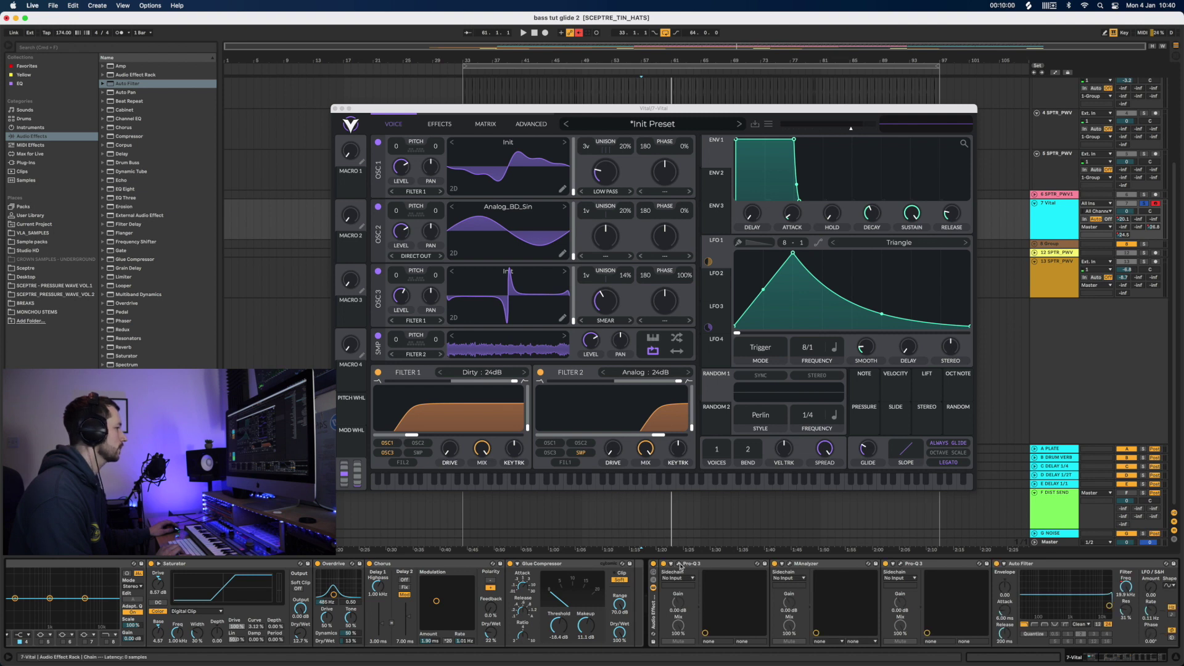
pyautogui.click(997, 563)
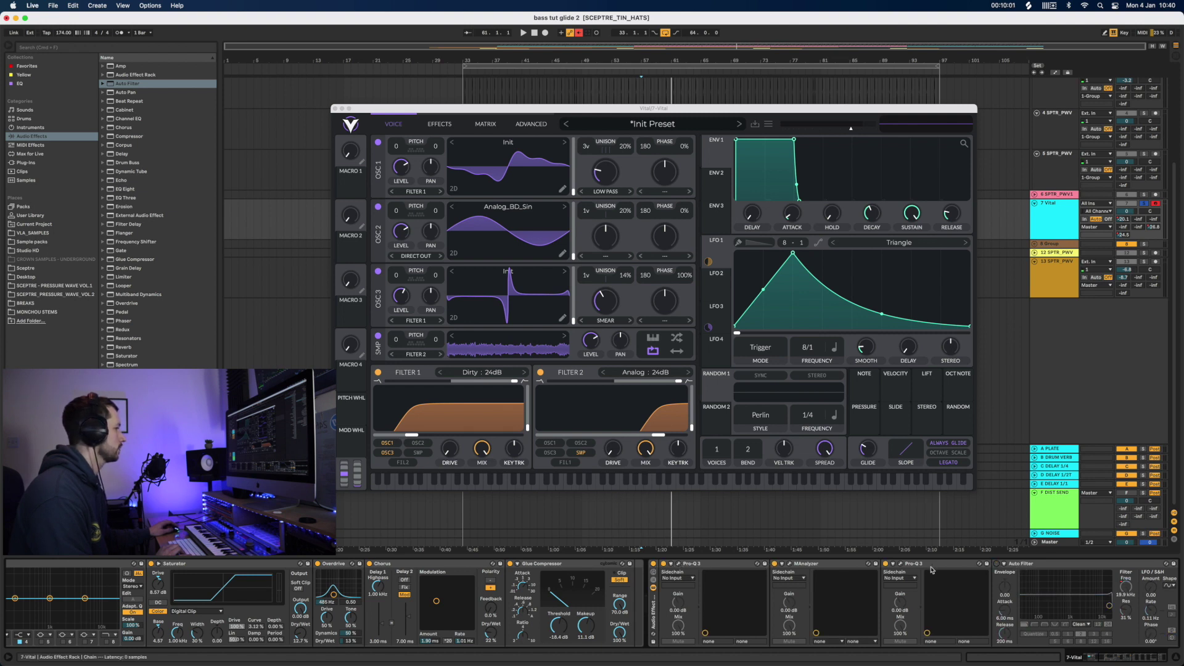
pyautogui.click(887, 563)
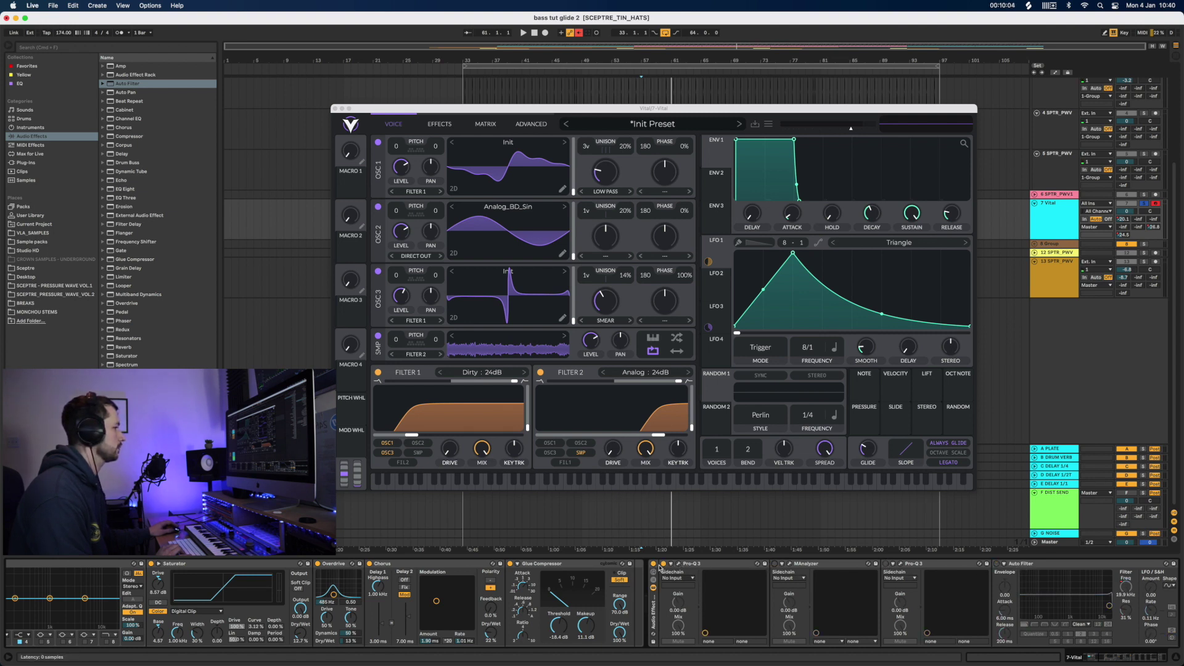
# Play the bass and open both Pro-Q 3 EQ windows to compare the steep cut and gentle dip
pyautogui.click(678, 564)
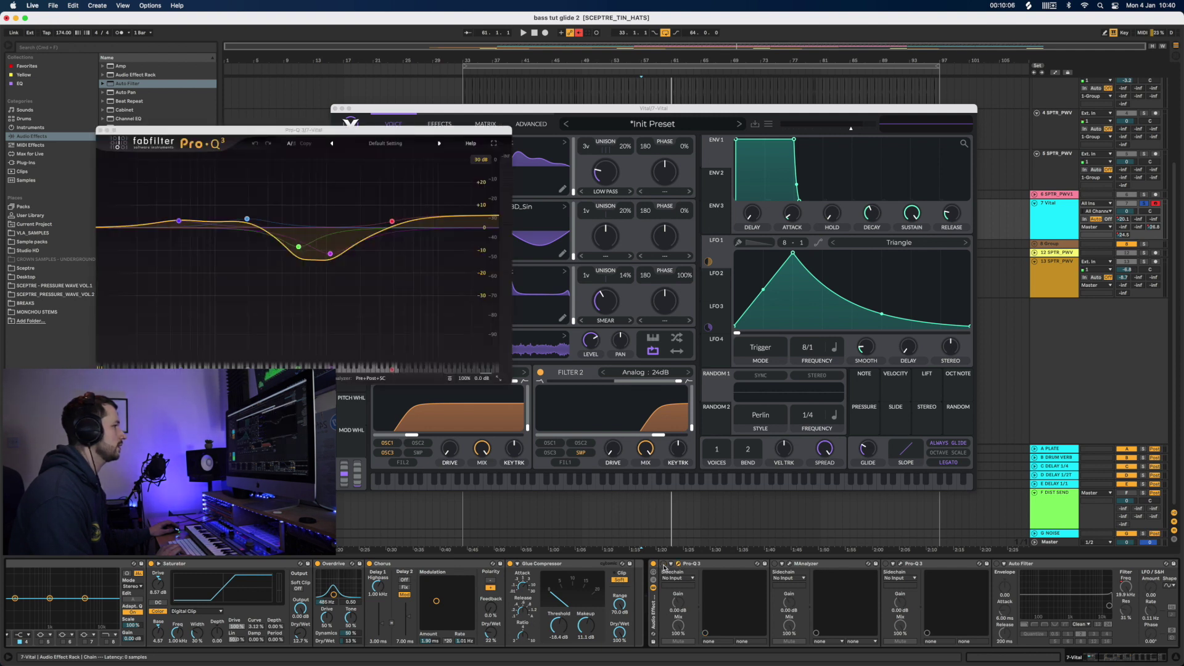
pyautogui.press('space')
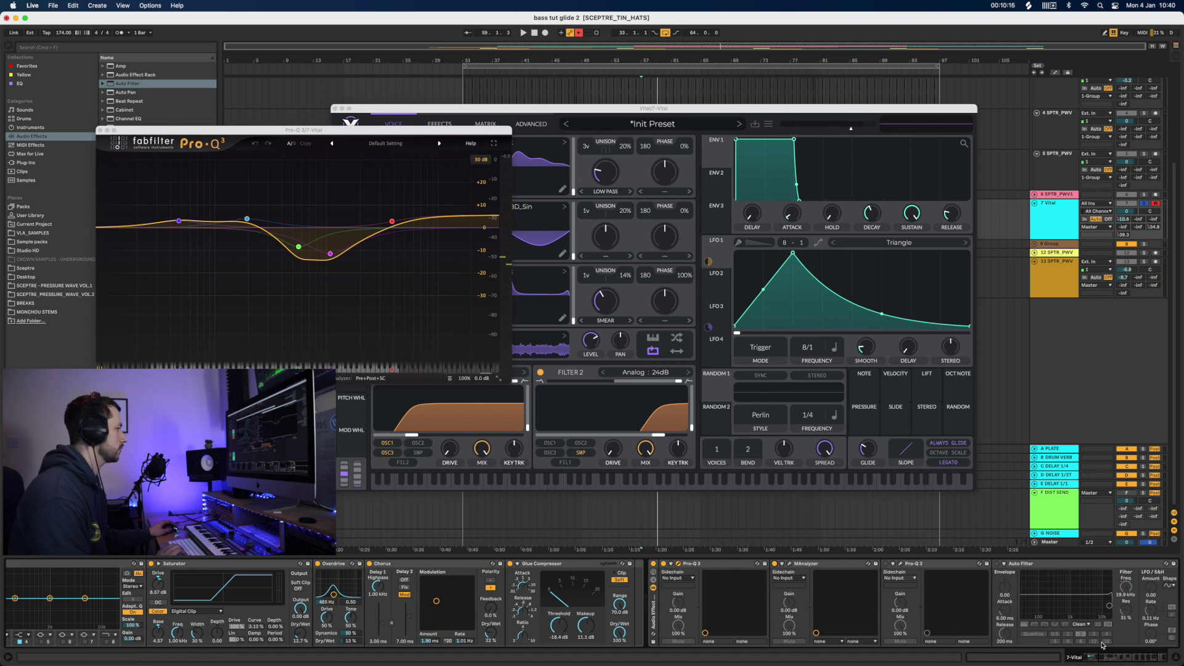
pyautogui.click(1121, 662)
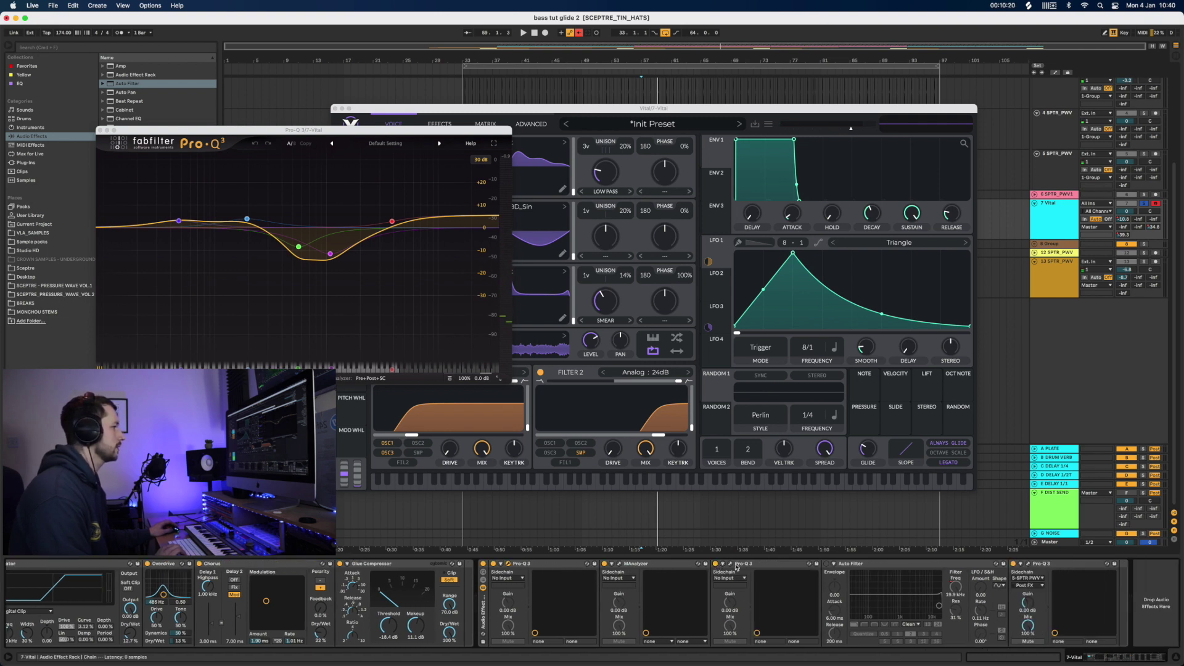
pyautogui.click(730, 564)
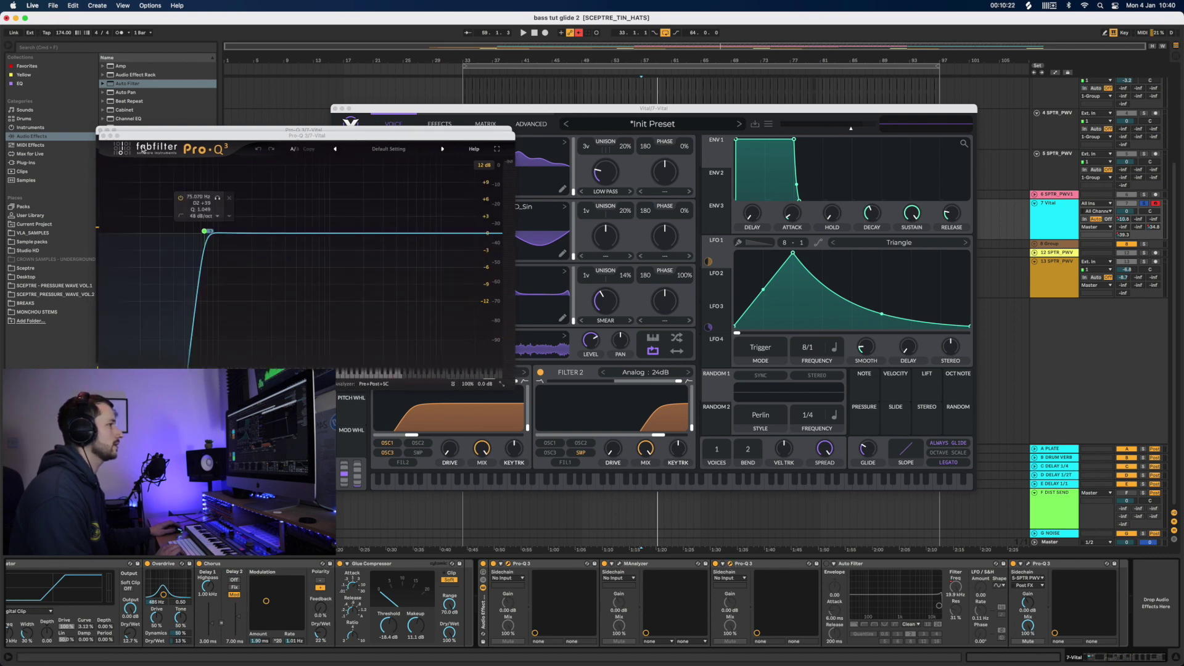
pyautogui.moveTo(145, 138); pyautogui.dragTo(511, 204)
pyautogui.click(101, 131)
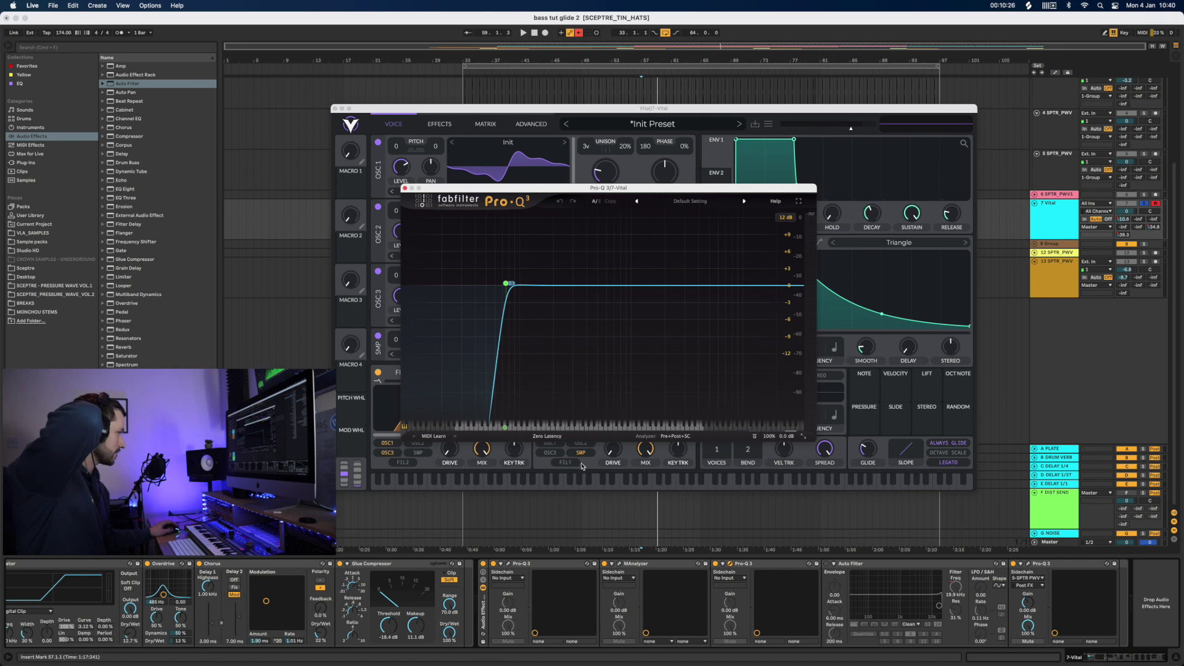
pyautogui.click(830, 566)
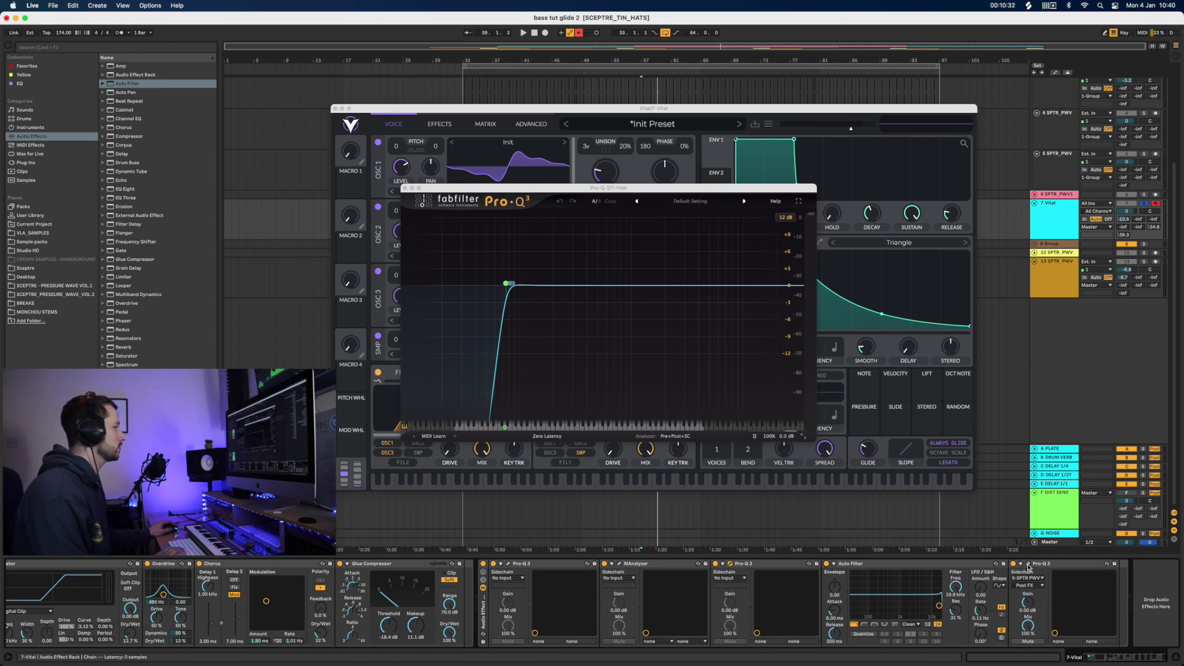
pyautogui.click(1028, 566)
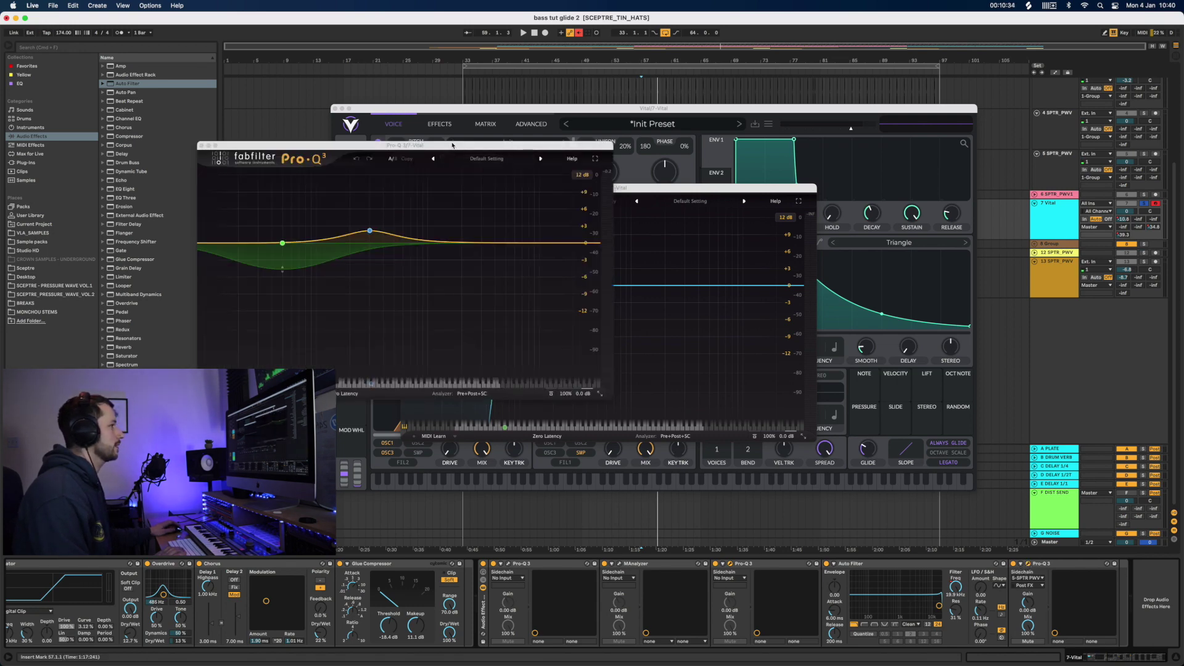
# Close the Pro-Q 3 and Vital plugin windows and select the 7 Vital track
pyautogui.moveTo(453, 146); pyautogui.dragTo(639, 293)
pyautogui.click(404, 188)
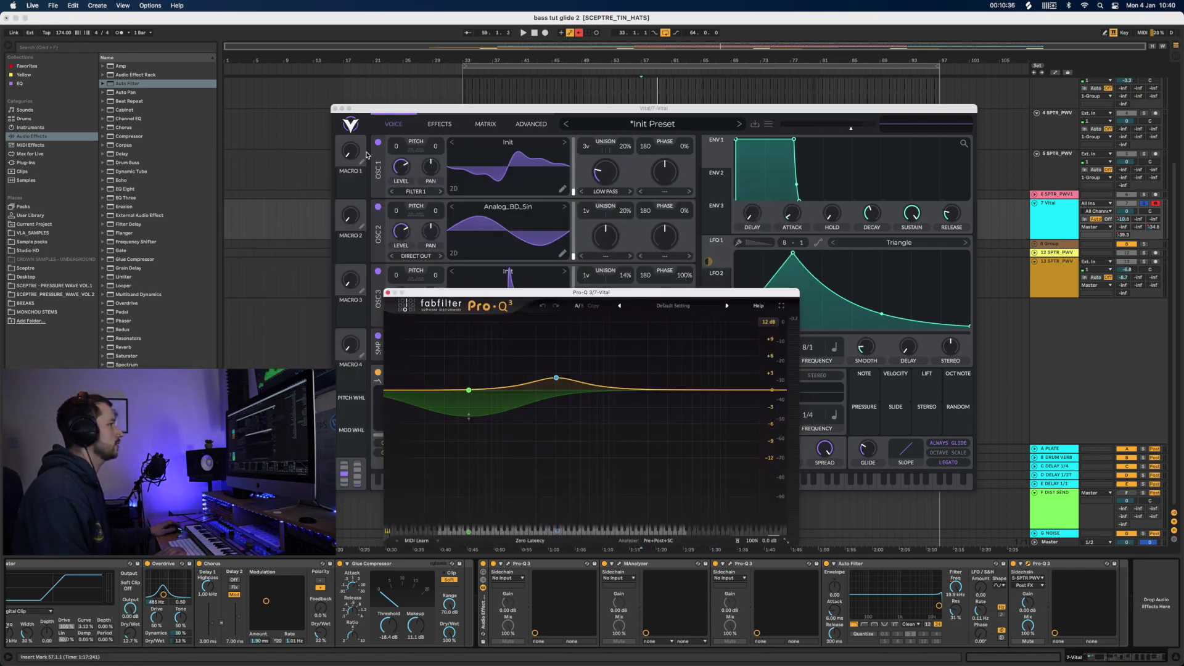
pyautogui.click(335, 109)
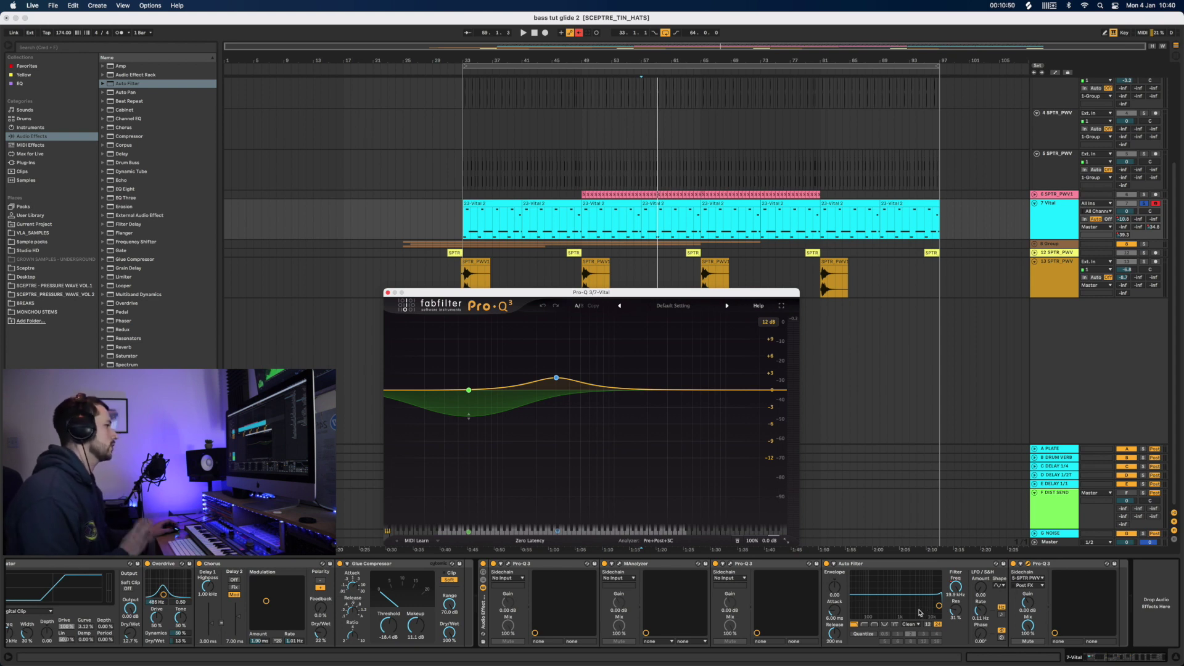
pyautogui.moveTo(457, 425)
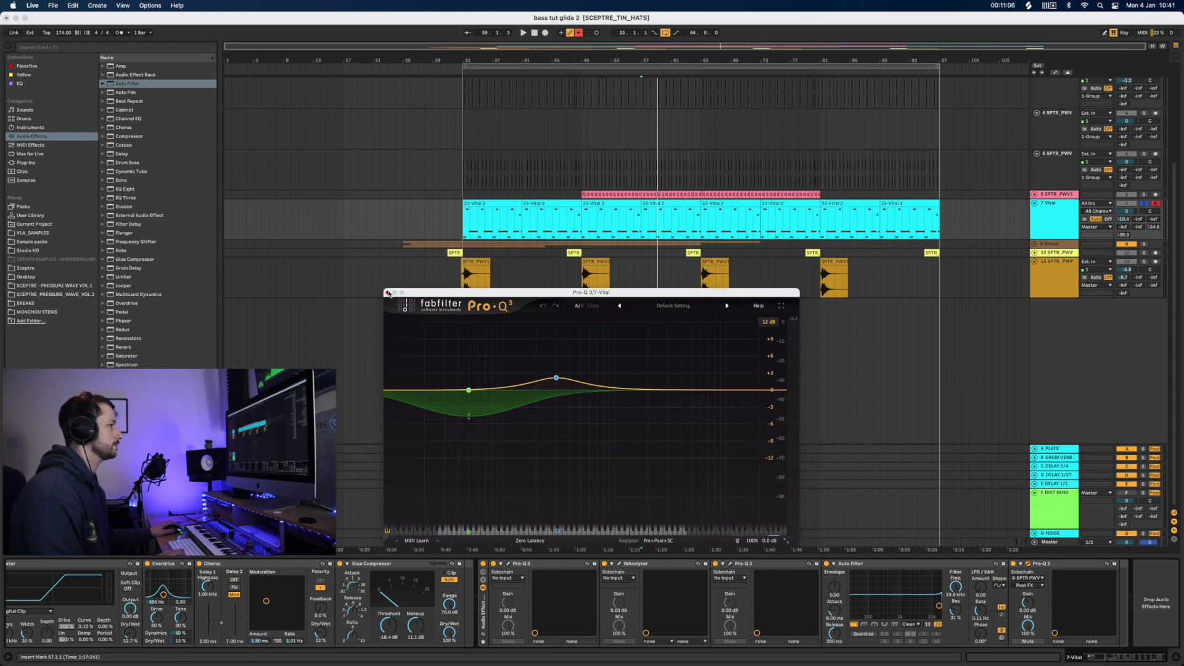
pyautogui.click(388, 293)
pyautogui.click(1046, 220)
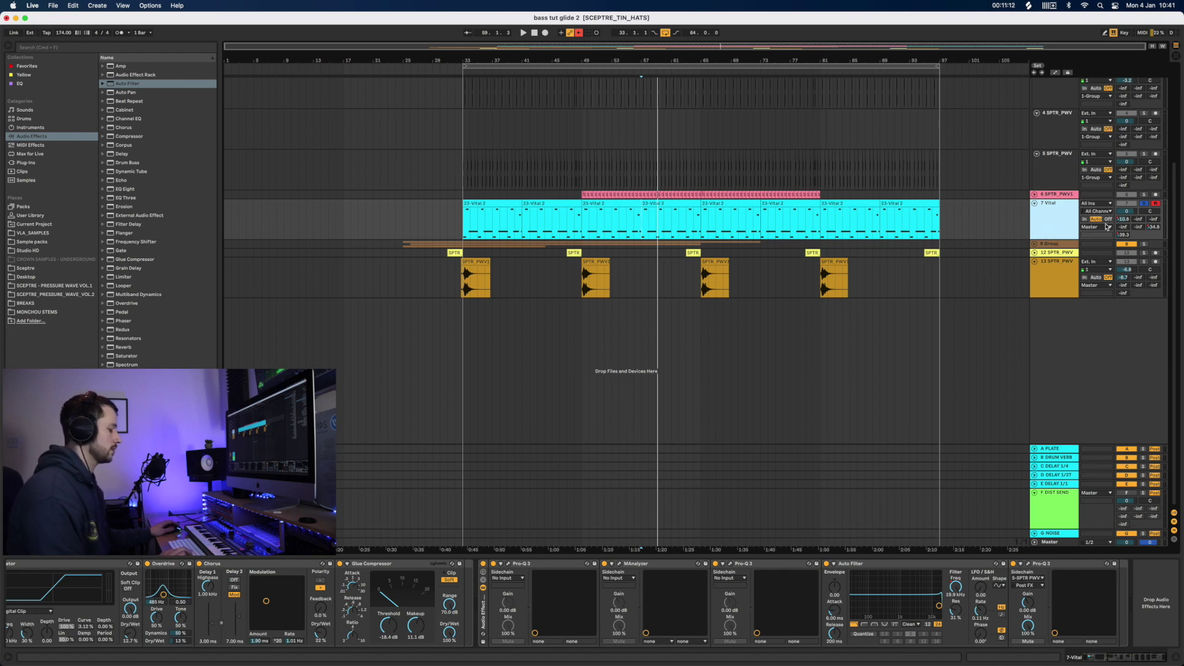
# Turn on automation mode, browse Vital's send lanes, unsolo Vital and play from bar 33
pyautogui.press('a')
pyautogui.click(1120, 222)
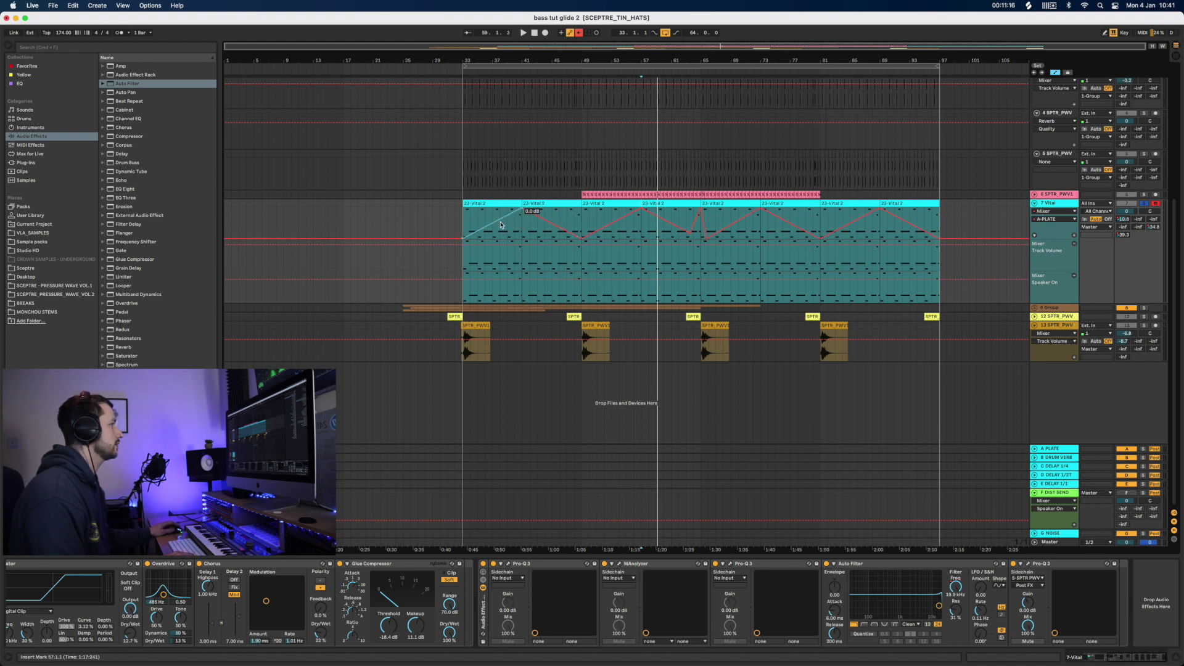
pyautogui.click(1151, 230)
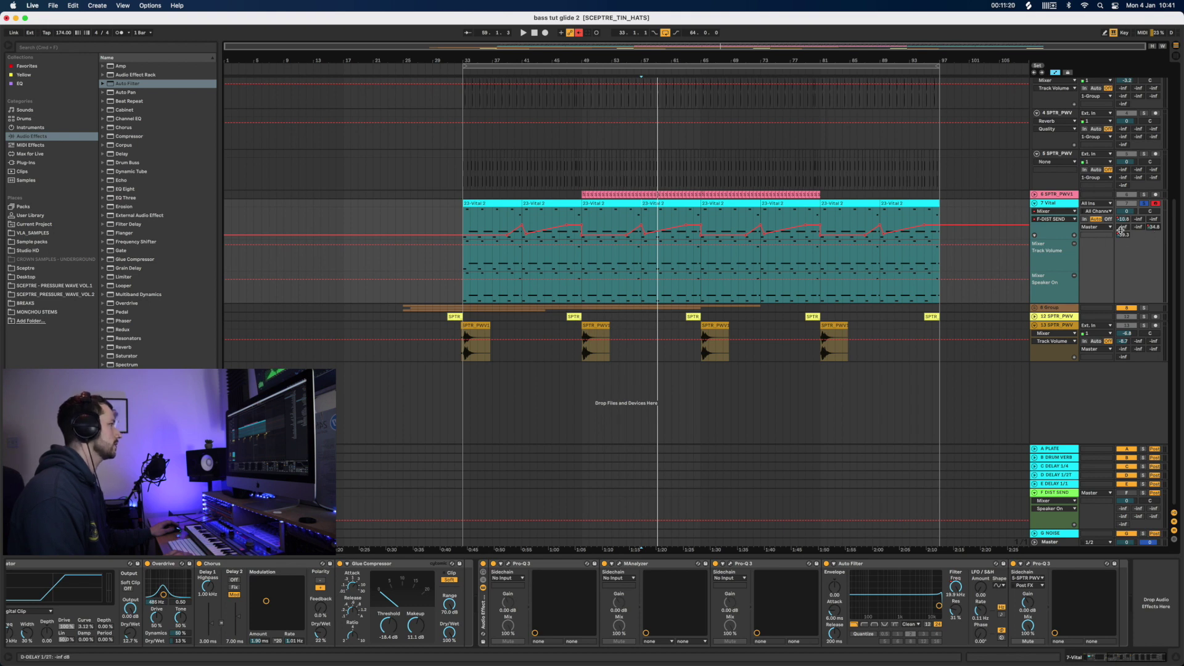
pyautogui.click(1125, 493)
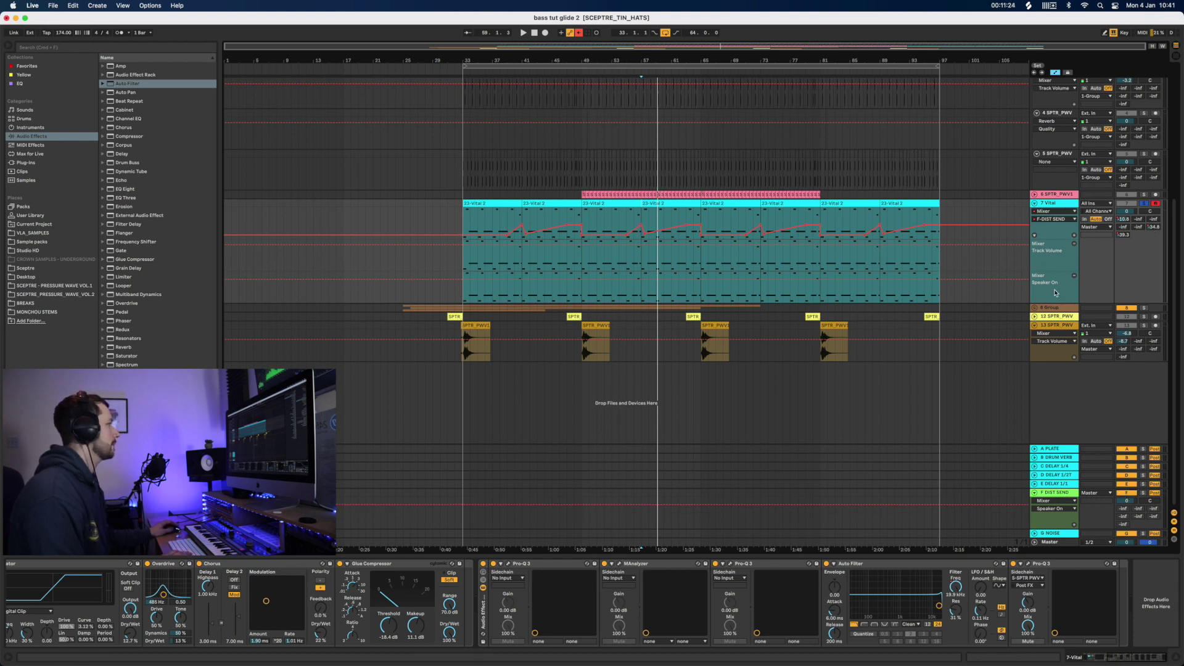
pyautogui.click(1123, 235)
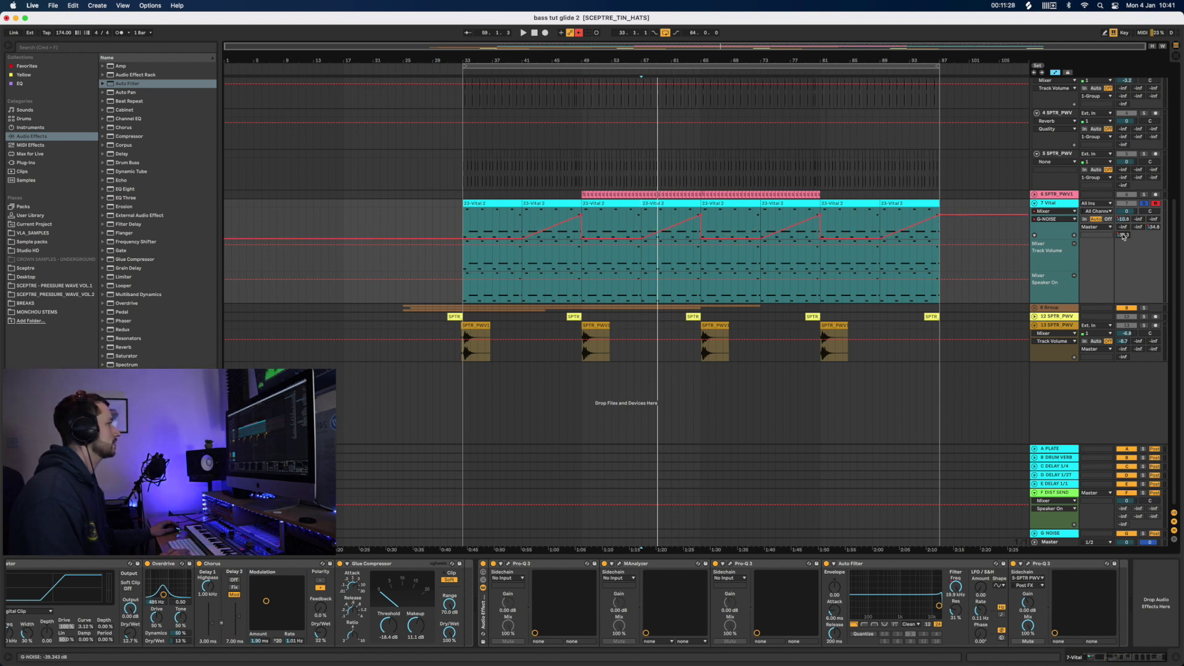
pyautogui.click(583, 264)
pyautogui.click(1143, 204)
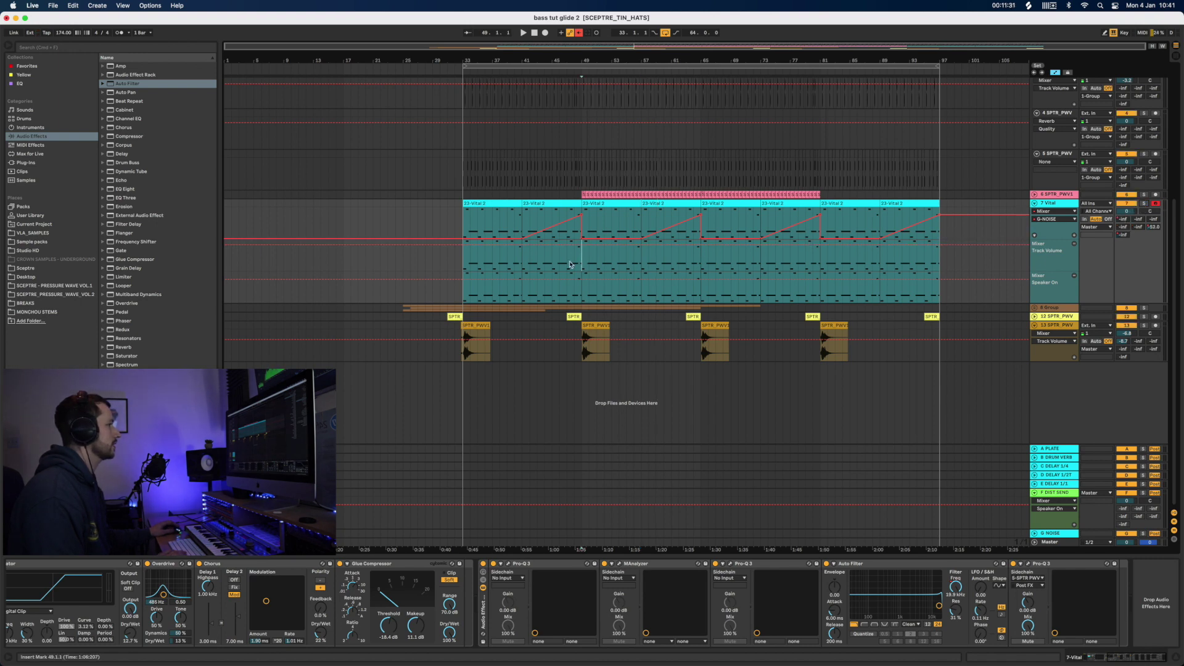
pyautogui.click(463, 263)
pyautogui.press('space')
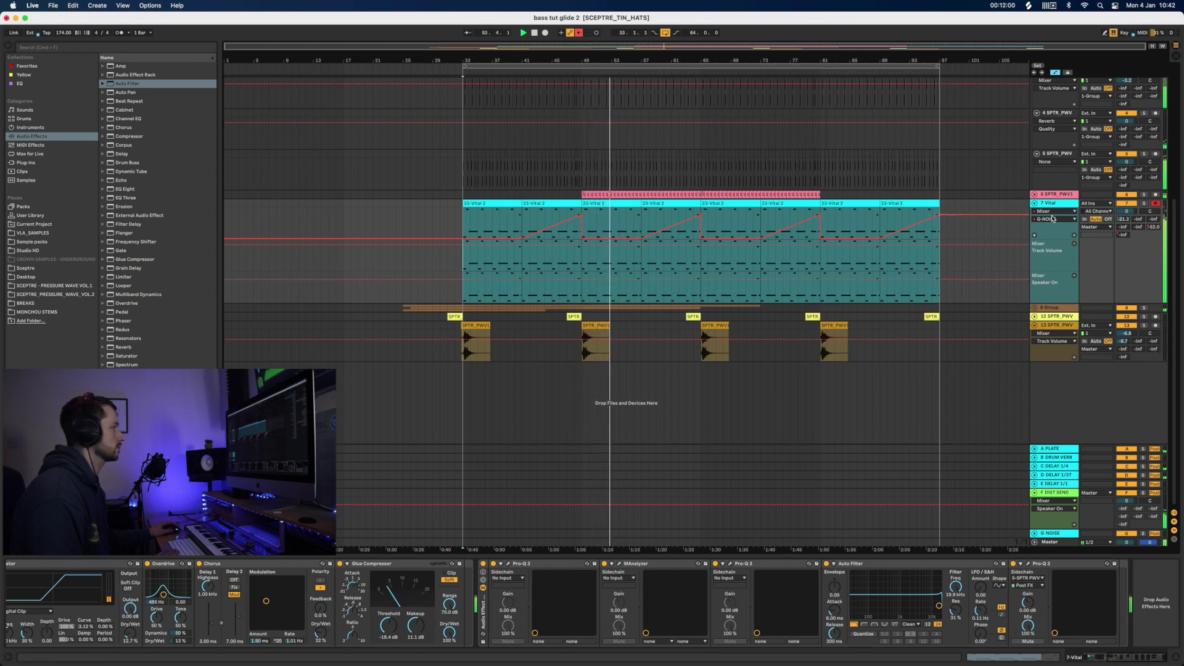
# Add separate automation lanes for the A-PLATE and F-DIST SEND mixer sends
pyautogui.click(1076, 235)
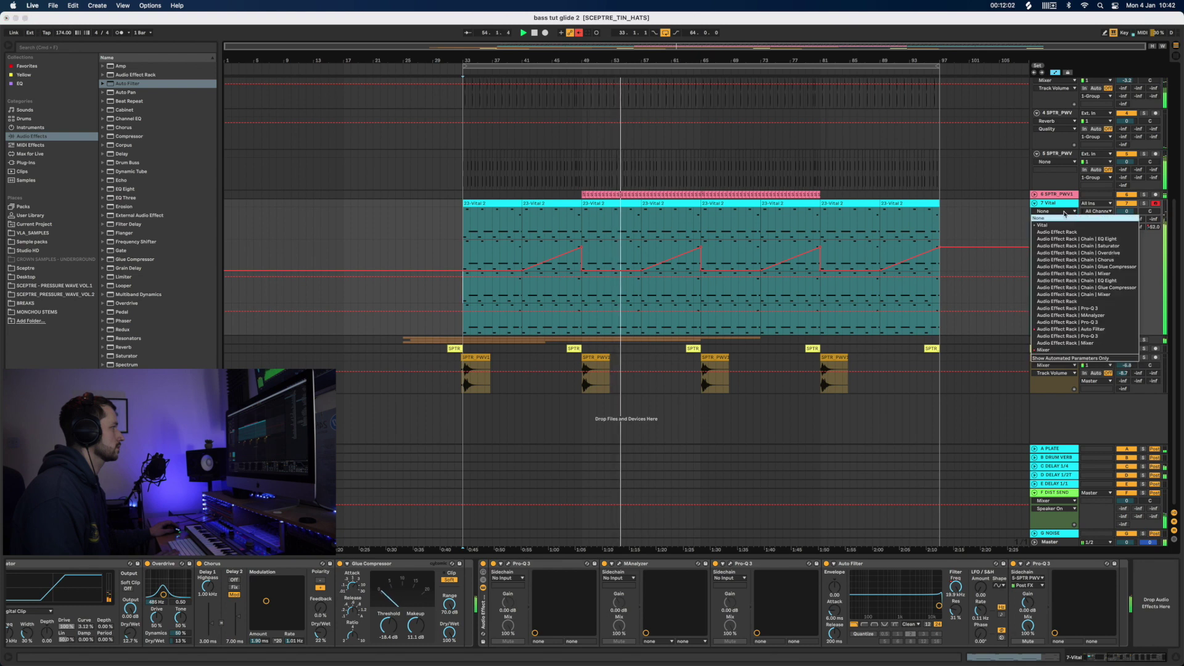
pyautogui.click(1065, 212)
pyautogui.click(1059, 350)
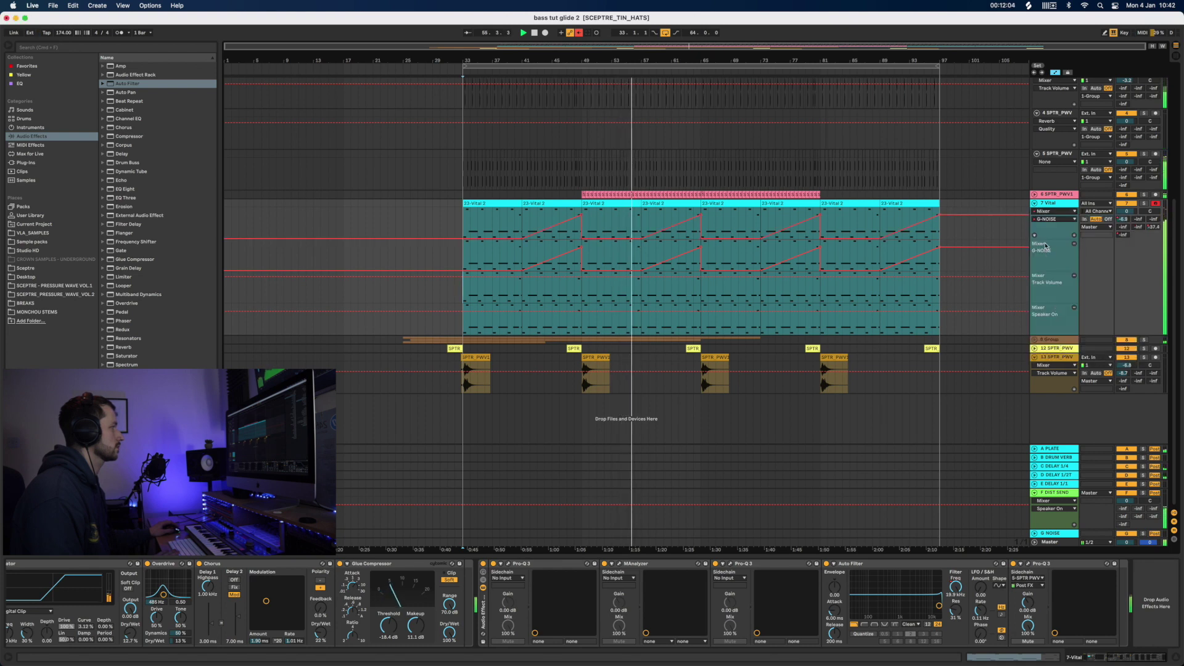
pyautogui.click(1062, 220)
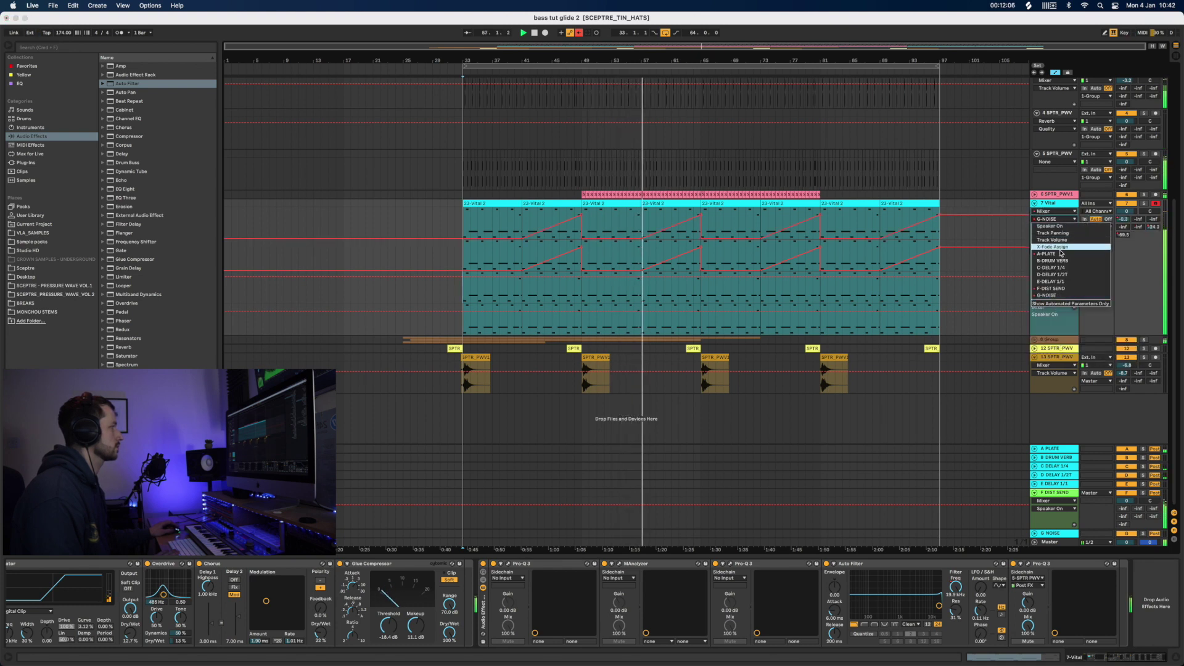
pyautogui.click(1072, 239)
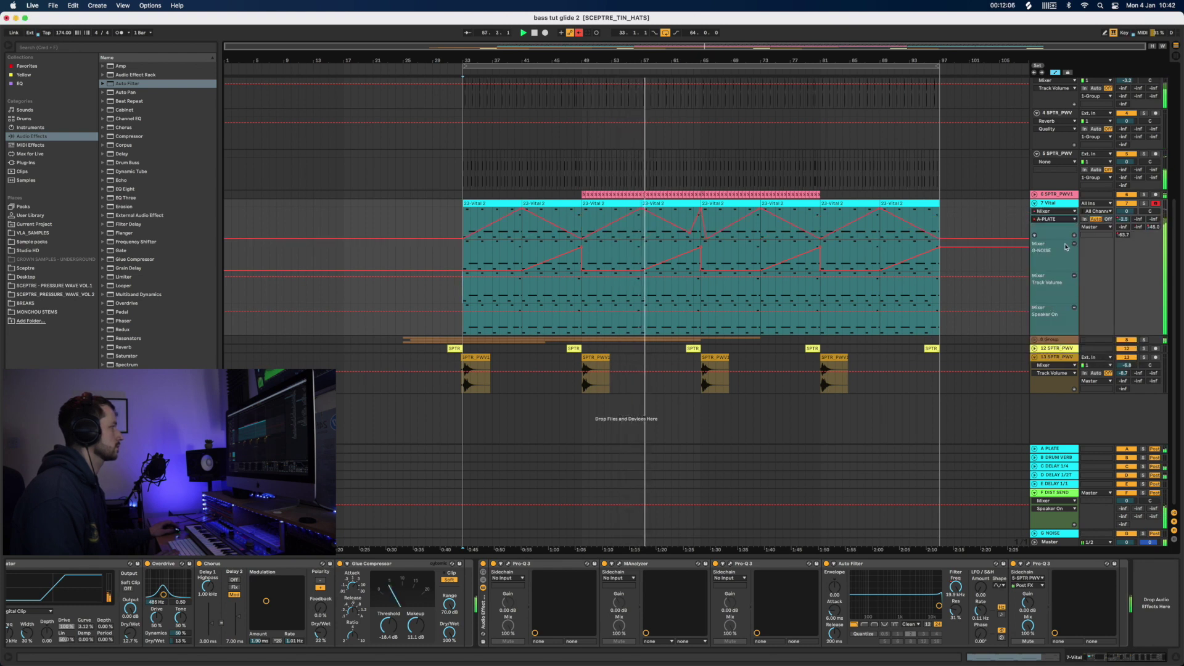
pyautogui.click(1055, 211)
pyautogui.click(1049, 349)
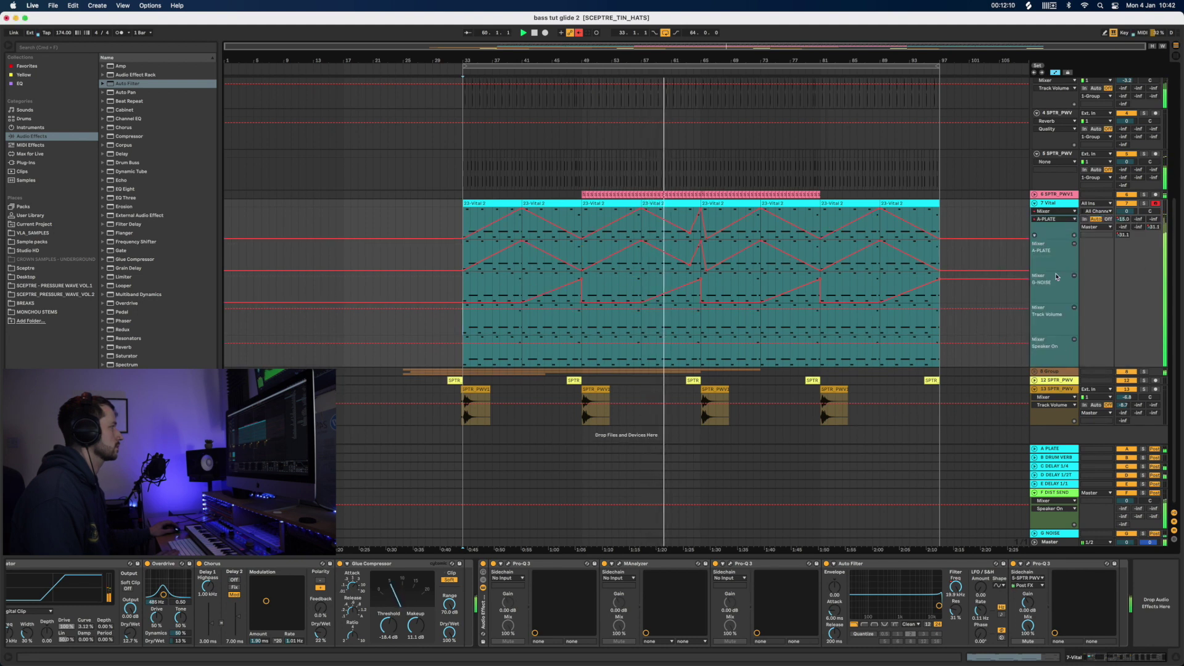
pyautogui.click(1054, 219)
pyautogui.click(1050, 288)
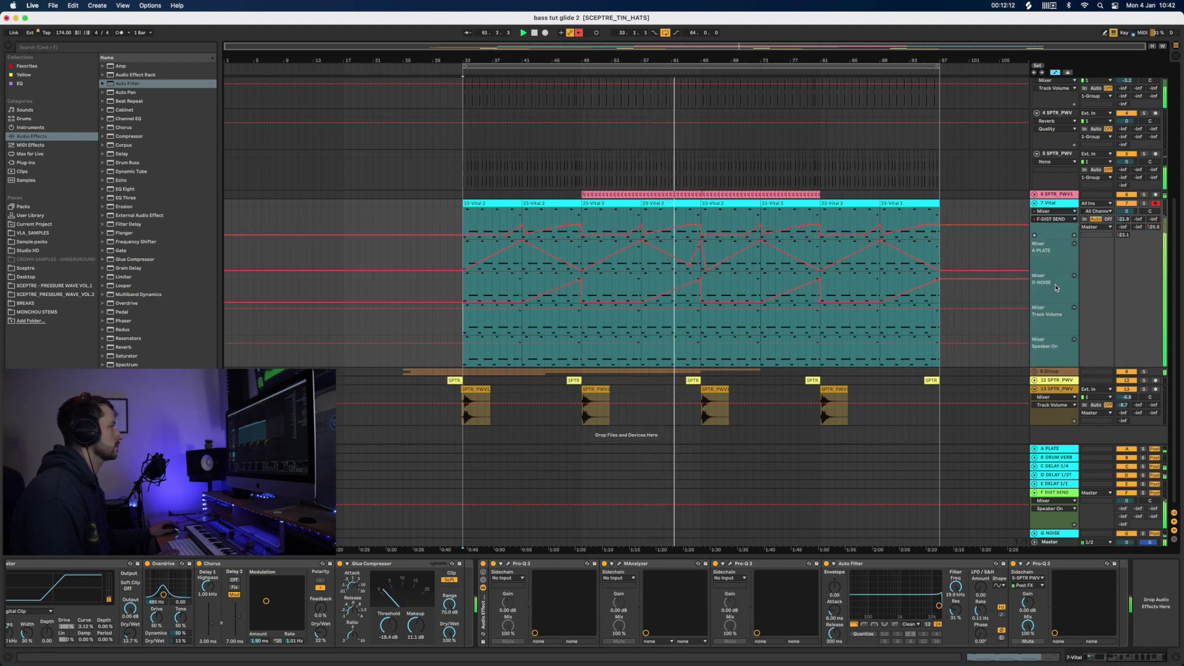
pyautogui.click(1073, 237)
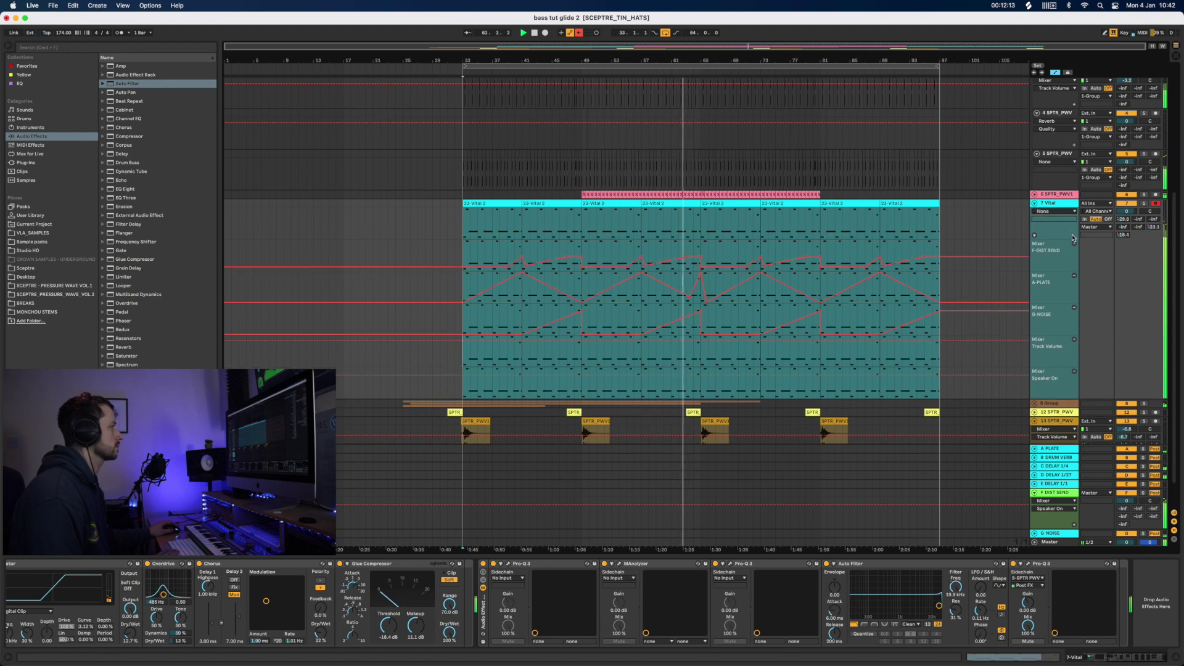
# Remove the Track Volume and Speaker On lanes and add an Auto Filter Frequency lane
pyautogui.click(1073, 339)
pyautogui.click(1074, 340)
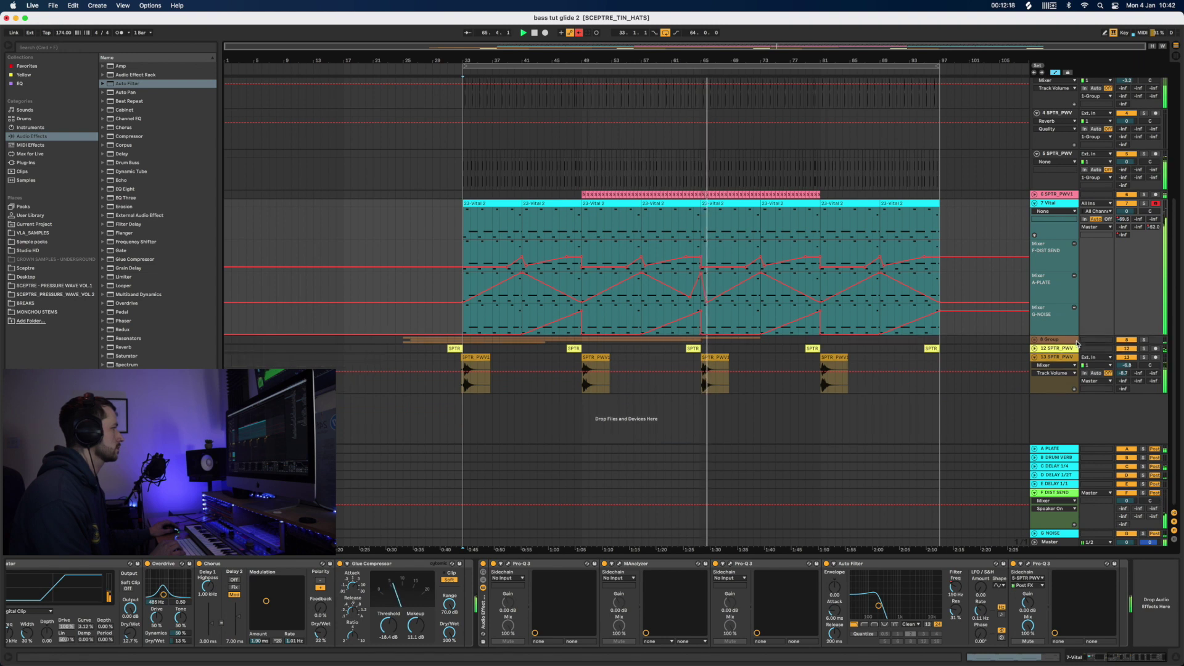
pyautogui.press('space')
pyautogui.click(1044, 217)
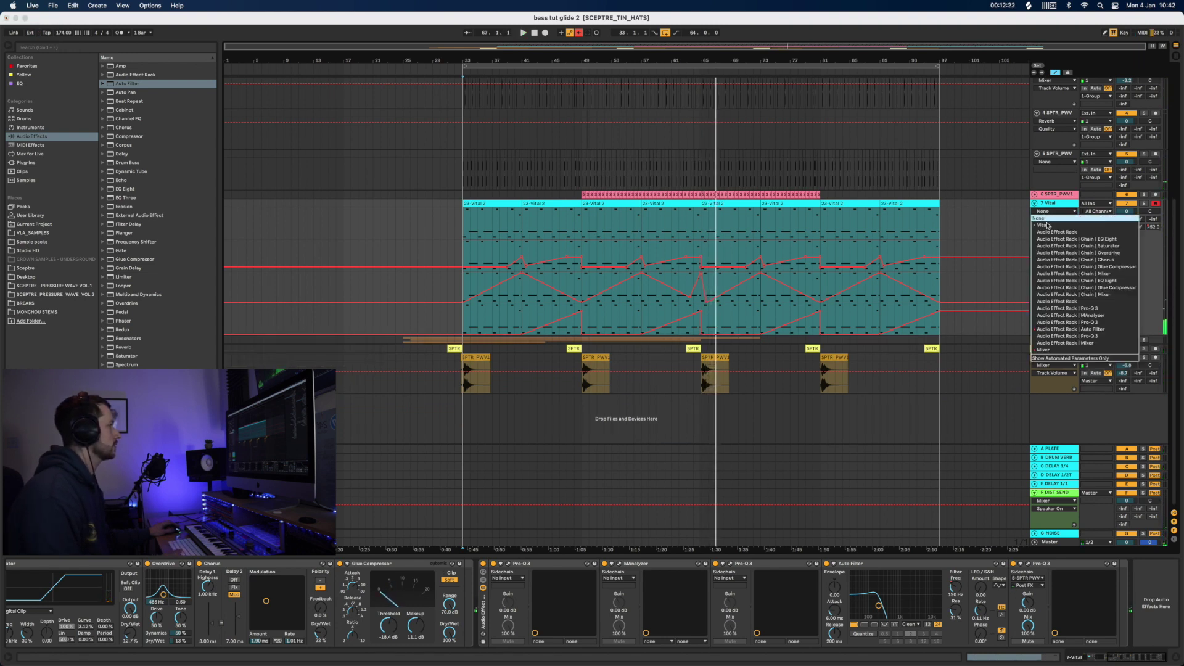
pyautogui.click(1061, 331)
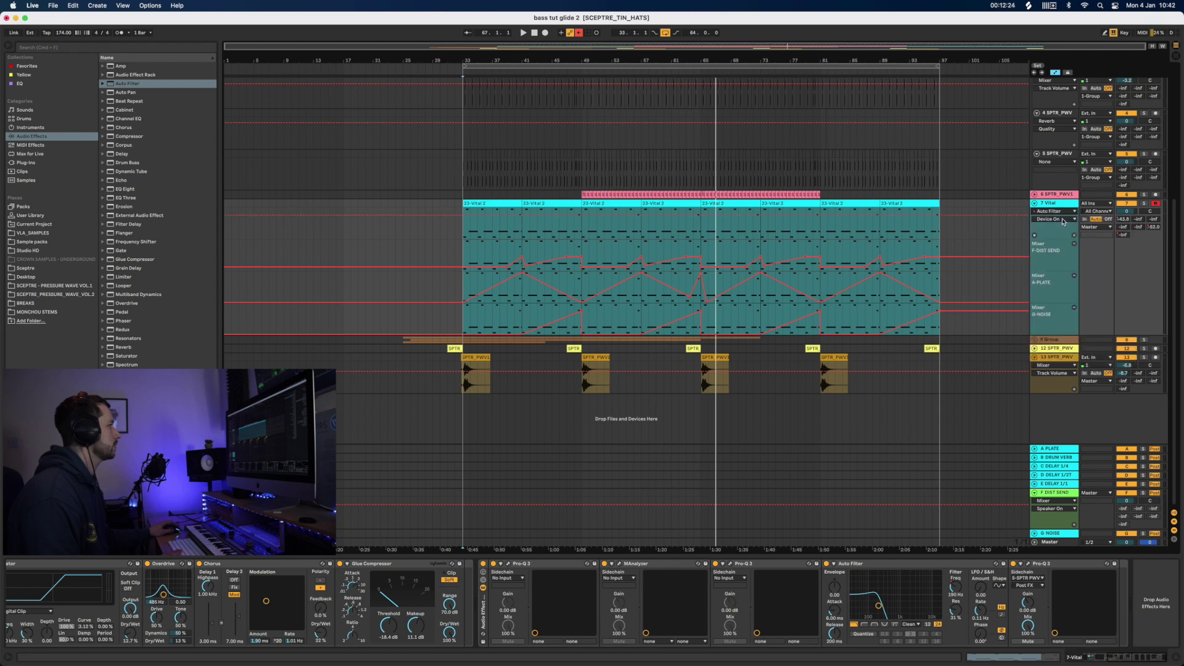
pyautogui.click(1063, 220)
pyautogui.click(1057, 260)
pyautogui.click(1074, 240)
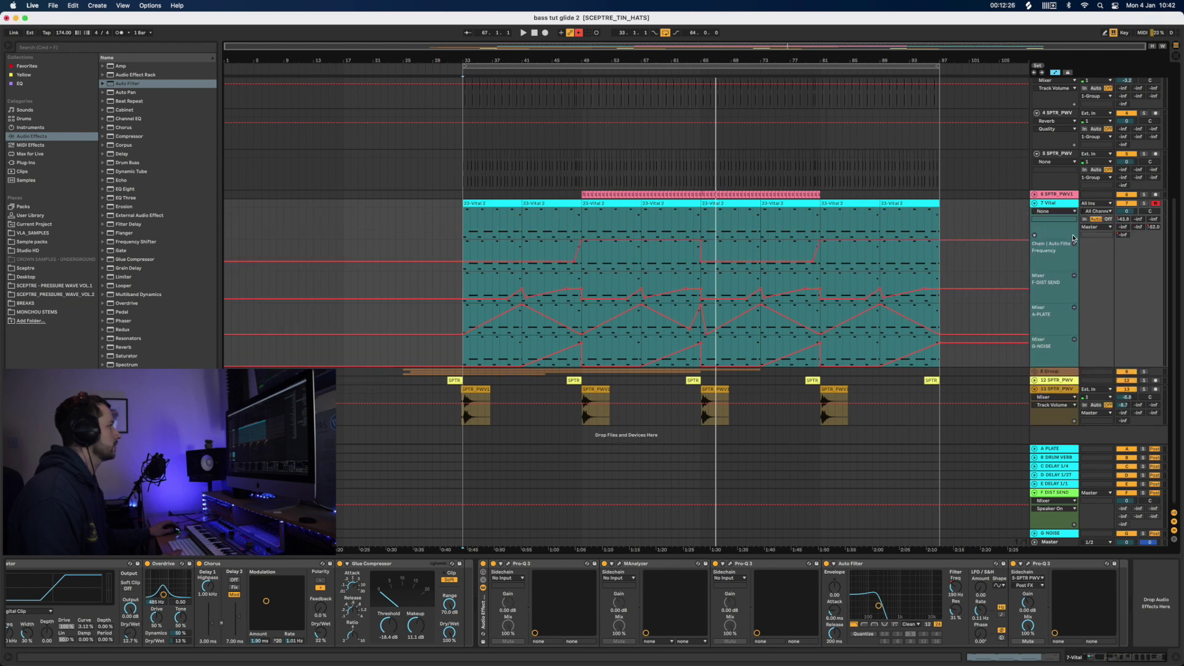
pyautogui.click(963, 262)
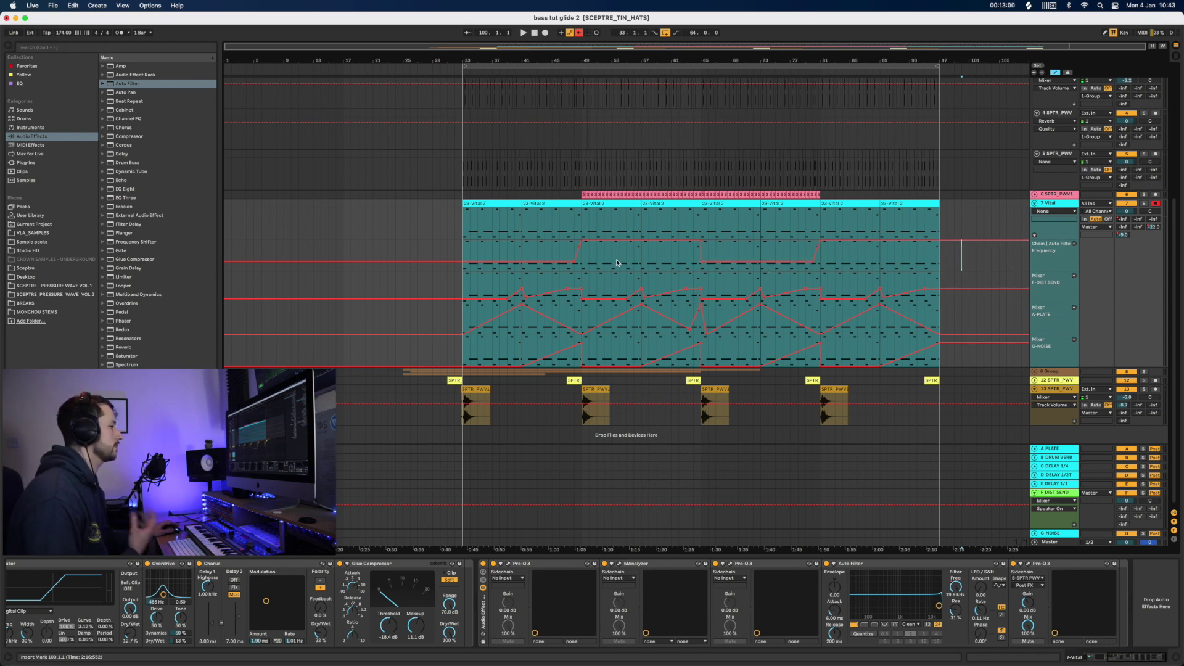
# Set the playback start to bar 33 and unfold the group to reveal the Analog Lab tracks
pyautogui.click(476, 231)
pyautogui.scroll(-1, 864, 323)
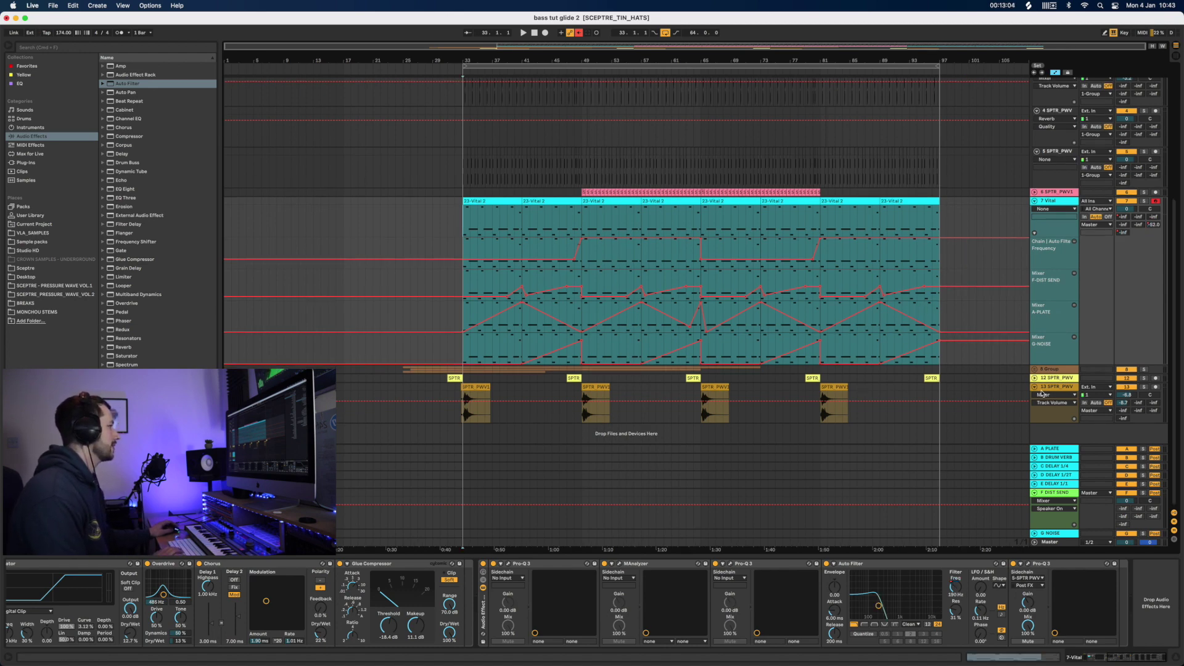
pyautogui.click(1036, 369)
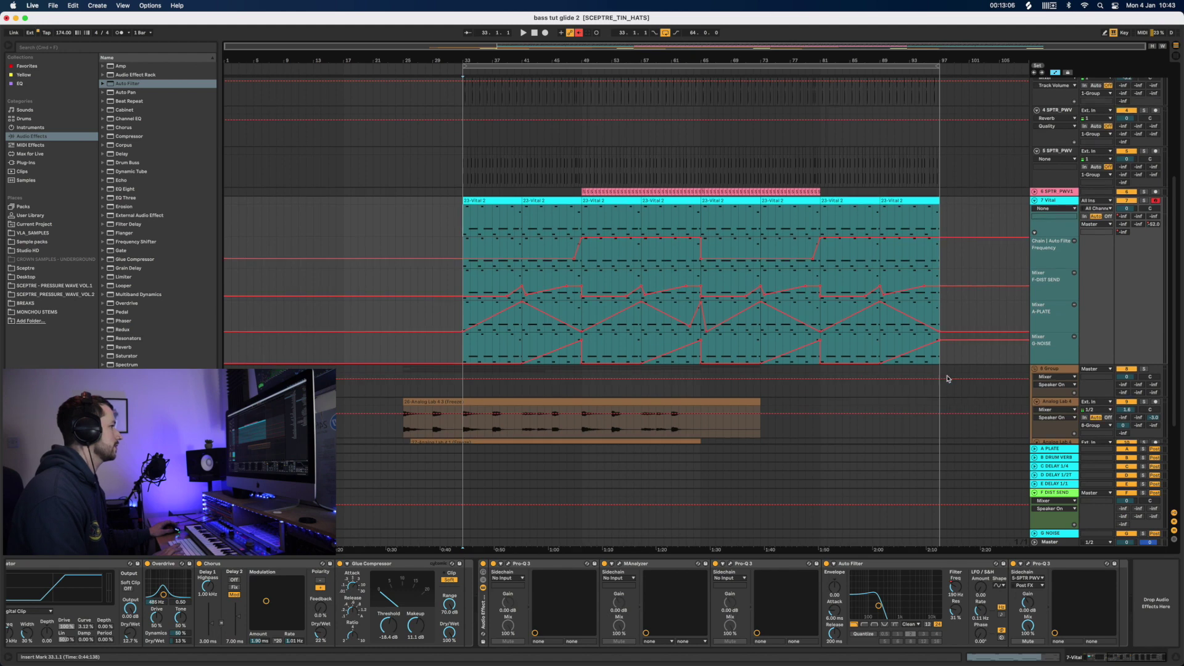
pyautogui.scroll(-4, 948, 379)
pyautogui.scroll(-8, 947, 379)
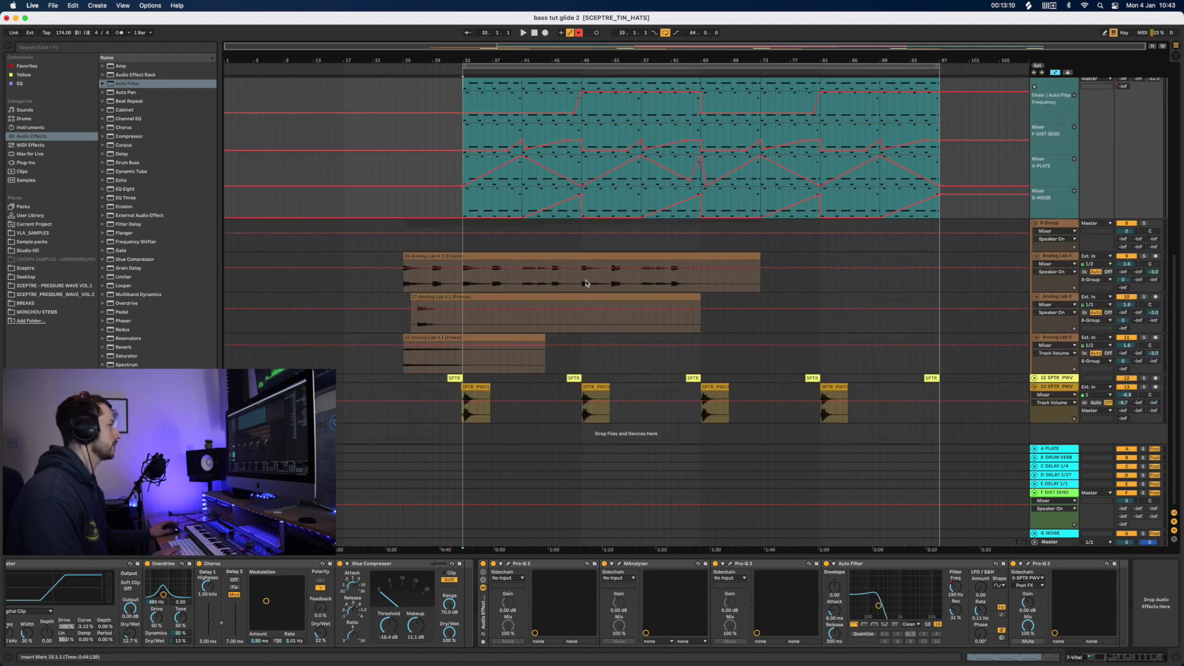
pyautogui.scroll(3, 859, 343)
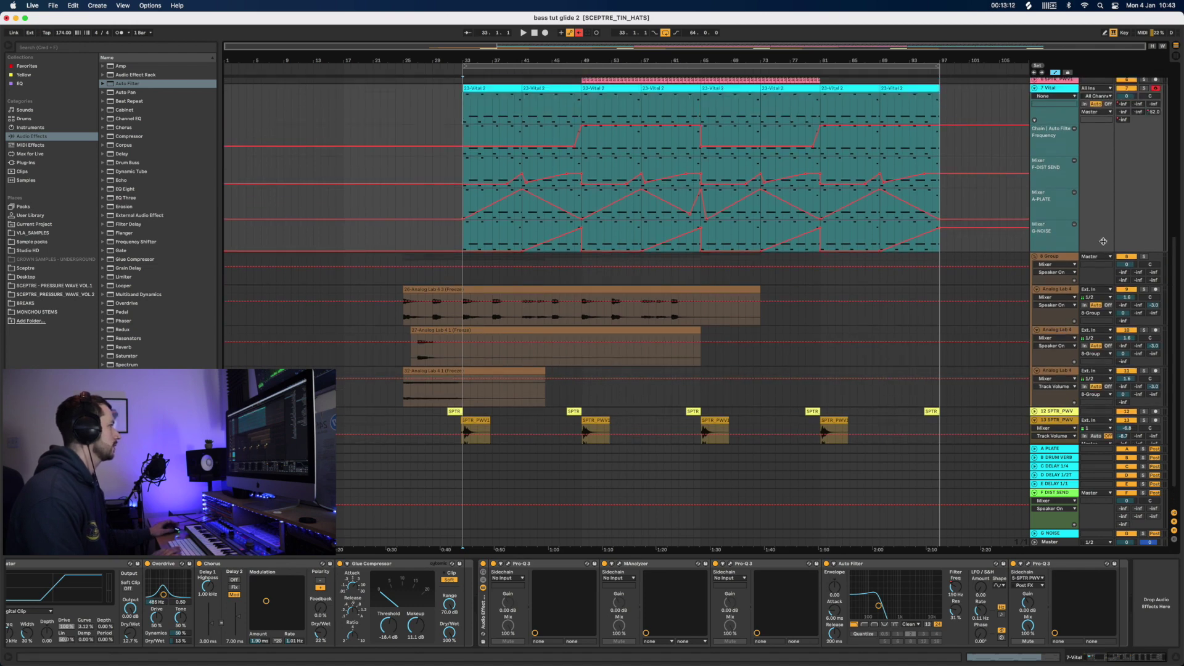
# Solo the Vital bass with the chord group, audition them together, then turn off automation mode
pyautogui.click(1145, 90)
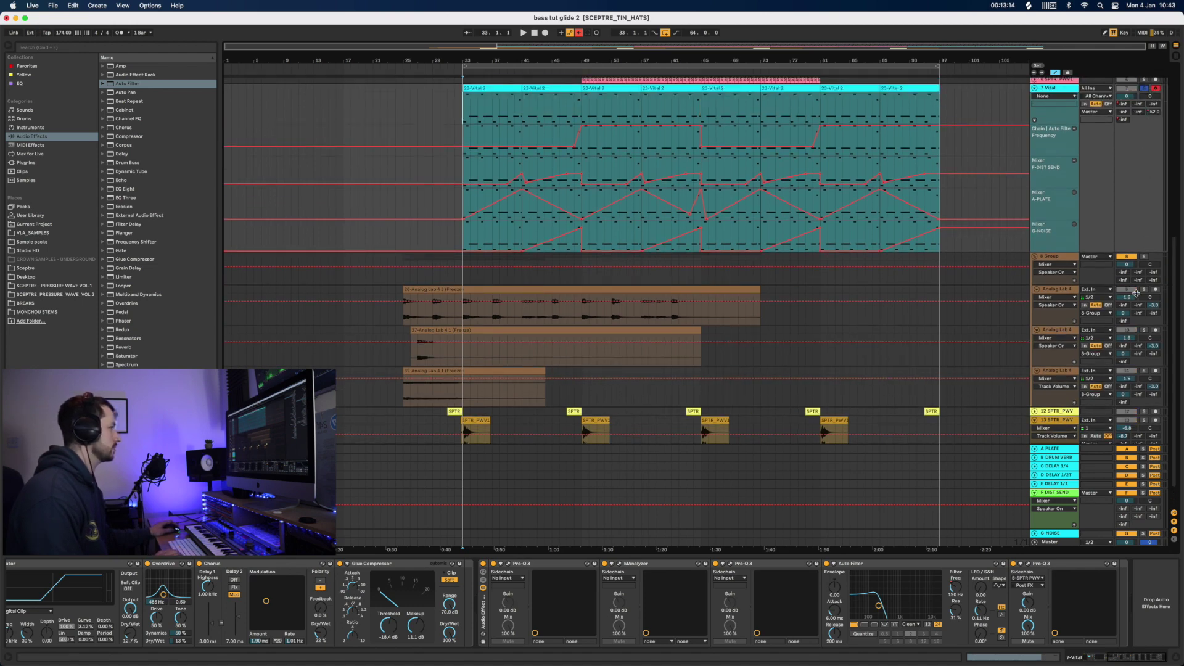
pyautogui.click(1144, 256)
pyautogui.click(457, 360)
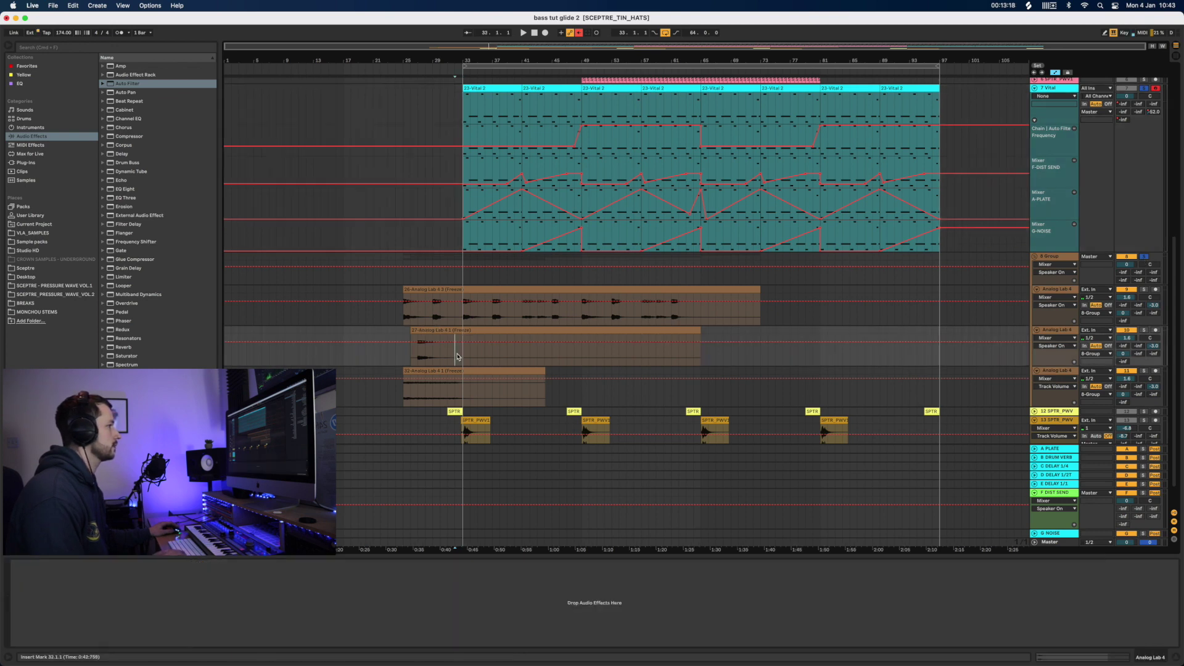
pyautogui.press('space')
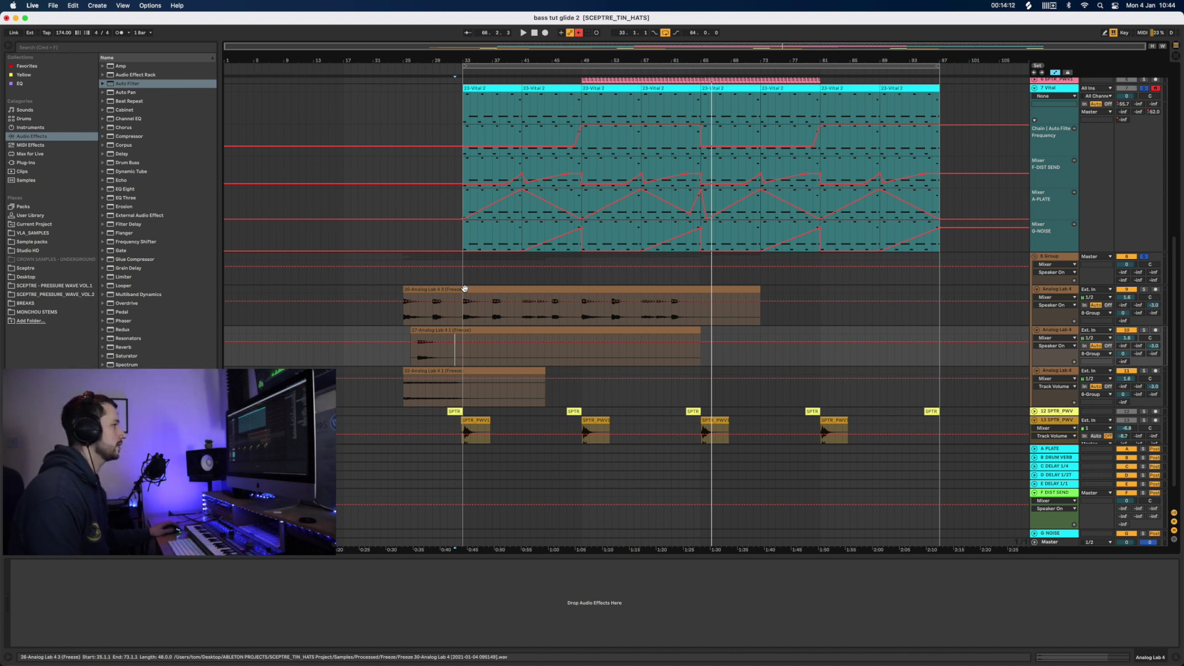
pyautogui.click(462, 289)
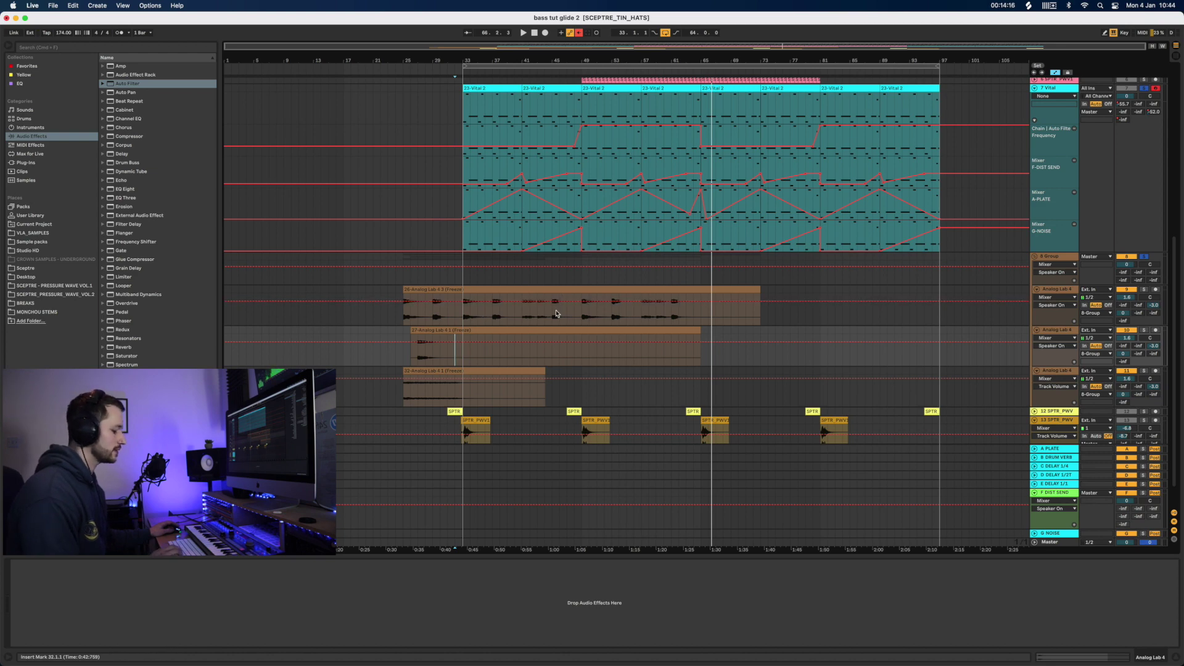
pyautogui.press('a')
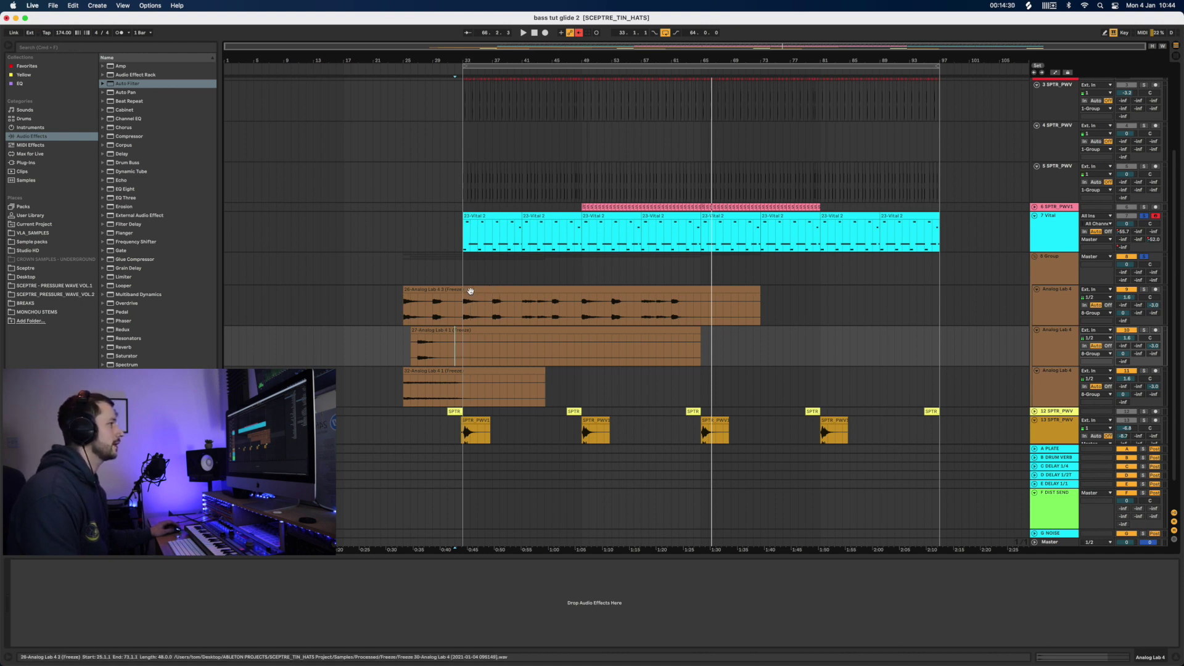
# Insert a new MIDI track below the third Analog Lab track
pyautogui.click(464, 311)
pyautogui.click(463, 311)
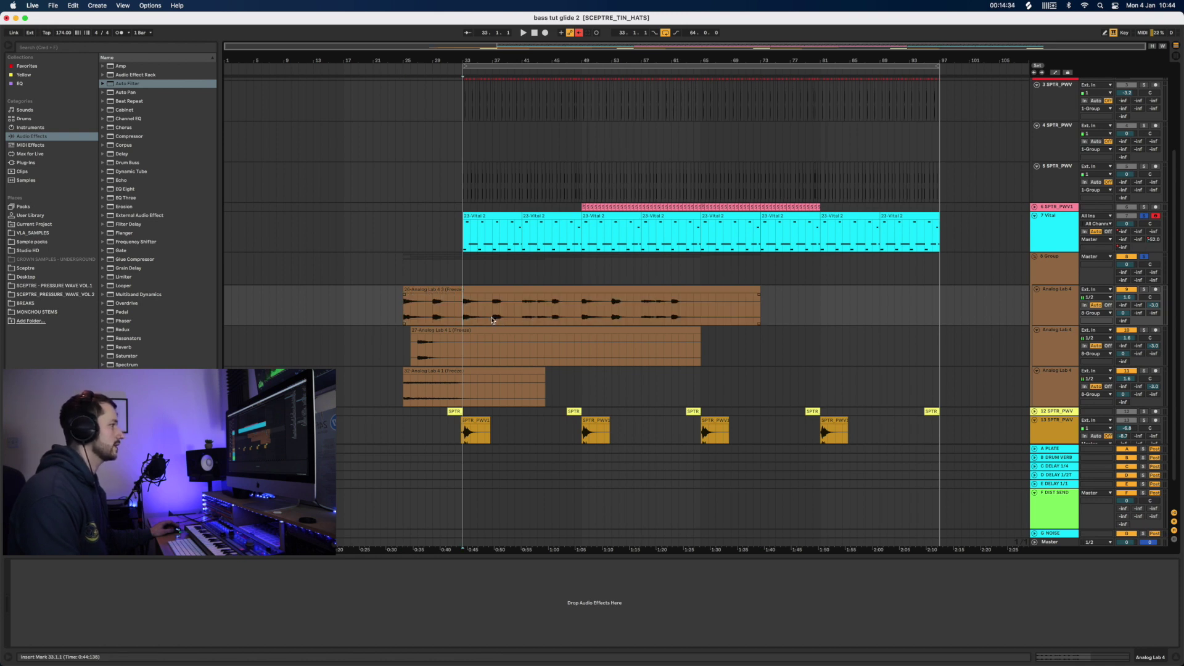
pyautogui.rightClick(1042, 391)
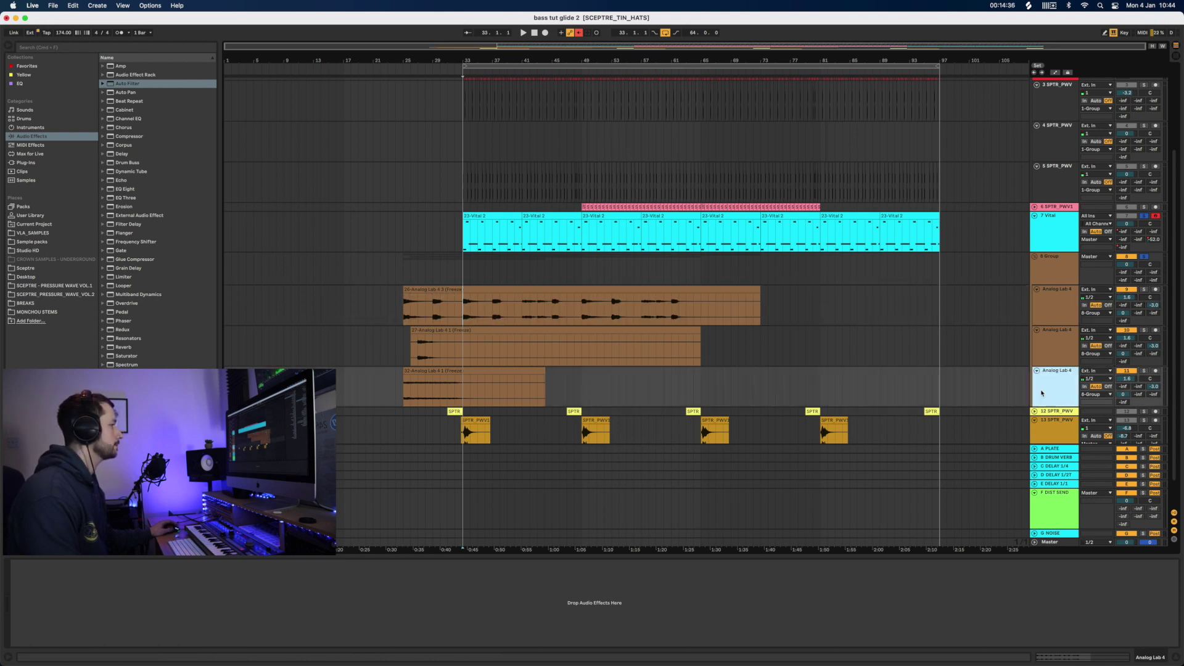
pyautogui.click(1067, 465)
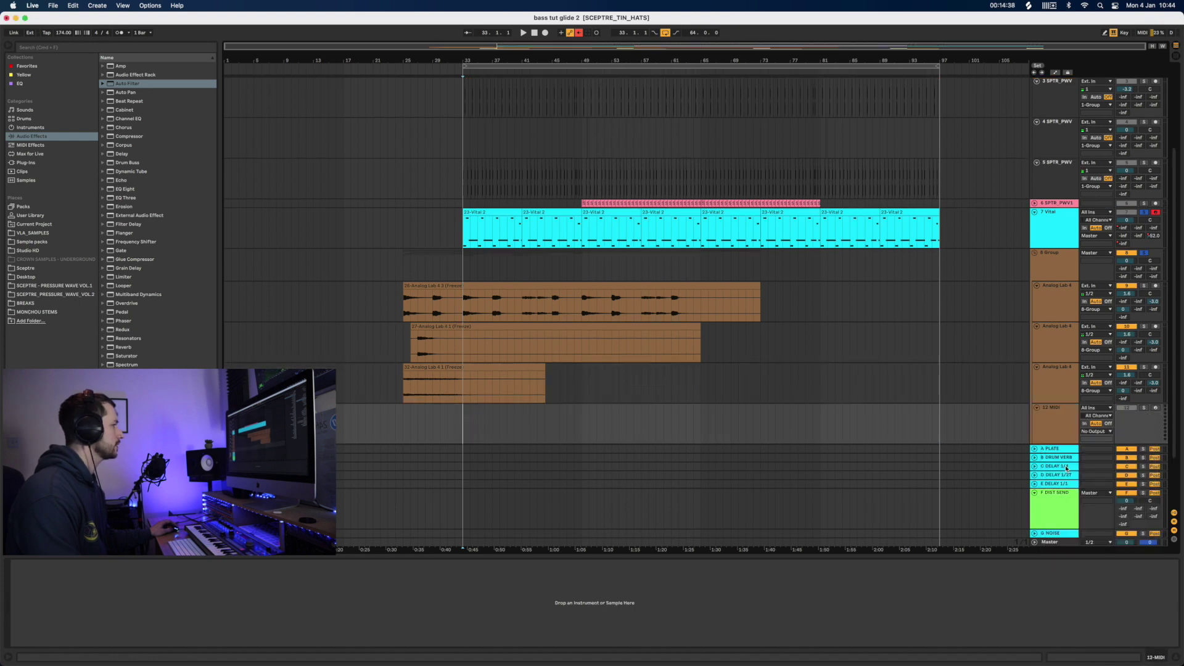
# Create an empty MIDI clip spanning bars 33–49 on the new MIDI track
pyautogui.scroll(-2, 480, 407)
pyautogui.moveTo(463, 388); pyautogui.dragTo(582, 390)
pyautogui.rightClick(524, 395)
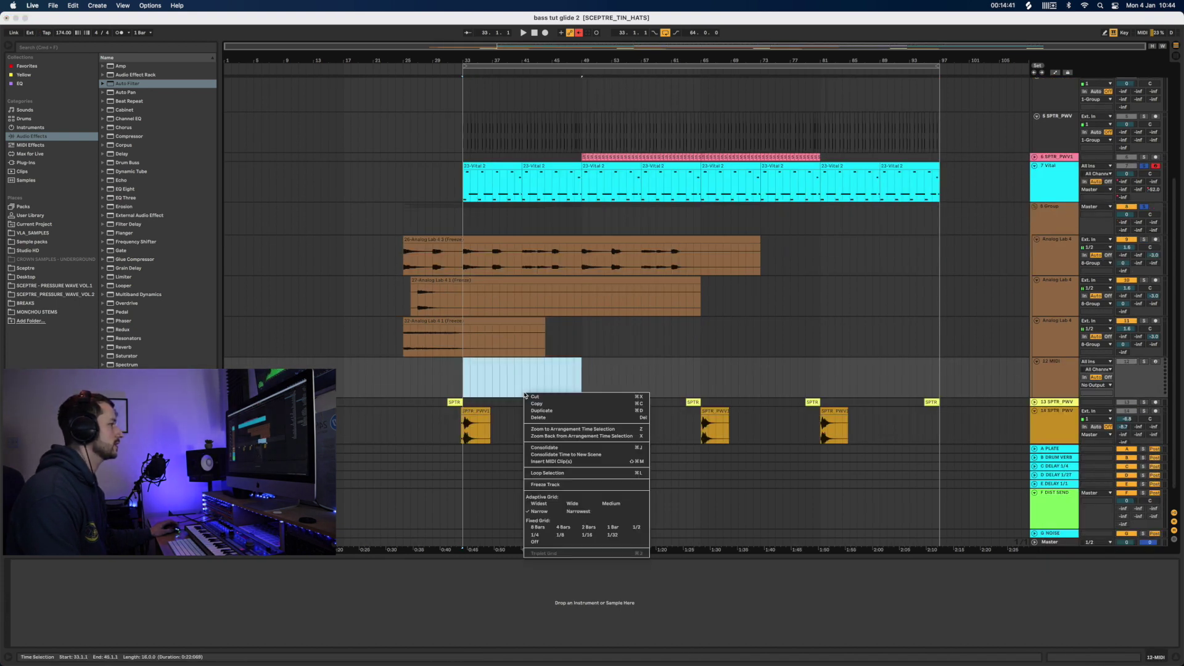
pyautogui.click(554, 462)
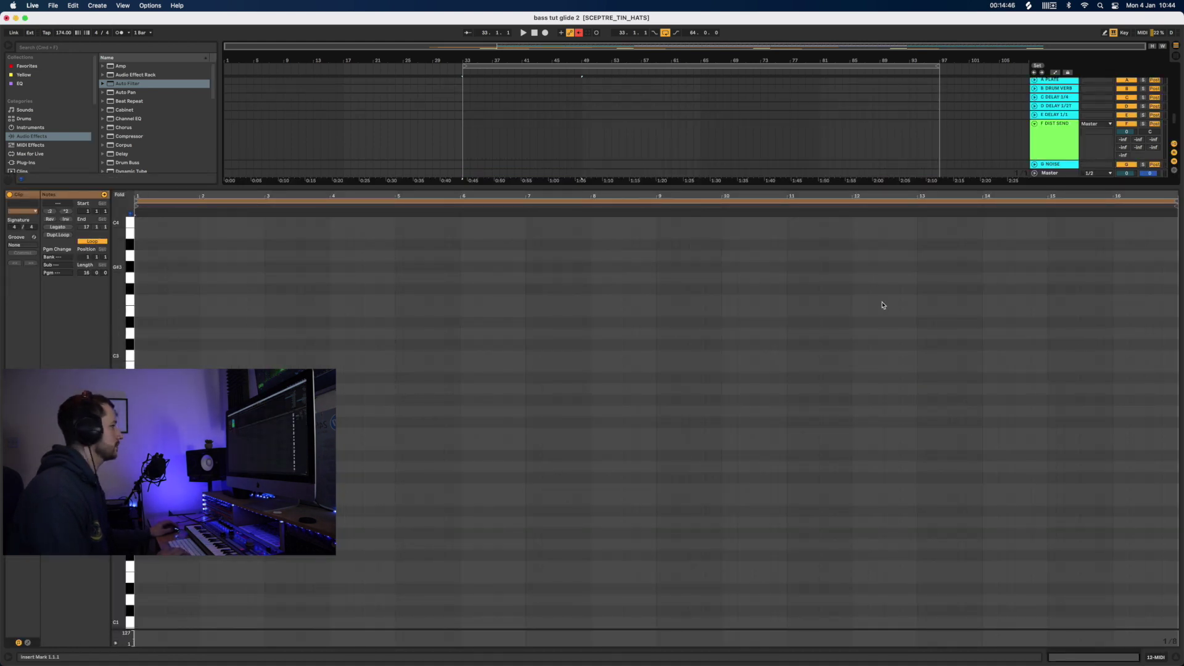
# Hide the note editor and expand the Sampler instrument presets in the browser
pyautogui.click(1178, 658)
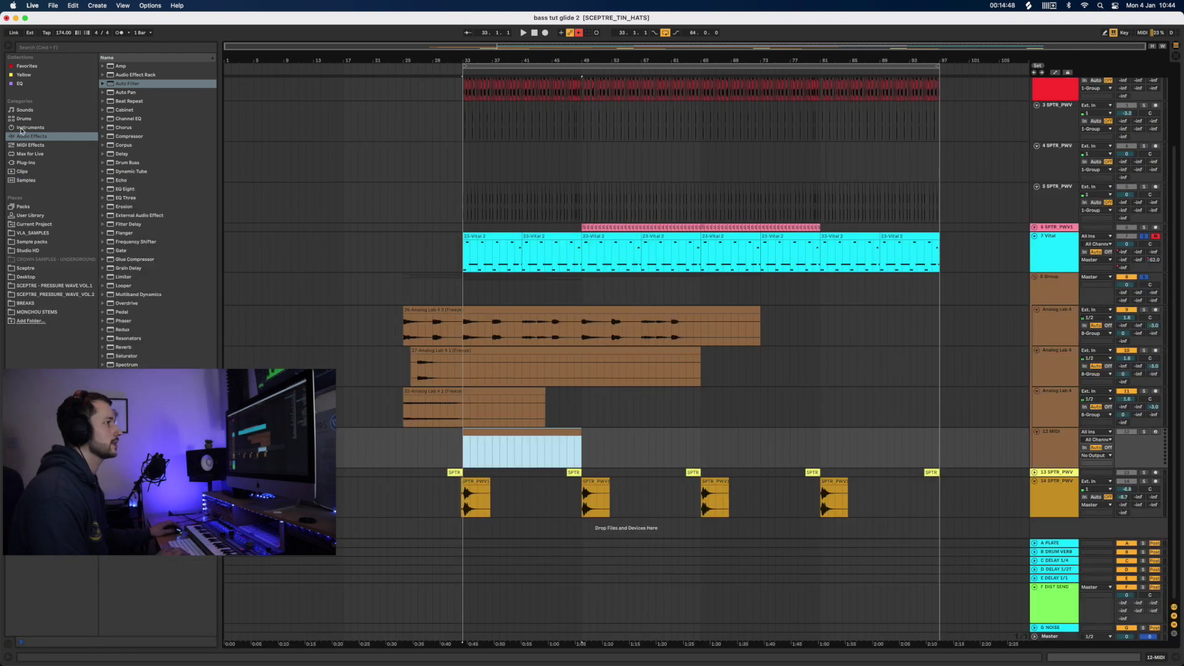
pyautogui.click(20, 128)
pyautogui.click(102, 136)
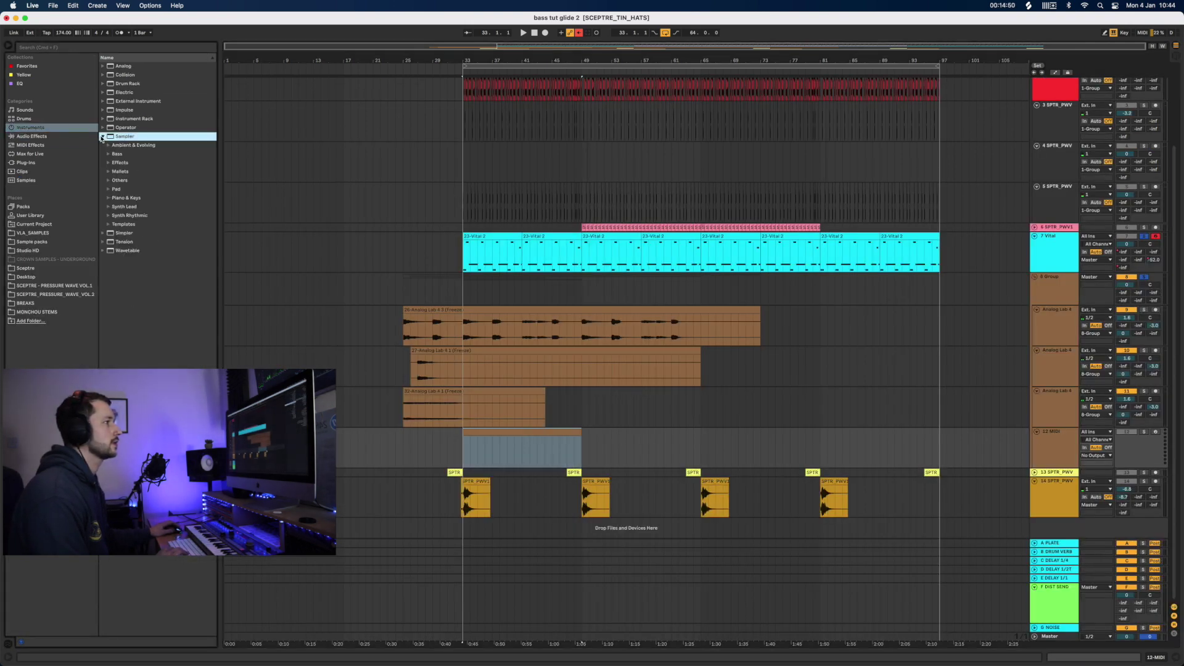
pyautogui.click(102, 136)
pyautogui.click(102, 137)
# Audition Piano & Keys presets, load Lovely Keys onto the MIDI track and arm it
pyautogui.click(110, 200)
pyautogui.click(132, 208)
pyautogui.click(138, 215)
pyautogui.click(143, 234)
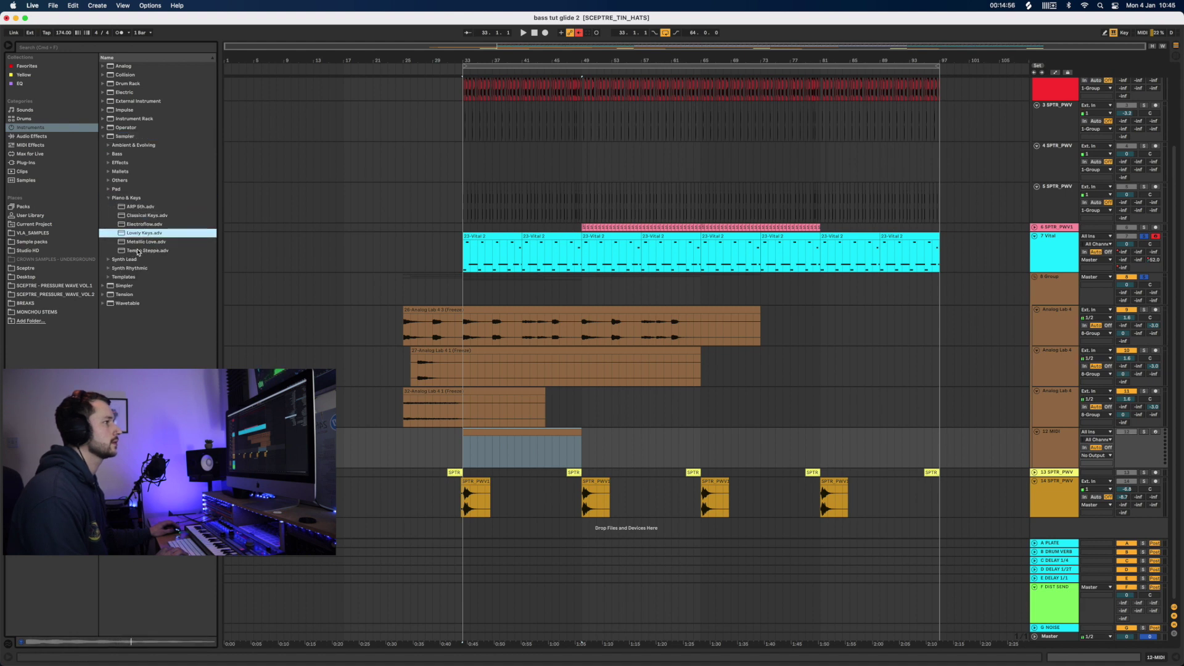
pyautogui.click(141, 251)
pyautogui.click(143, 241)
pyautogui.click(144, 234)
pyautogui.moveTo(141, 235); pyautogui.dragTo(518, 456)
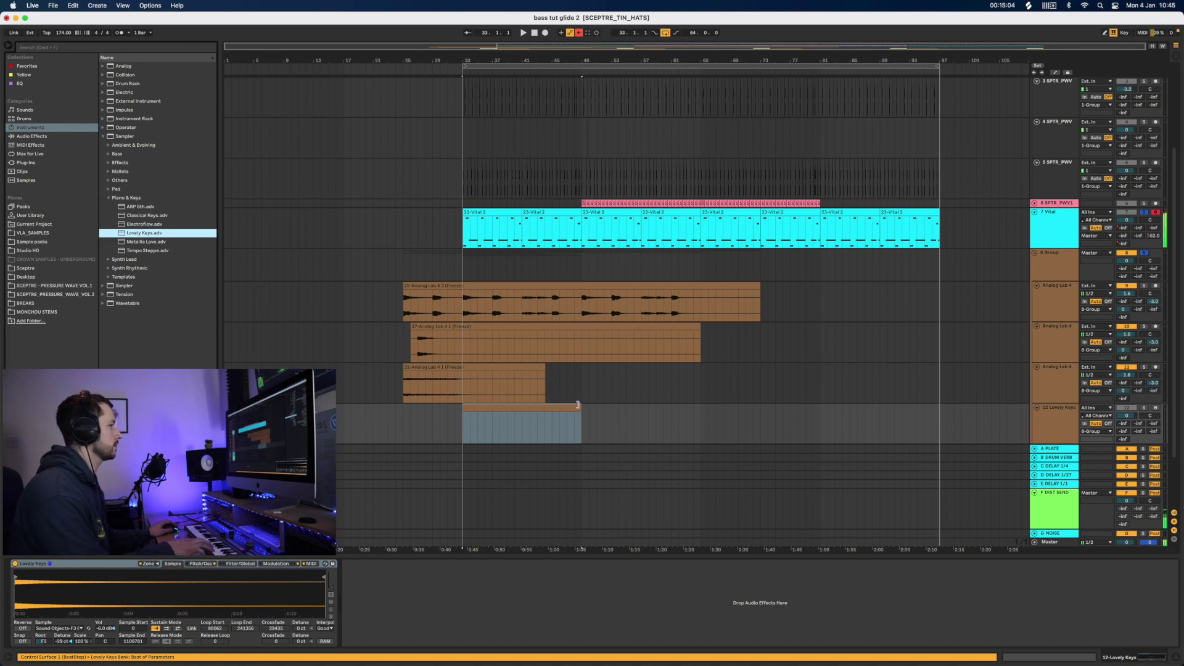
pyautogui.click(1058, 419)
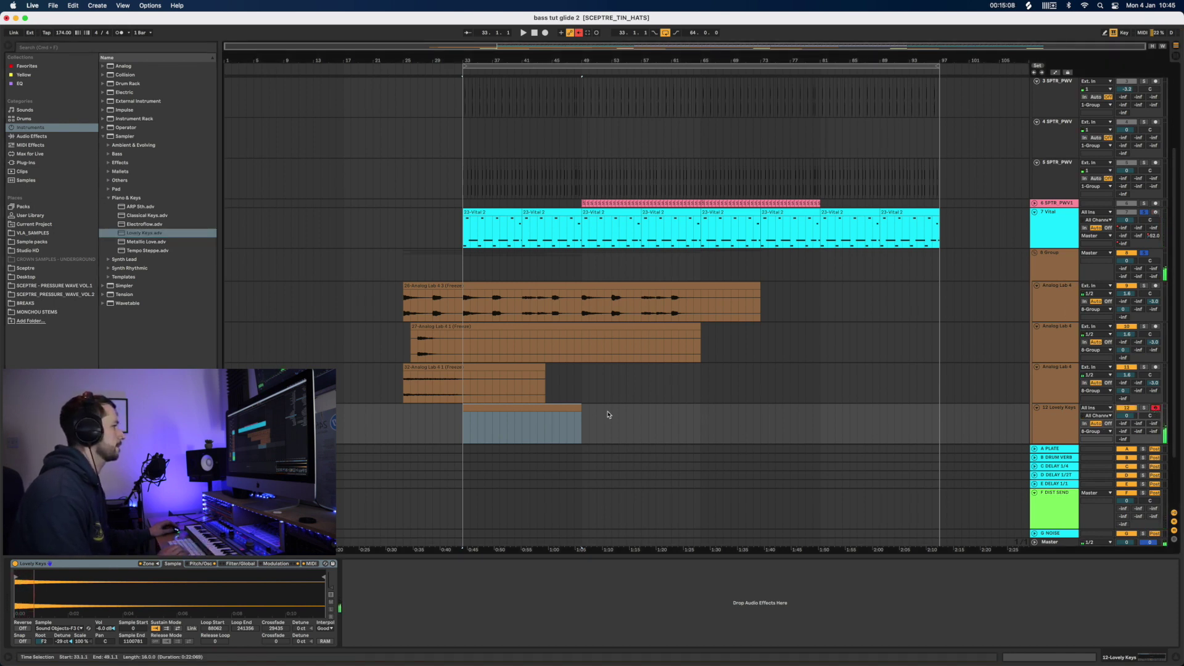
# Stretch the clip's first note to two bars and raise it to C3
pyautogui.doubleClick(506, 415)
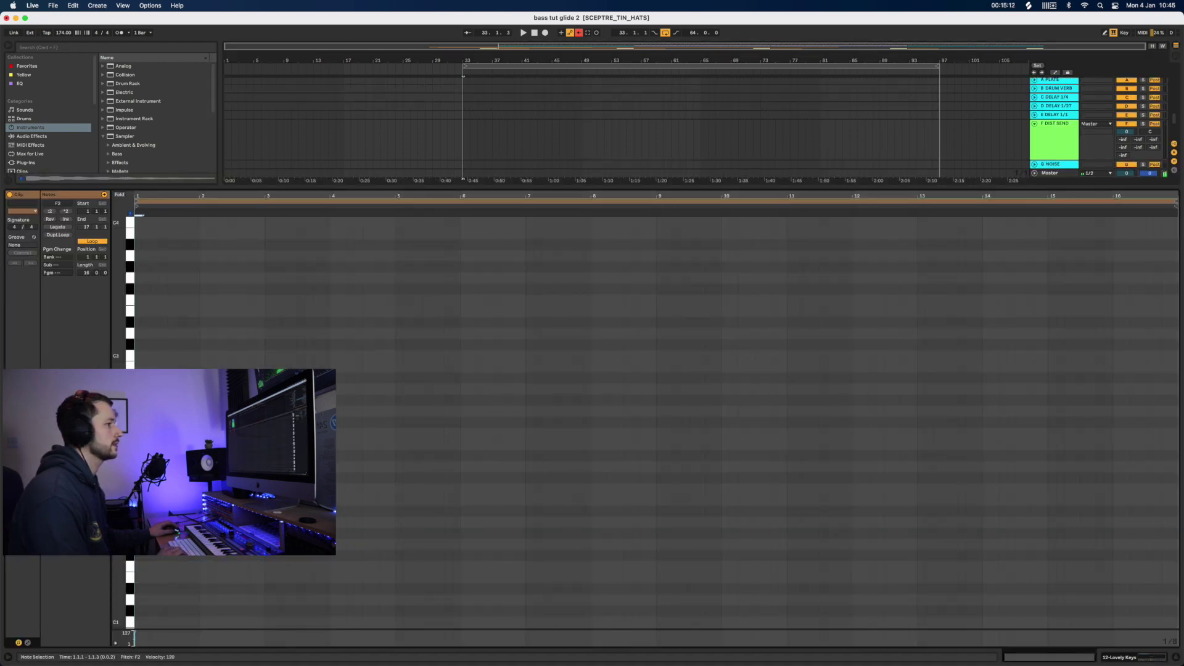
pyautogui.moveTo(142, 215); pyautogui.dragTo(266, 215)
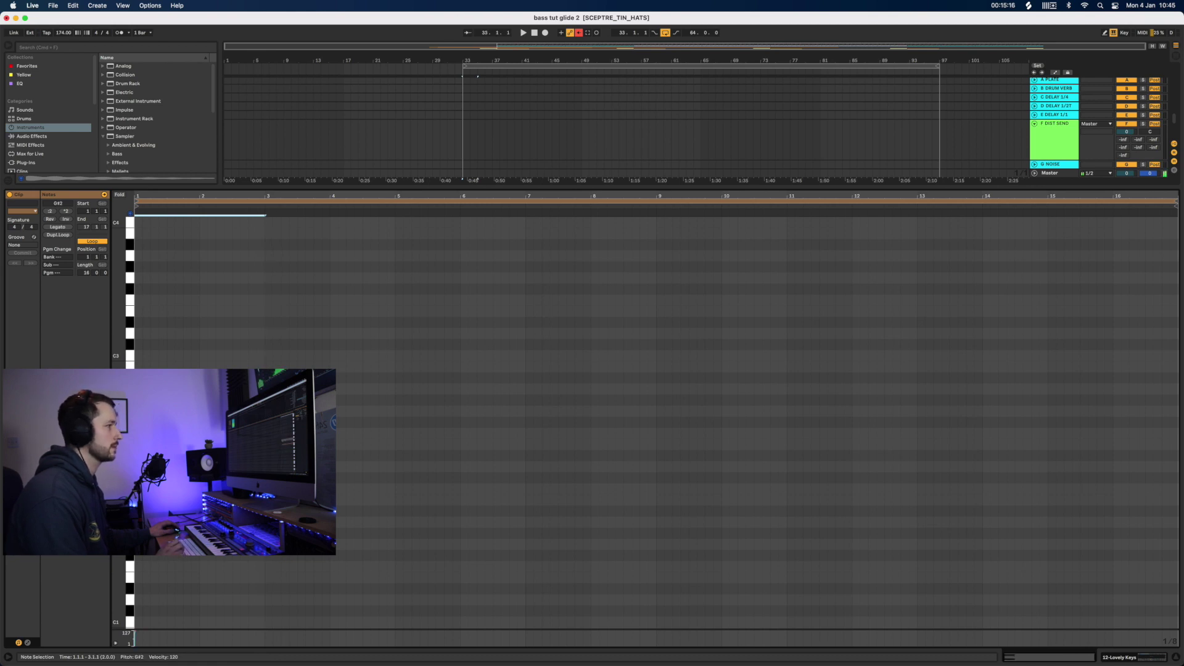
pyautogui.press('Up')
pyautogui.press('Up')
pyautogui.press('space')
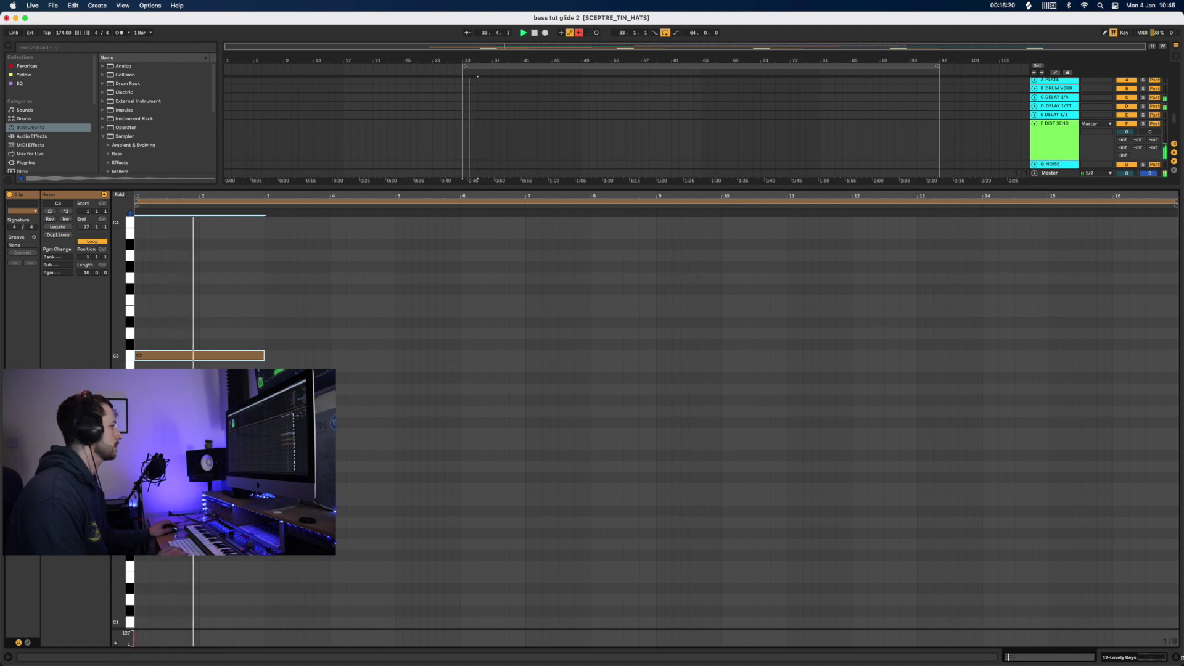
# Audition the arrangement from bar 33, then reopen the Lovely Keys clip's notes
pyautogui.press('super+alt+l')
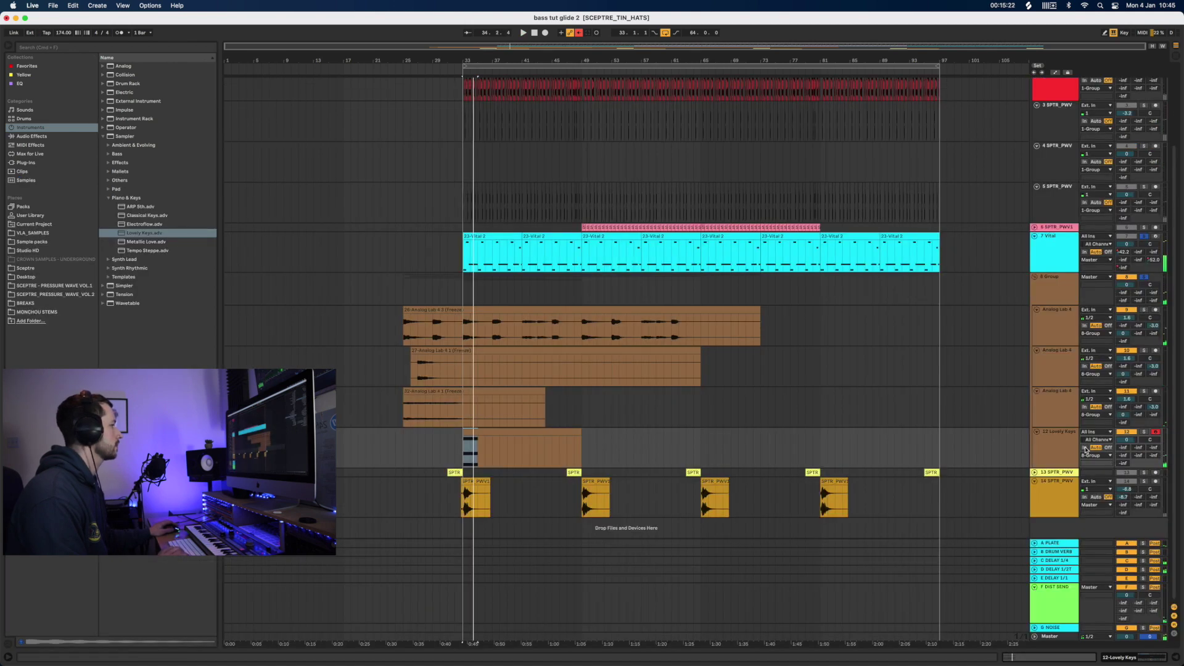
pyautogui.click(1055, 424)
pyautogui.press('space')
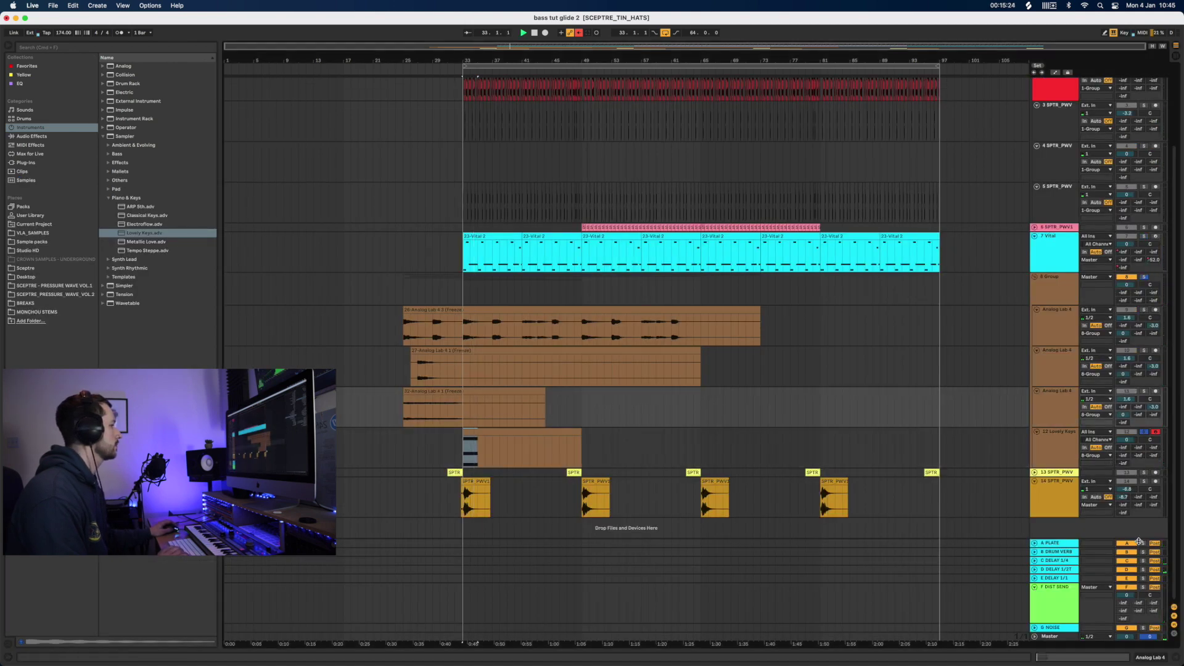
pyautogui.doubleClick(498, 433)
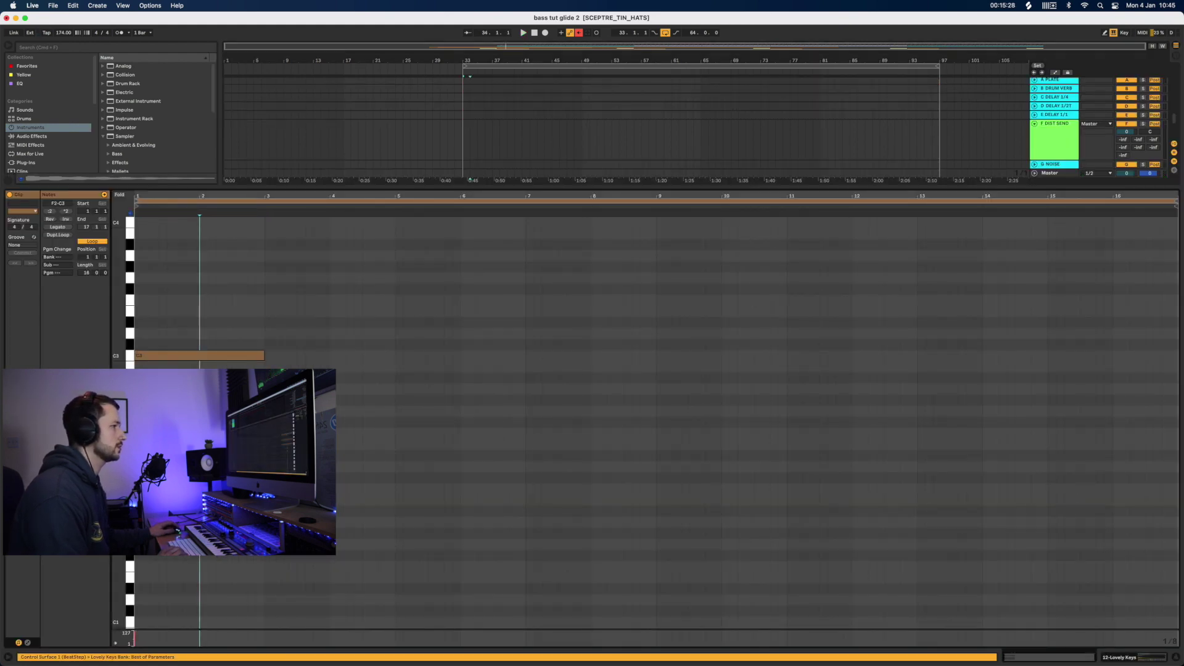
pyautogui.click(314, 213)
pyautogui.click(307, 278)
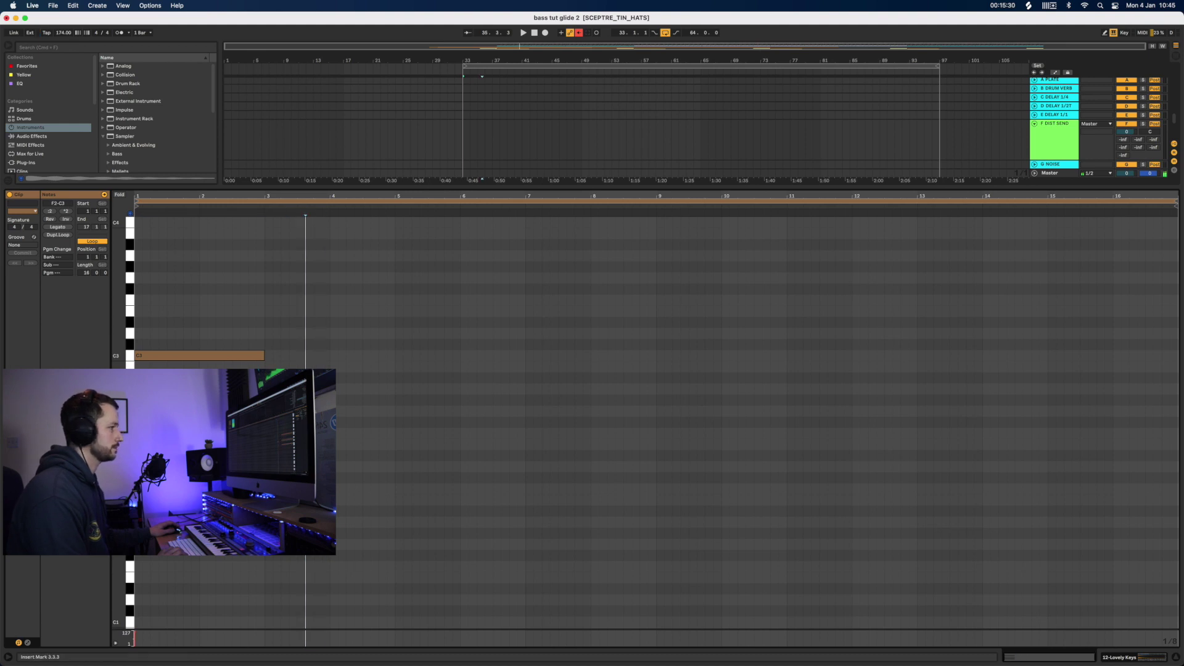
# Copy the C3 note upward to try chord tones, then delete the G#3, F3 and D#3 notes
pyautogui.click(192, 360)
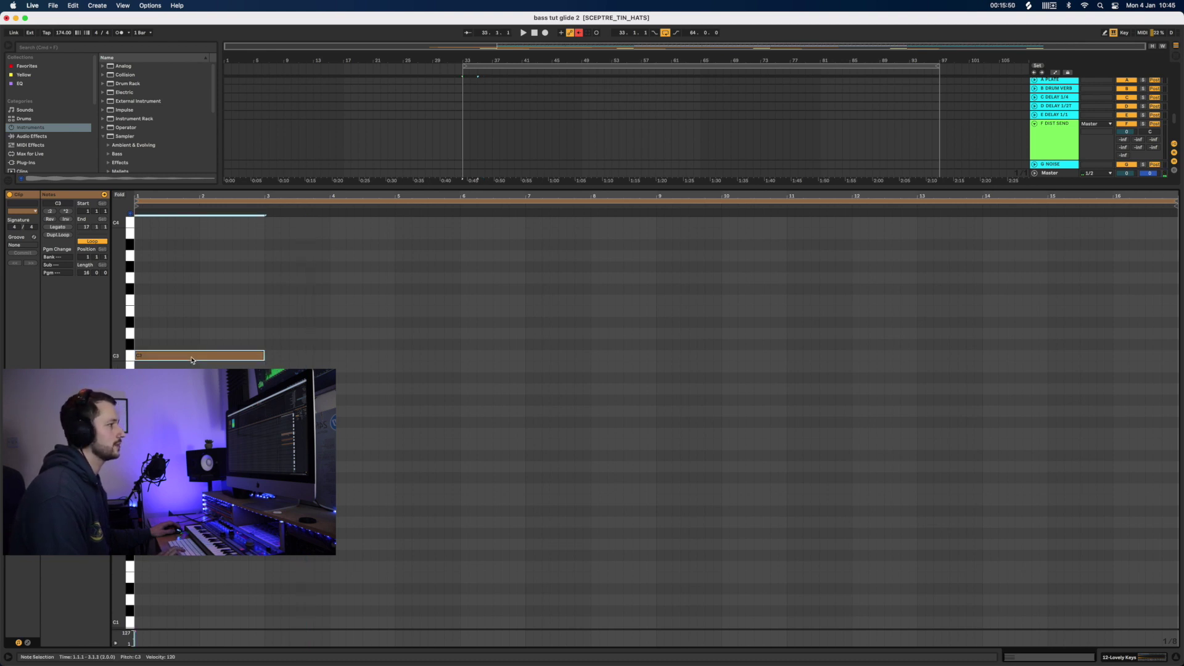
pyautogui.moveTo(192, 361); pyautogui.dragTo(192, 302)
pyautogui.press('space')
pyautogui.press('space')
pyautogui.press('space')
pyautogui.press('space')
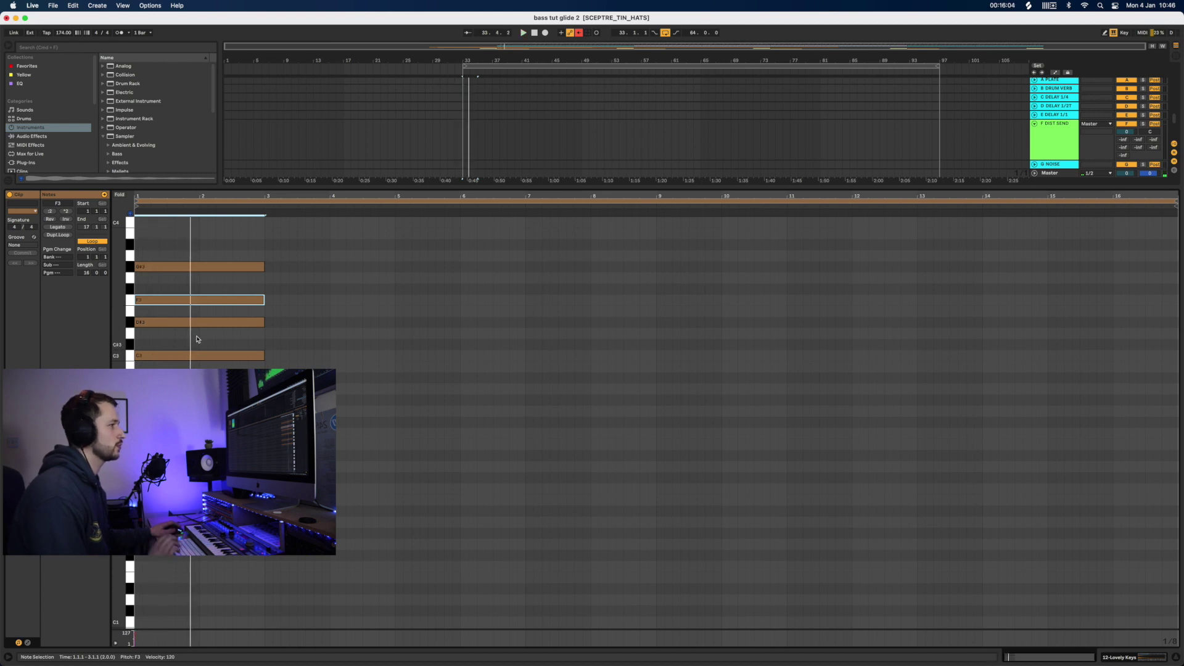
pyautogui.moveTo(188, 245); pyautogui.dragTo(200, 307)
pyautogui.press('Delete')
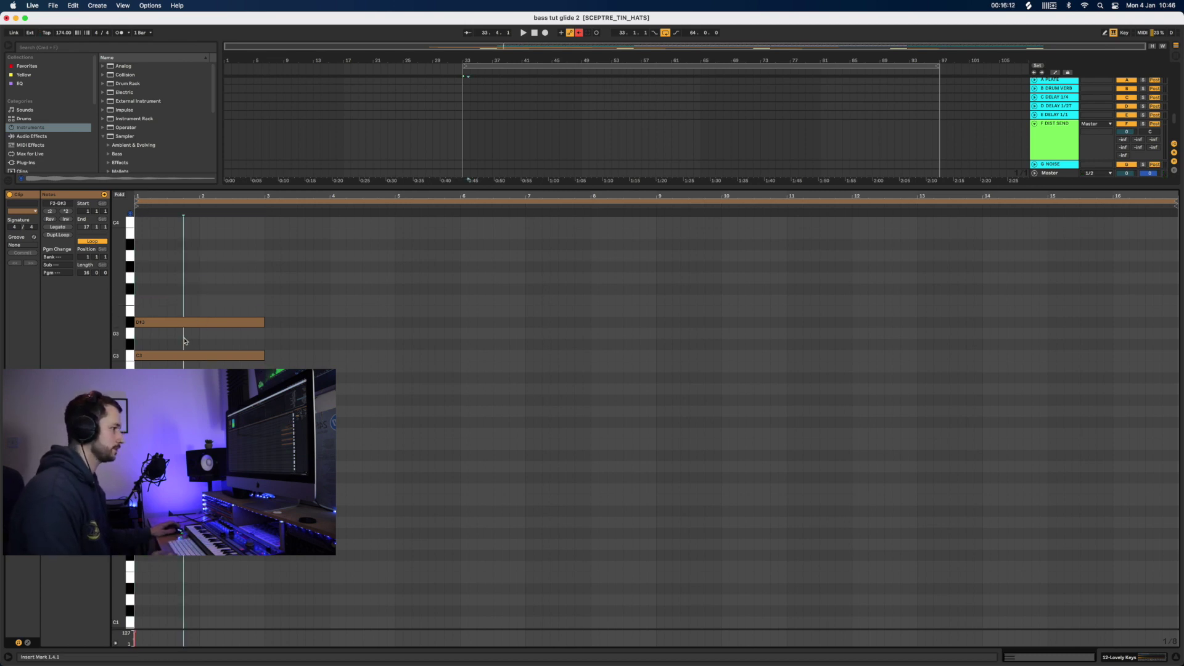
pyautogui.click(183, 322)
pyautogui.press('Delete')
pyautogui.click(314, 284)
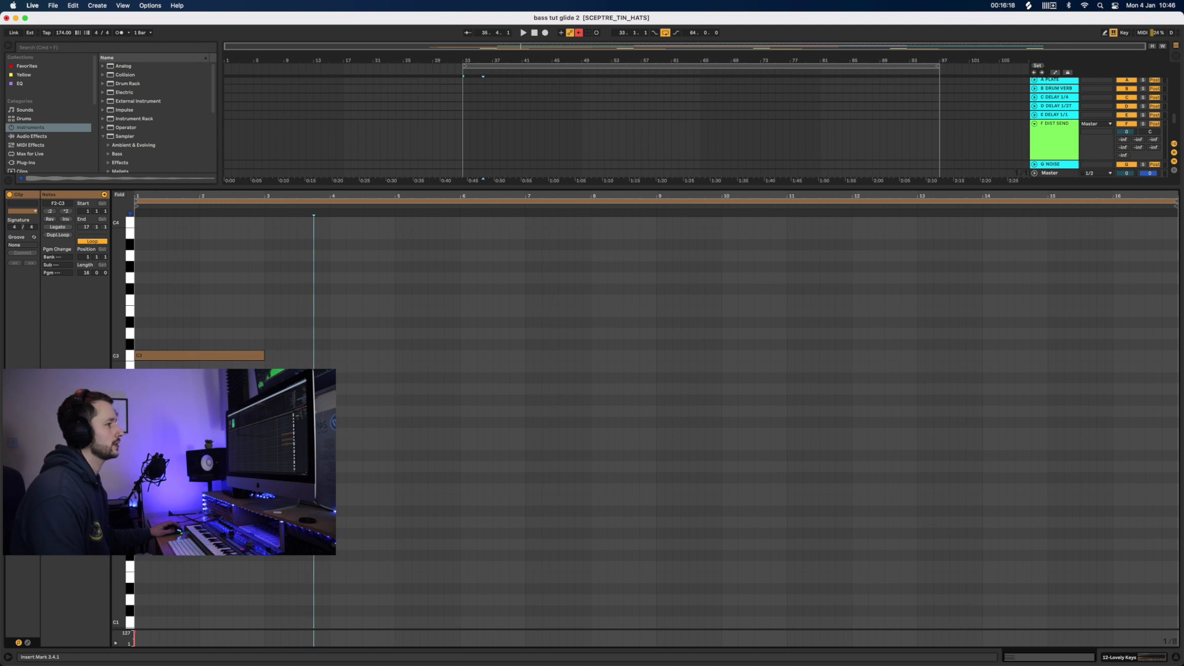
pyautogui.click(199, 283)
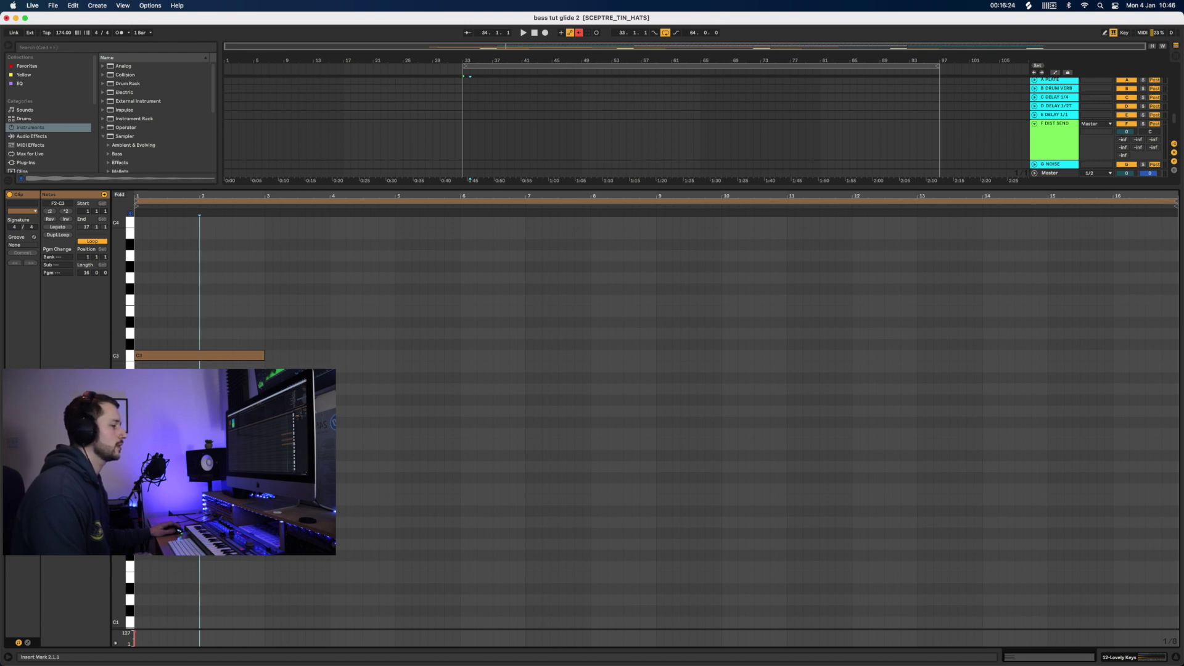
pyautogui.click(176, 284)
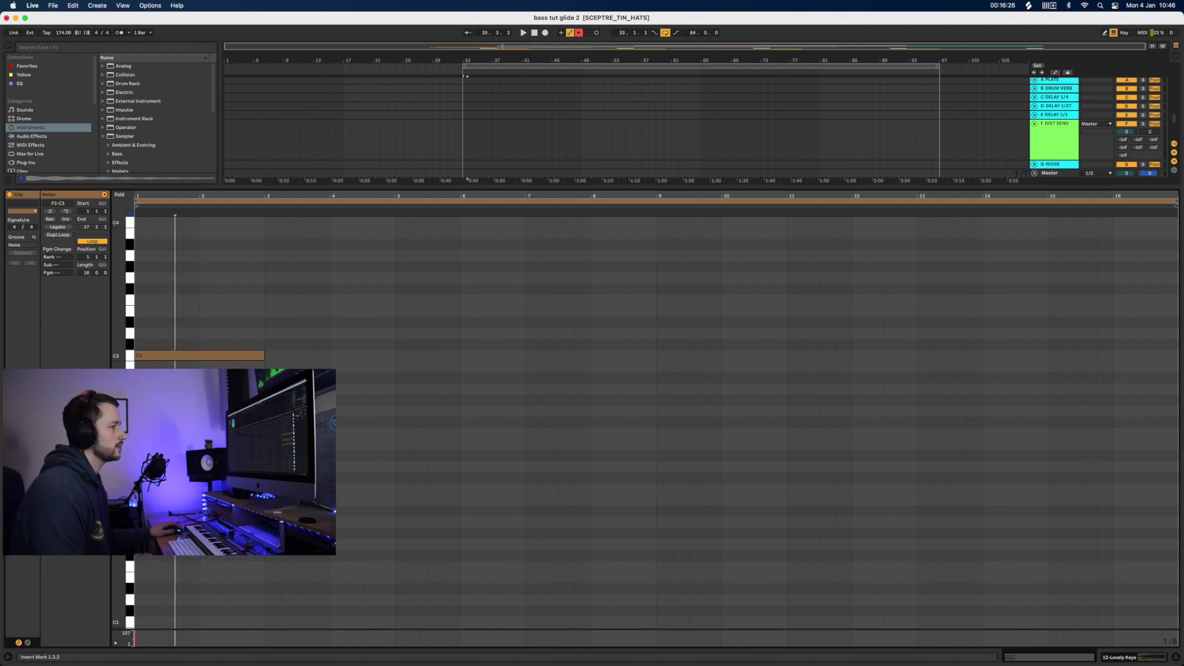
# Raise the F2 note to F3, then audition the G# note and settle it at G#2
pyautogui.click(197, 433)
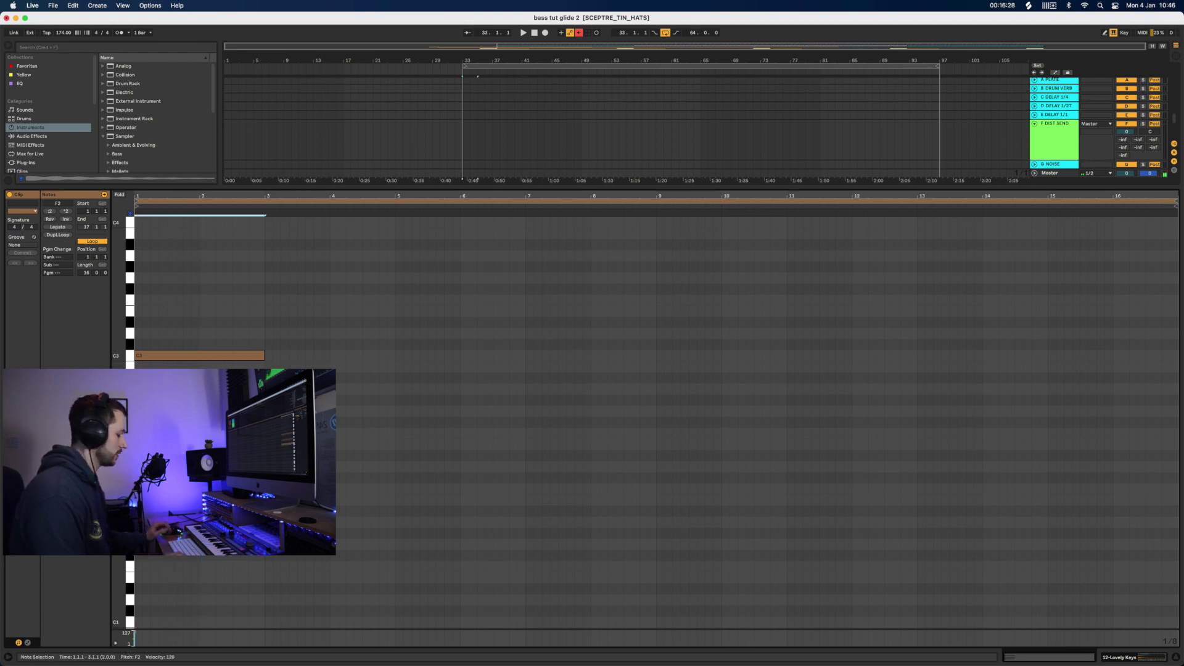
pyautogui.hotkey('shift', 'Up')
pyautogui.press('space')
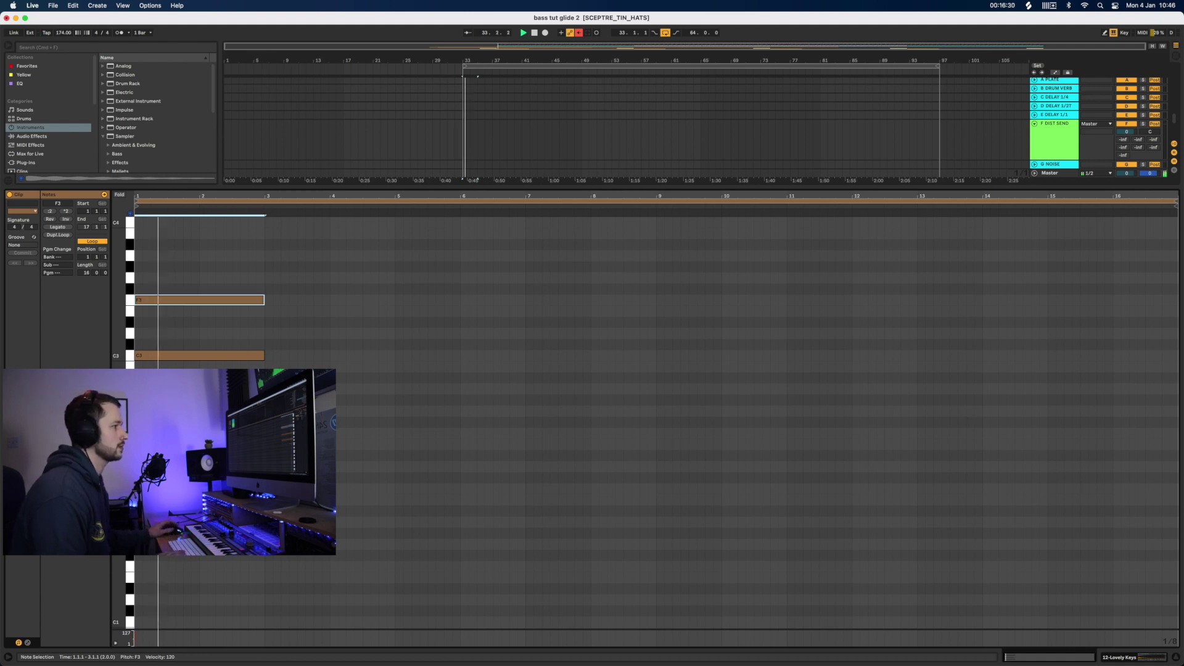
pyautogui.press('super+c')
pyautogui.press('Down')
pyautogui.press('Down')
pyautogui.press('Down')
pyautogui.press('Down')
pyautogui.press('Down')
pyautogui.press('Down')
pyautogui.press('Down')
pyautogui.press('Down')
pyautogui.press('Down')
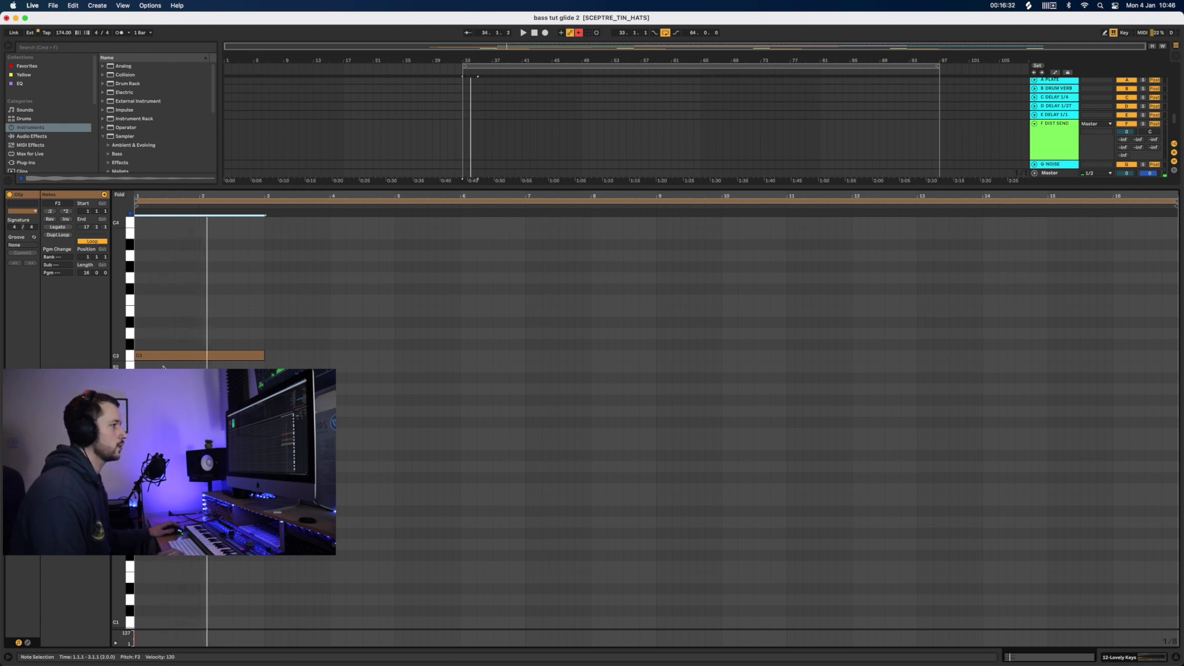
pyautogui.press('space')
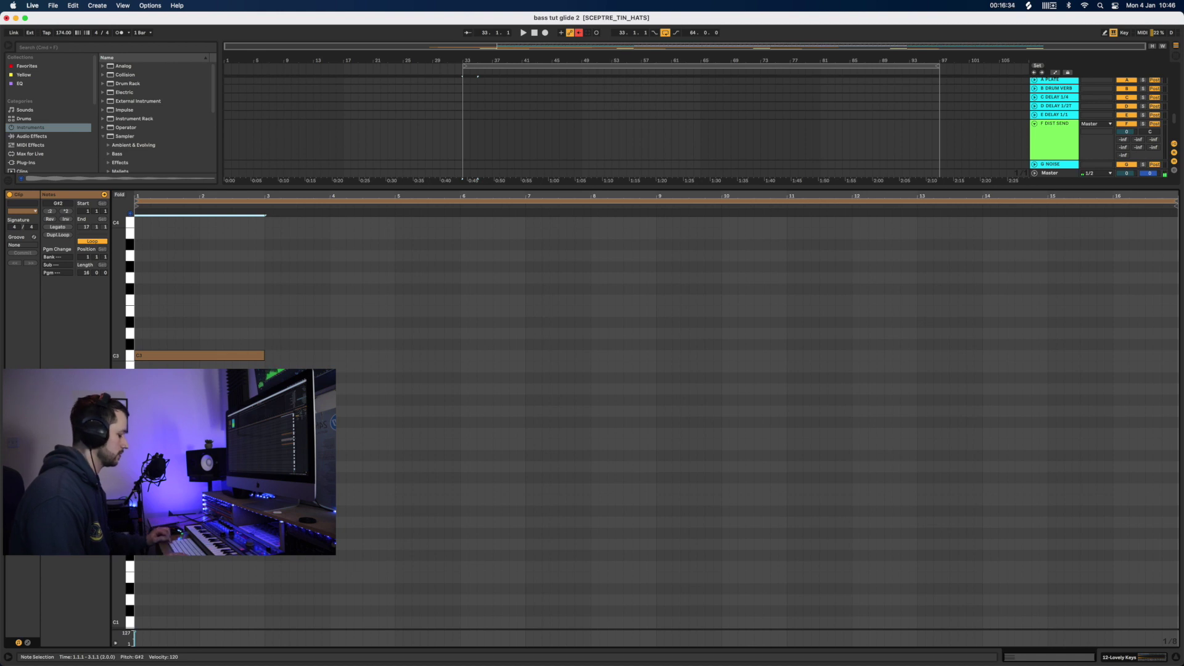
pyautogui.hotkey('shift', 'Up')
pyautogui.press('space')
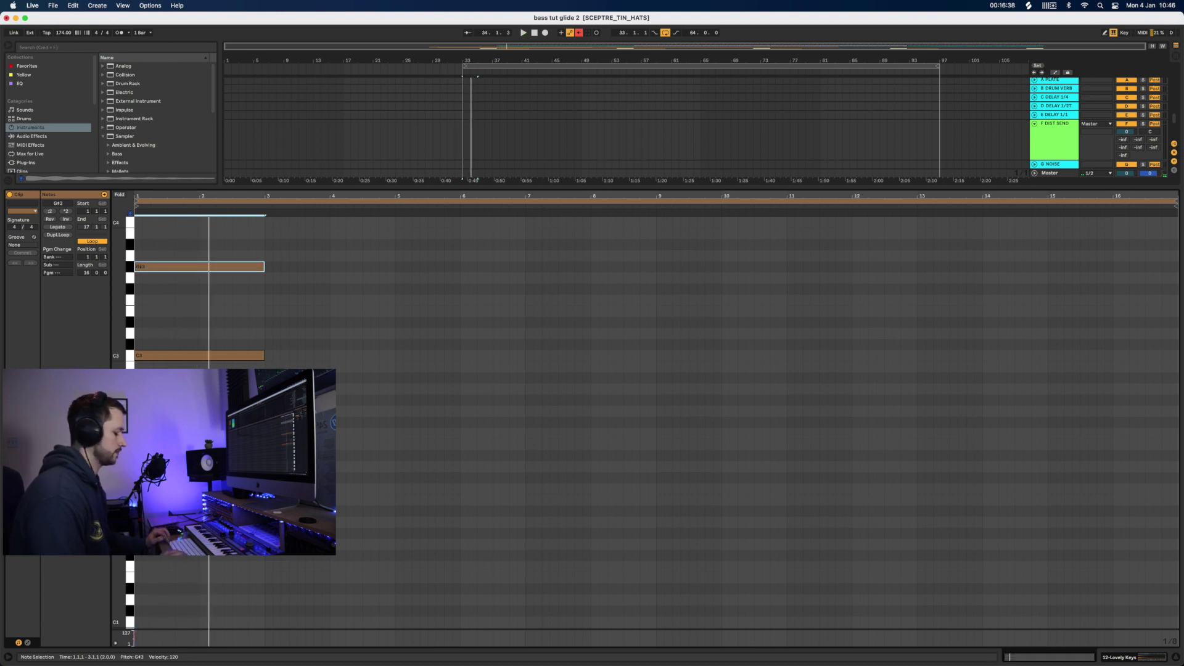
pyautogui.hotkey('shift', 'Down')
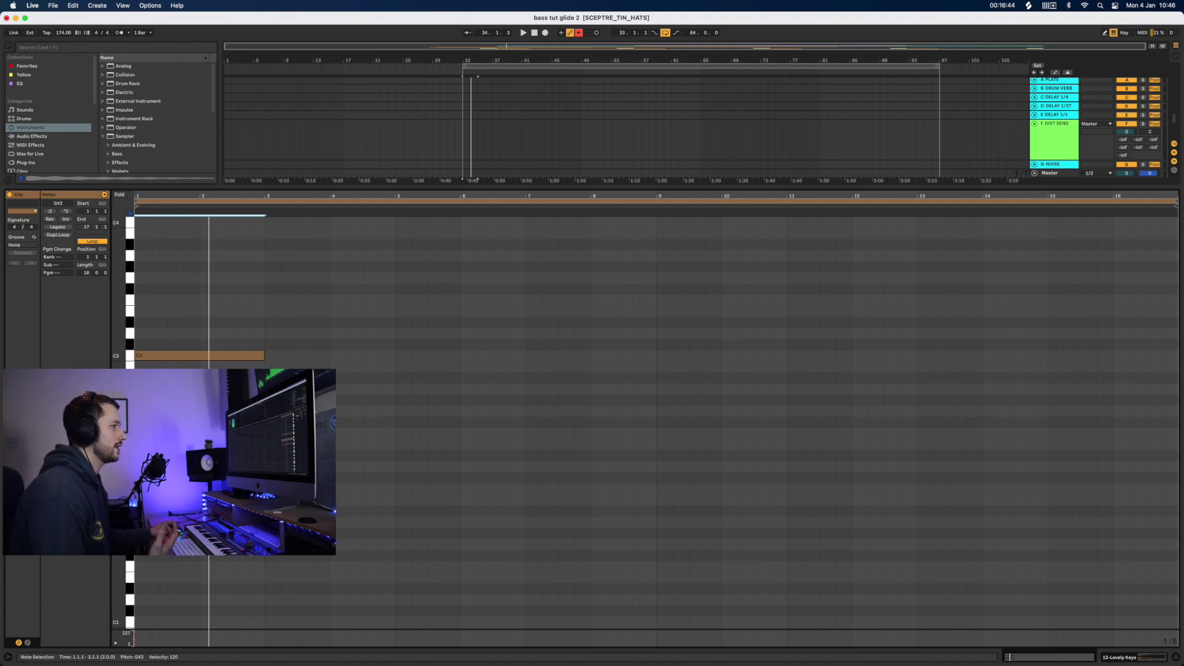
pyautogui.click(280, 277)
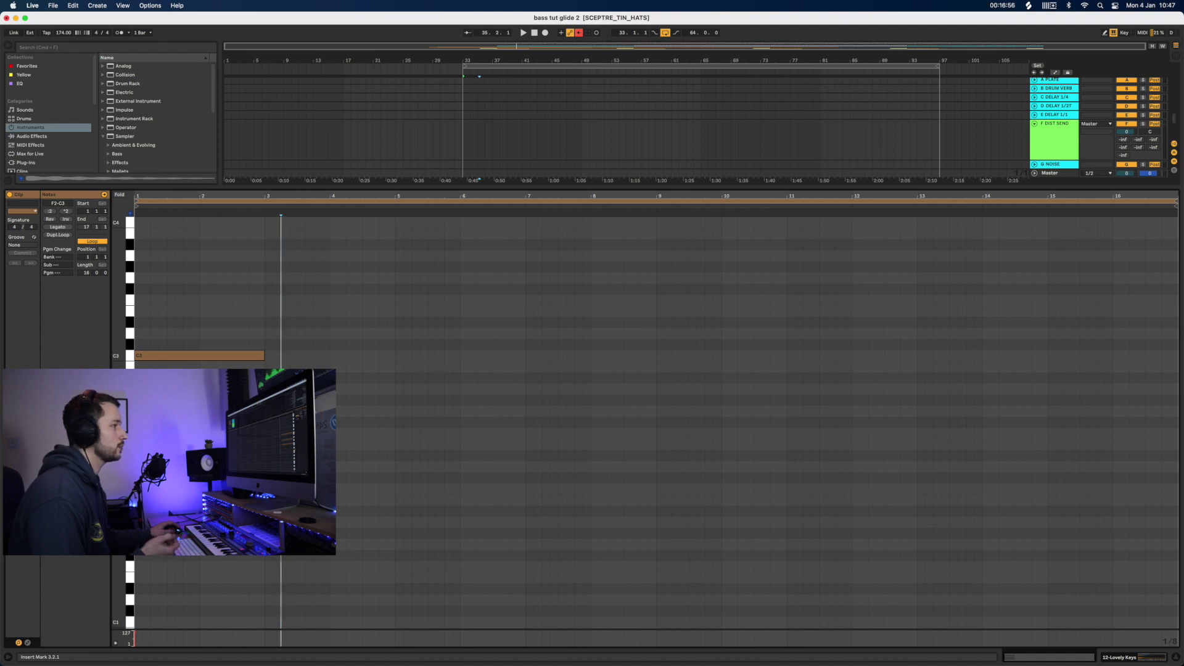
# Duplicate the first chord three times to fill bars 3–9
pyautogui.hotkey('shift', 'Left')
pyautogui.moveTo(278, 373); pyautogui.dragTo(150, 329)
pyautogui.press('super+d')
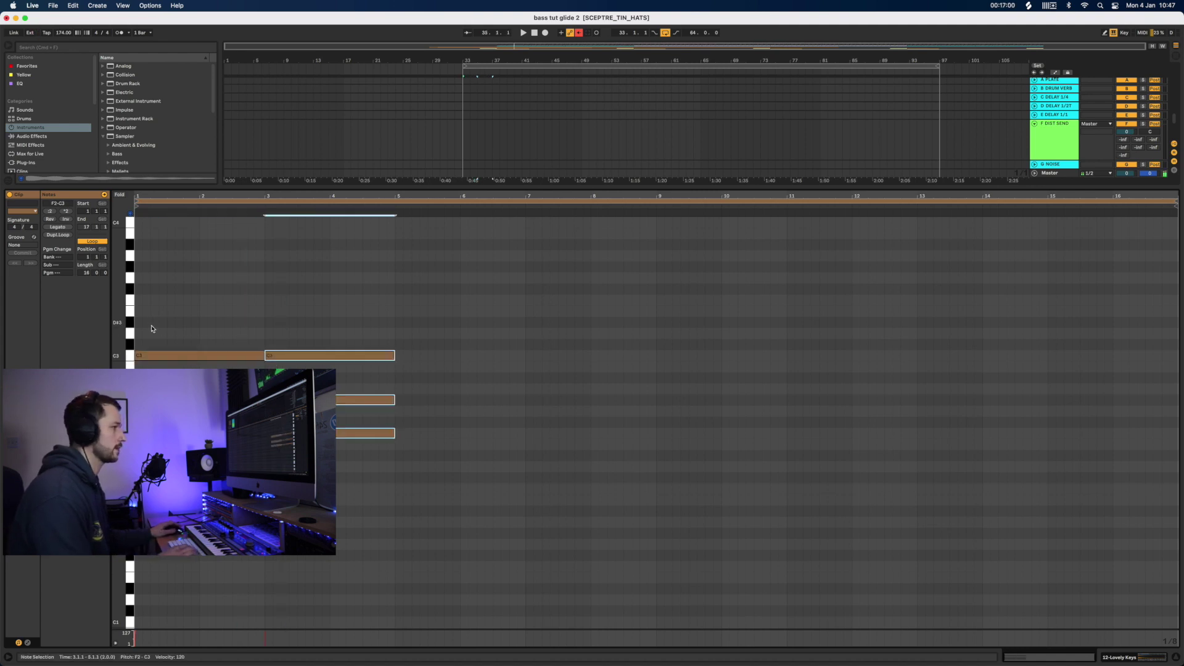
pyautogui.press('super+d')
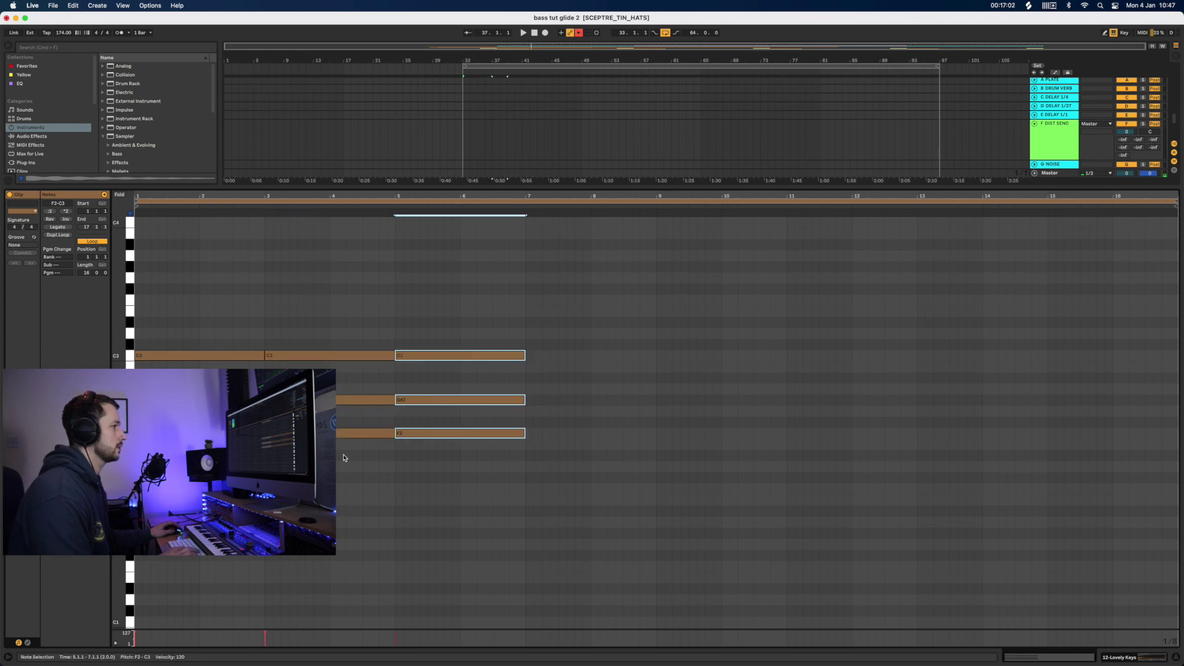
pyautogui.press('super+d')
# Invert the copies: F2 up to F3, G#2 up to G#3, and C3 down to C2
pyautogui.click(321, 399)
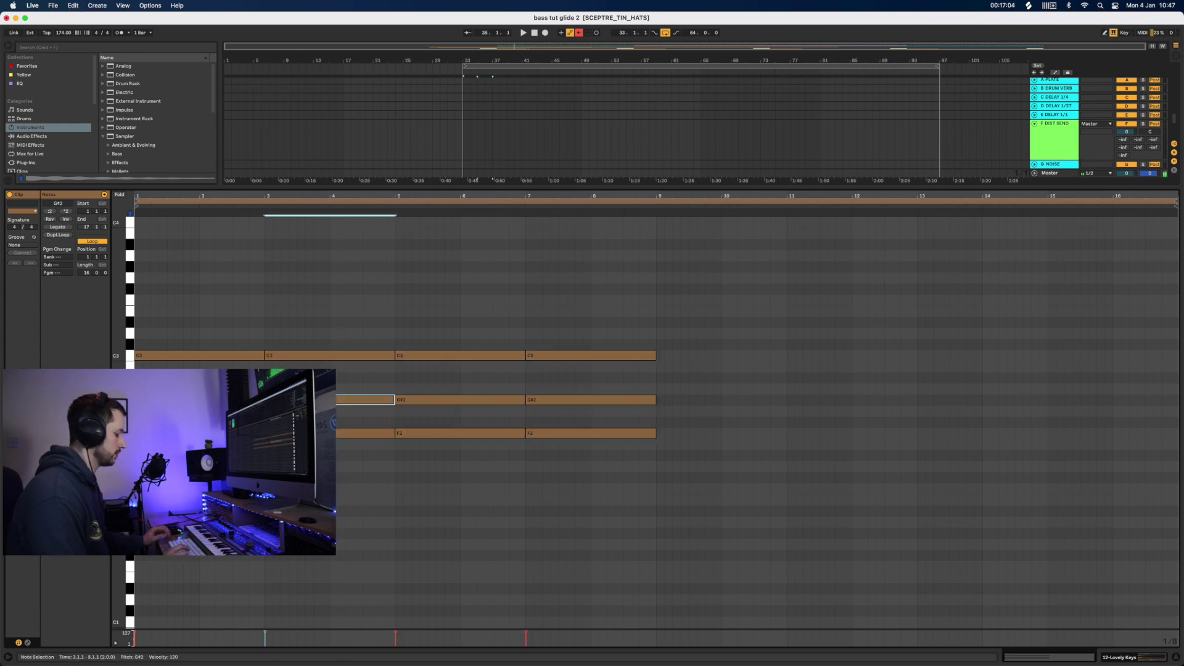
pyautogui.click(368, 436)
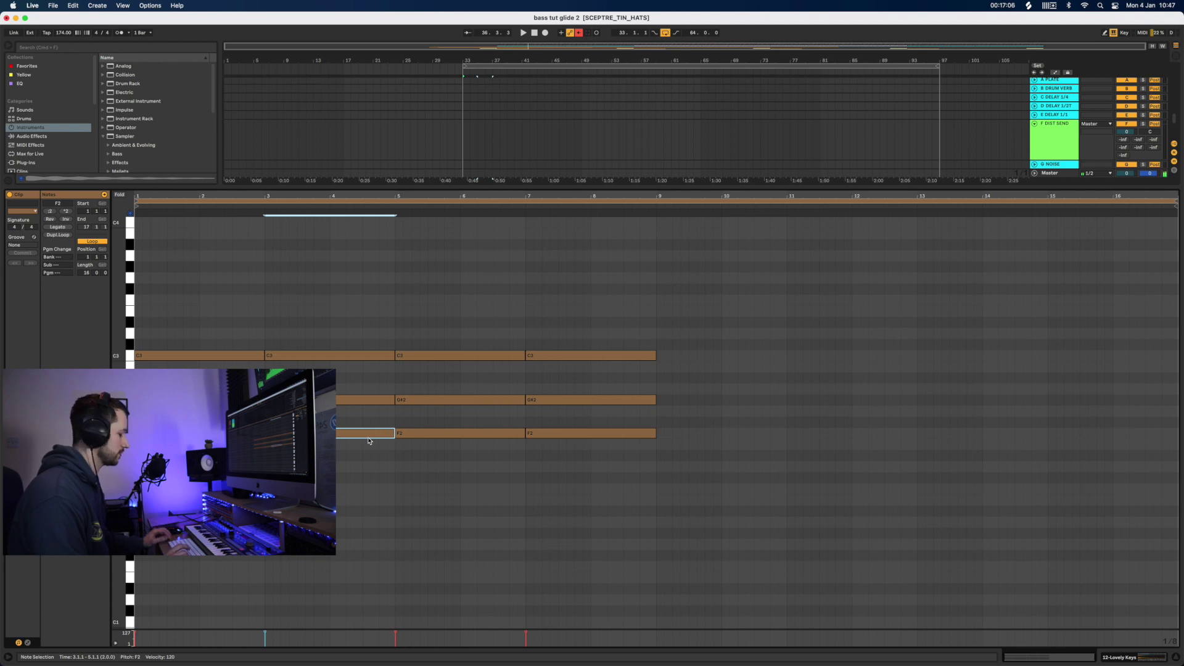
pyautogui.hotkey('shift', 'Up')
pyautogui.click(440, 401)
pyautogui.hotkey('shift', 'Up')
pyautogui.click(562, 401)
pyautogui.click(602, 357)
pyautogui.hotkey('shift', 'Down')
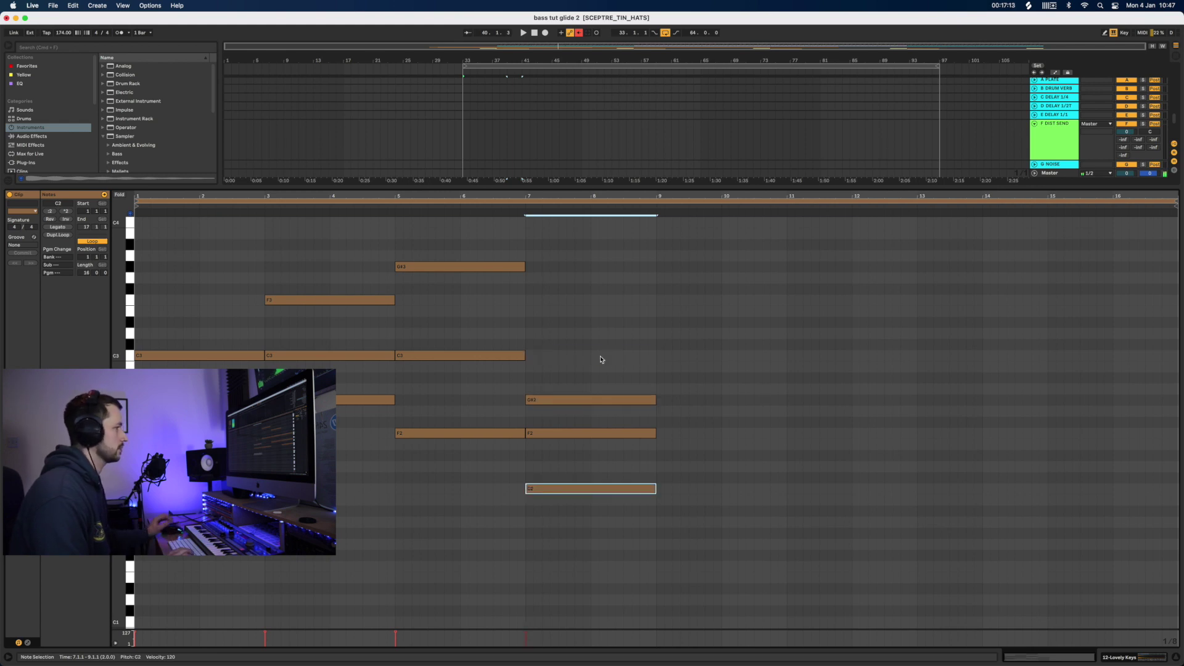
pyautogui.click(410, 541)
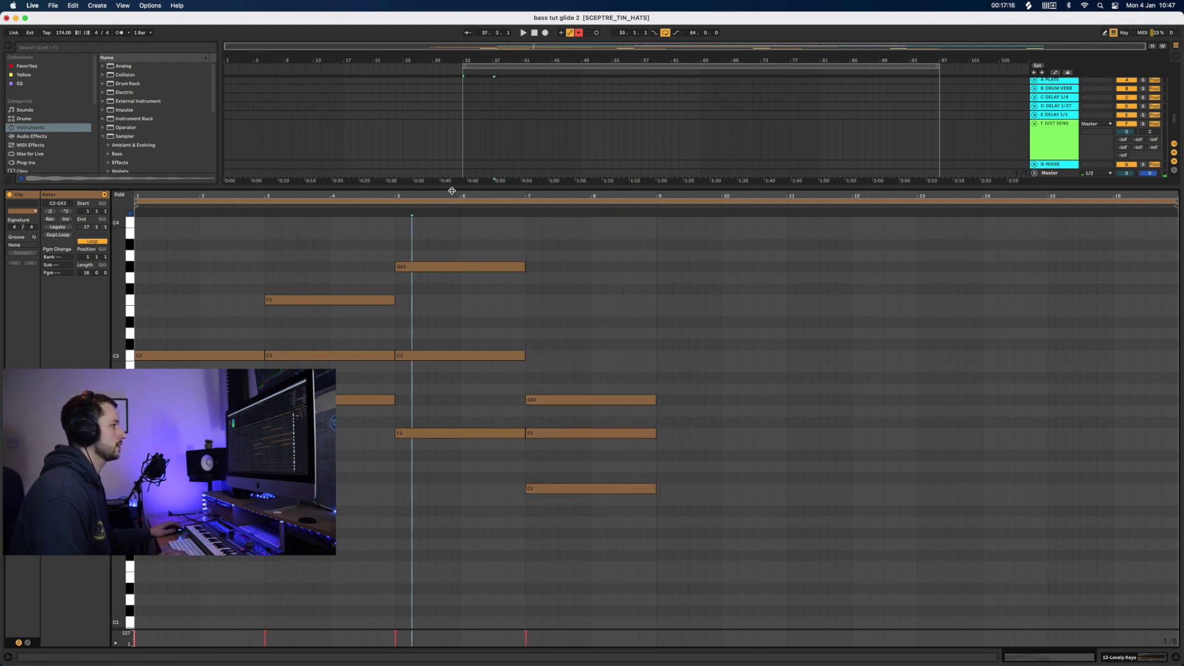
pyautogui.moveTo(460, 189); pyautogui.dragTo(464, 227)
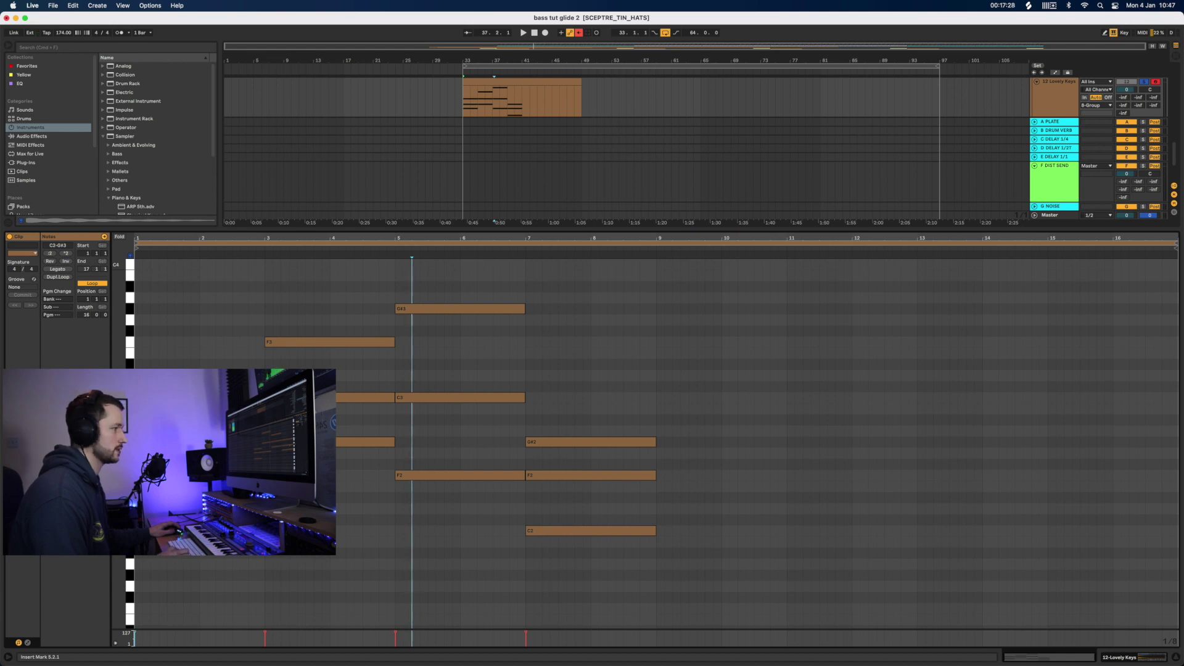
# Draw a D#3 note across bars 1–3 and copy the F3 note into bars 5–7
pyautogui.moveTo(135, 257); pyautogui.dragTo(266, 258)
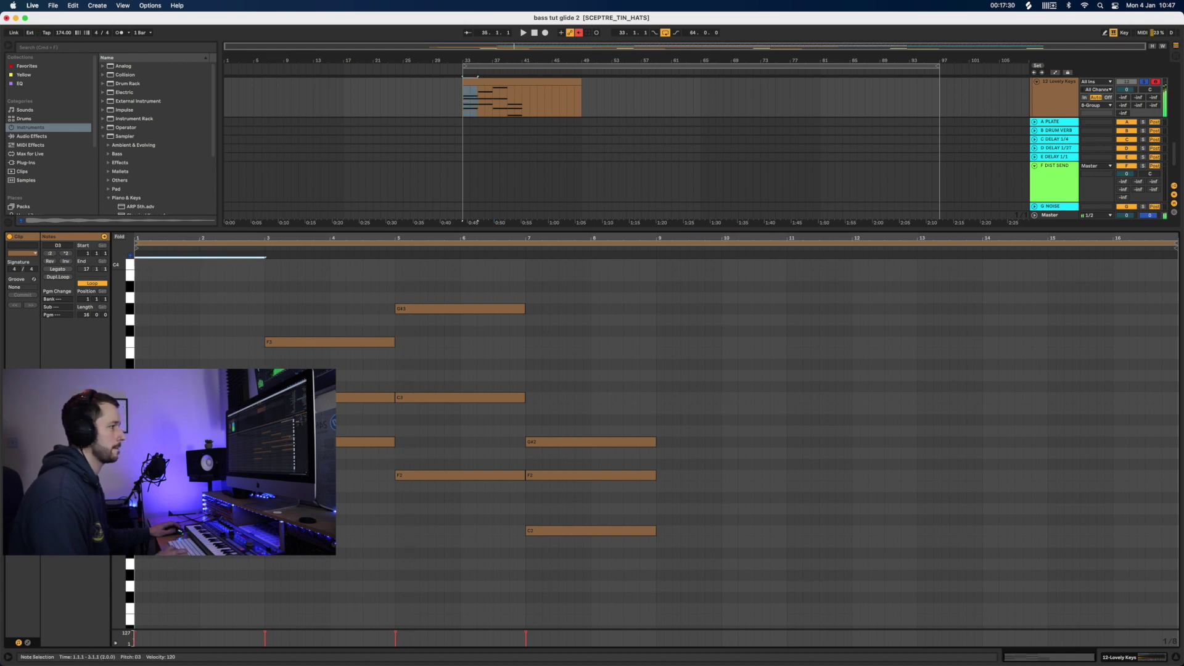
pyautogui.doubleClick(170, 364)
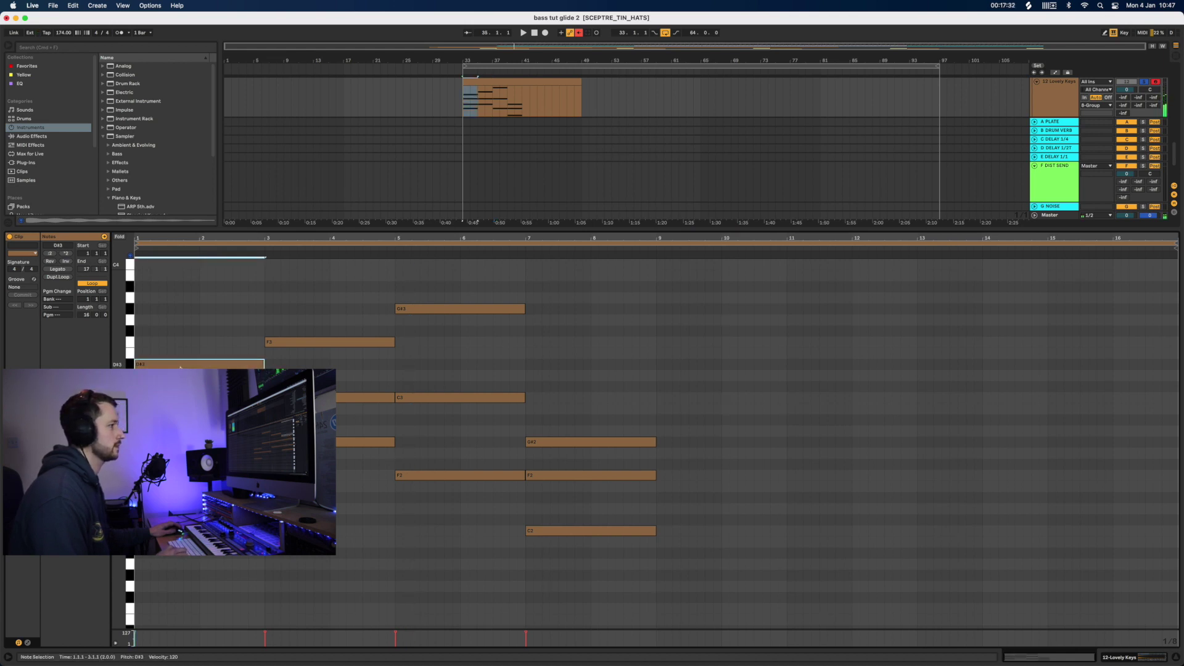
pyautogui.moveTo(186, 366); pyautogui.dragTo(449, 349)
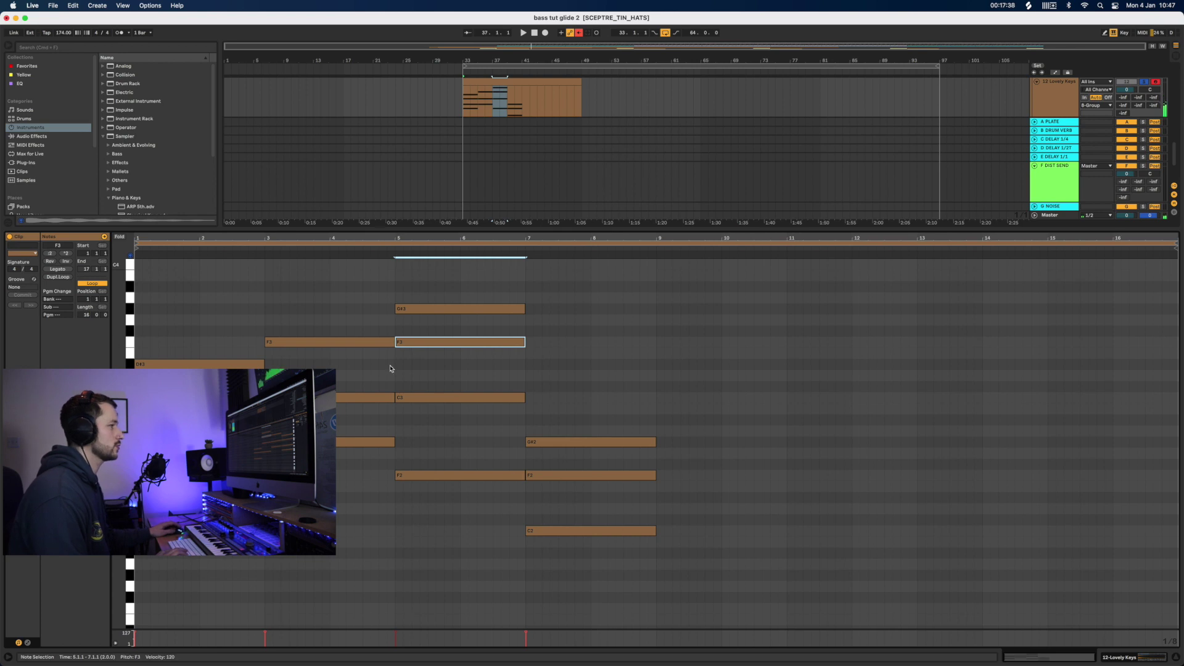
pyautogui.click(459, 107)
pyautogui.click(465, 111)
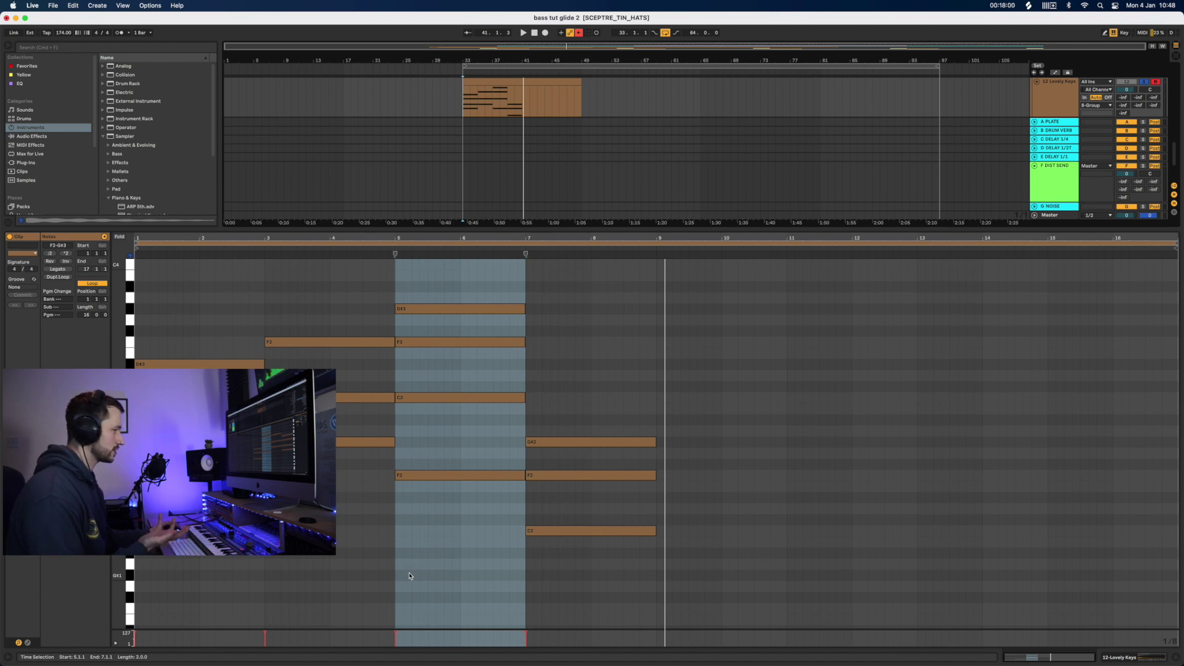
# Hide the clip editor and select the Lovely Keys clip spanning bars 33–49
pyautogui.click(1176, 660)
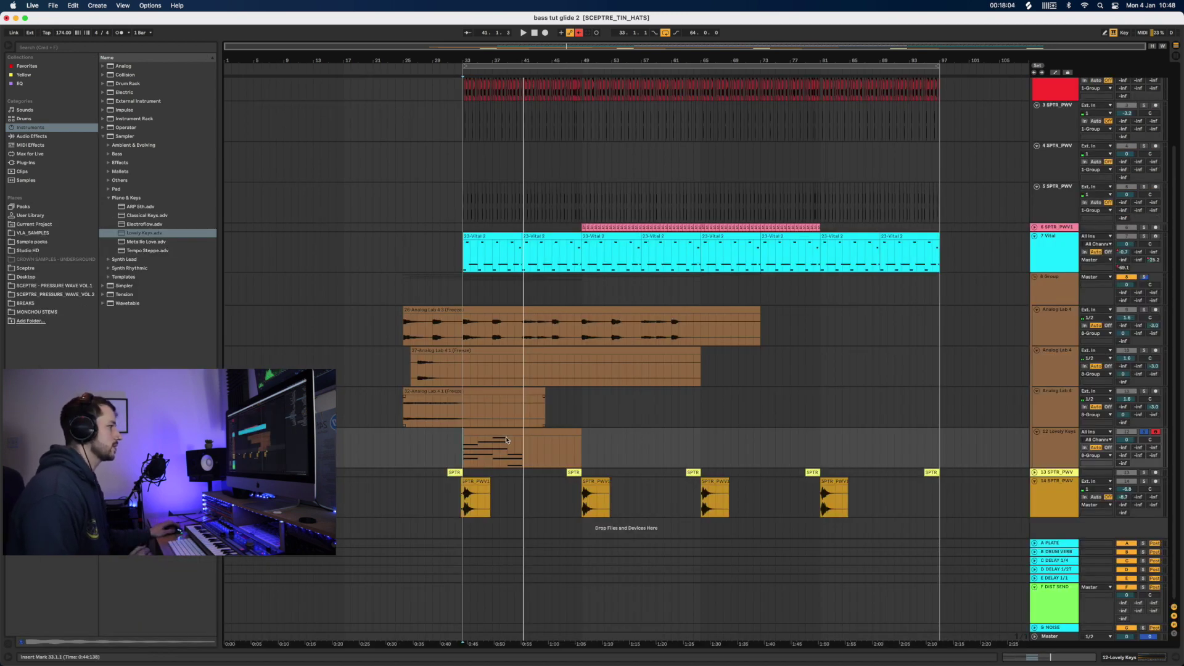
pyautogui.click(509, 431)
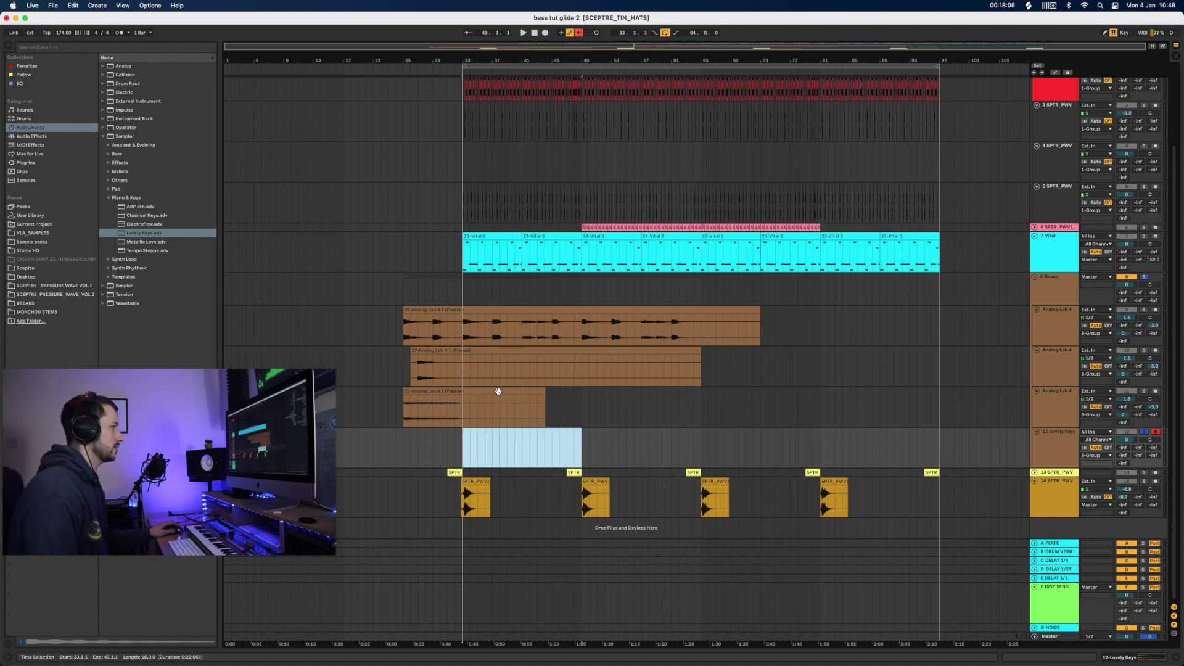
pyautogui.scroll(5, 493, 57)
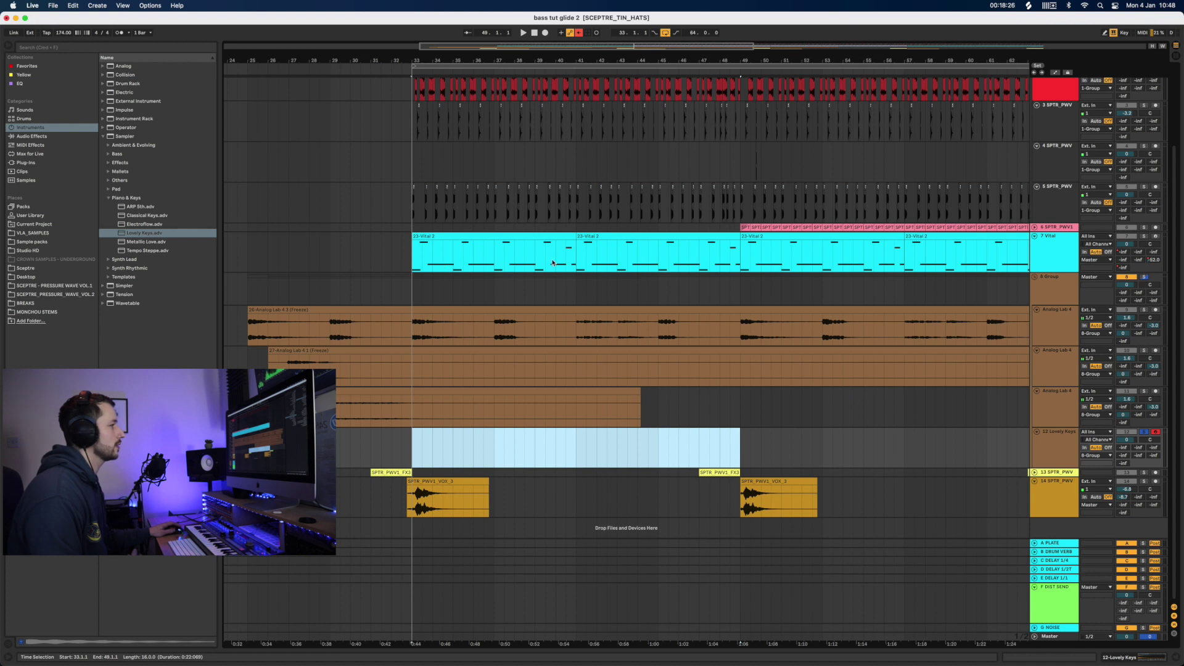
# Play the arrangement from bar 33 and unsolo the Lovely Keys track
pyautogui.click(1112, 341)
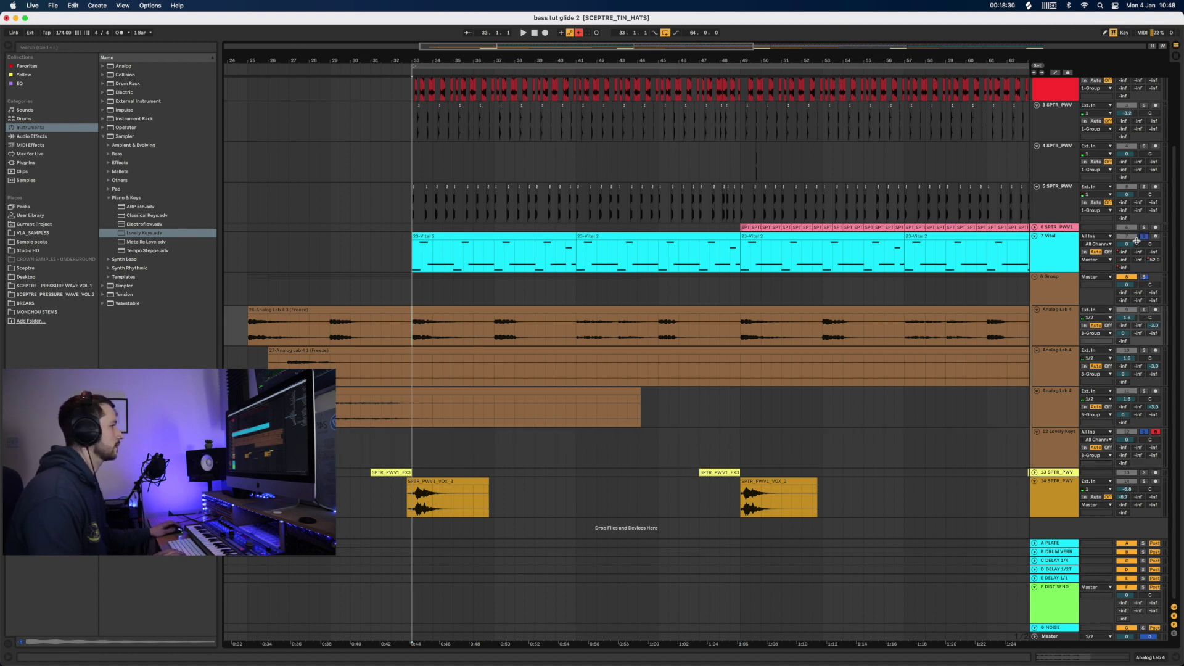
pyautogui.press('space')
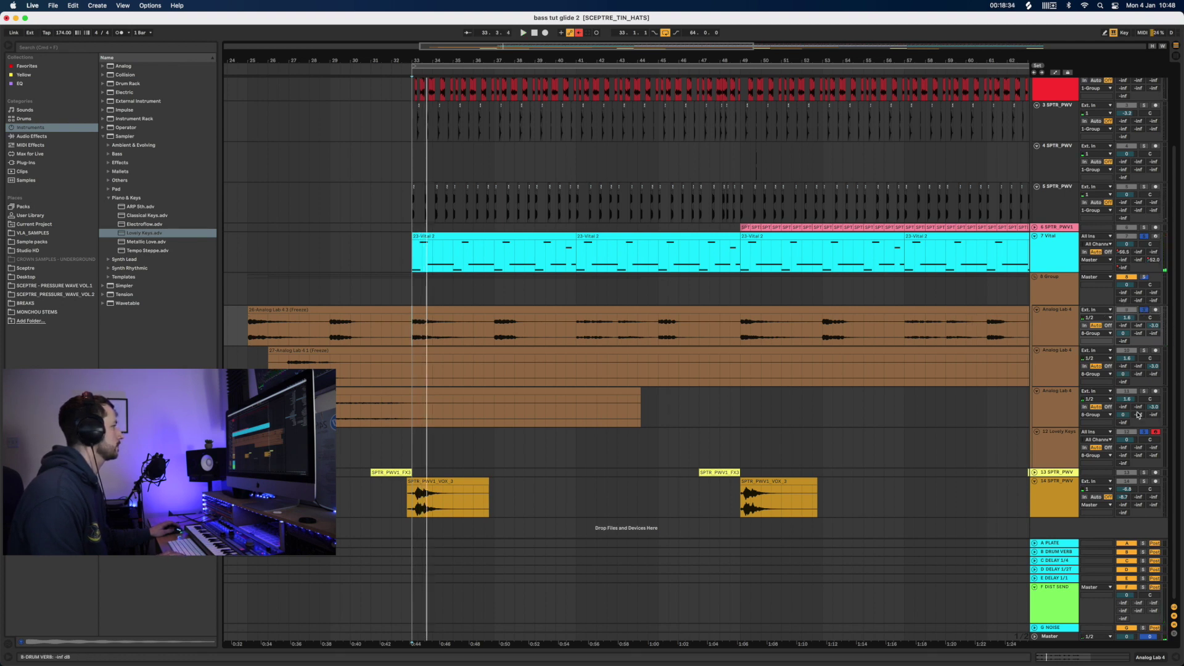
pyautogui.click(1144, 432)
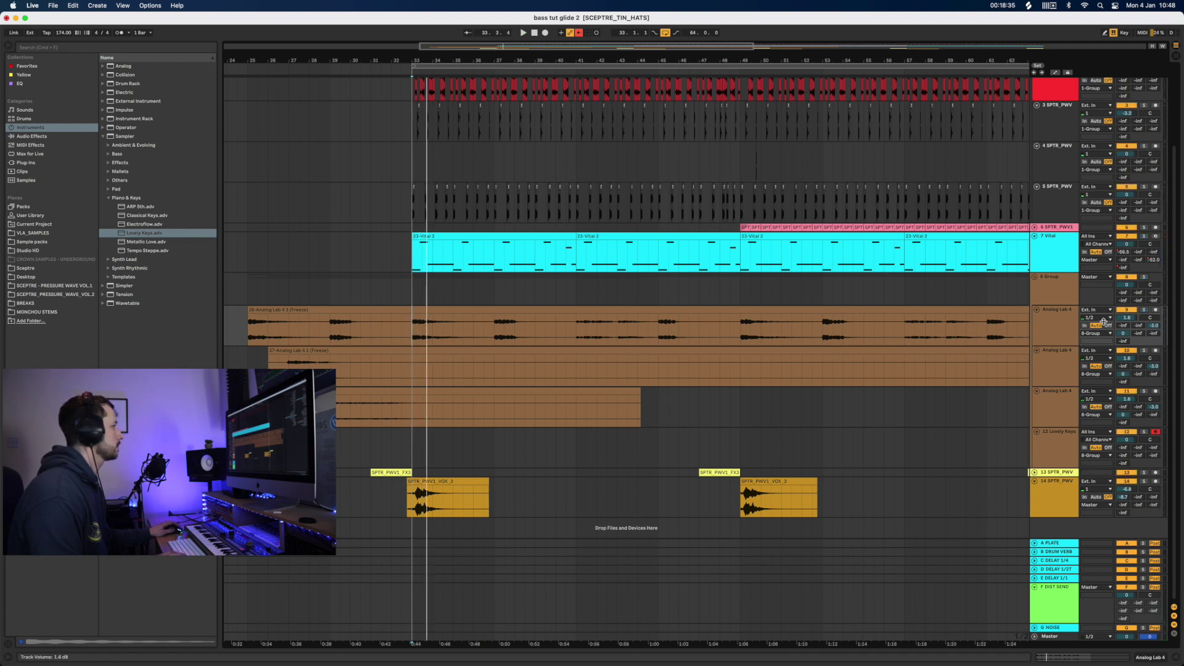
# Solo the 8 Group and replay from bar 33, jumping ahead to bar 36
pyautogui.click(1144, 277)
pyautogui.press('space')
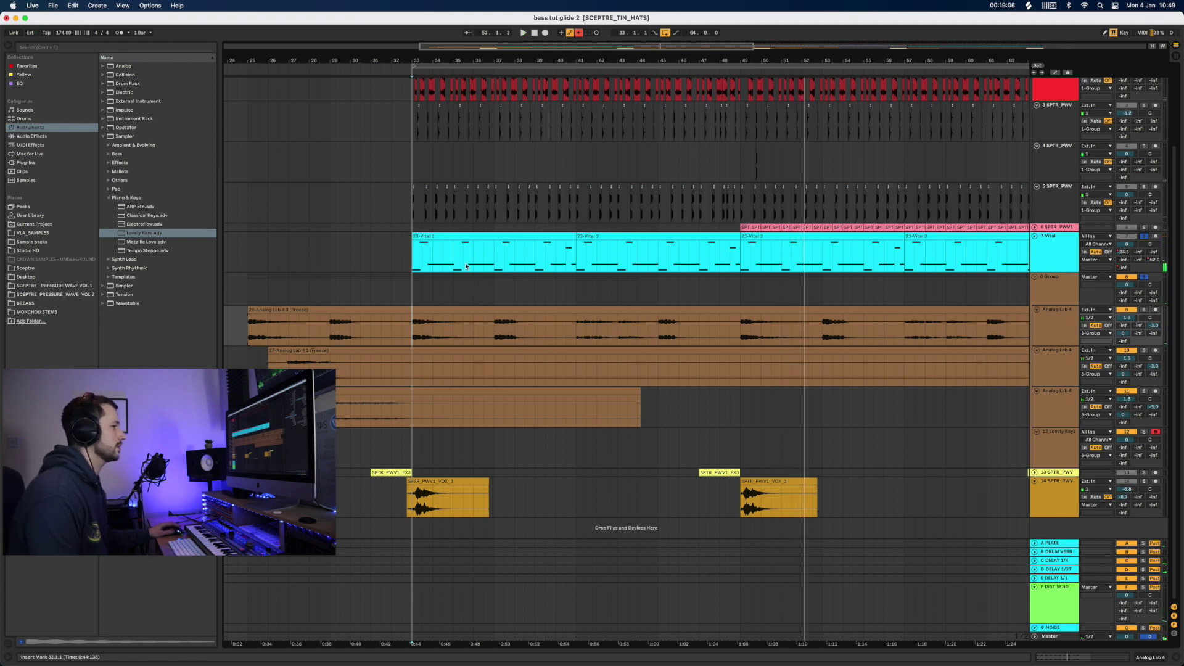
pyautogui.click(474, 289)
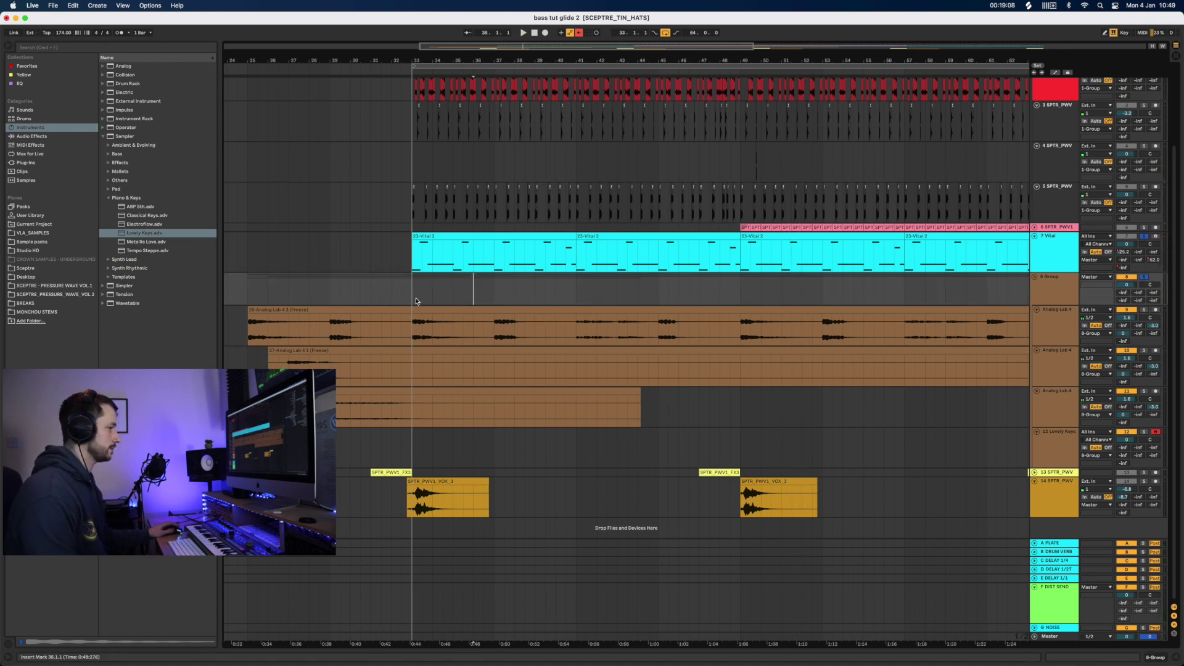
# Unsolo the 8 Group, set the position to bar 41, and fold the 8 Group and 7 Vital tracks
pyautogui.click(1144, 277)
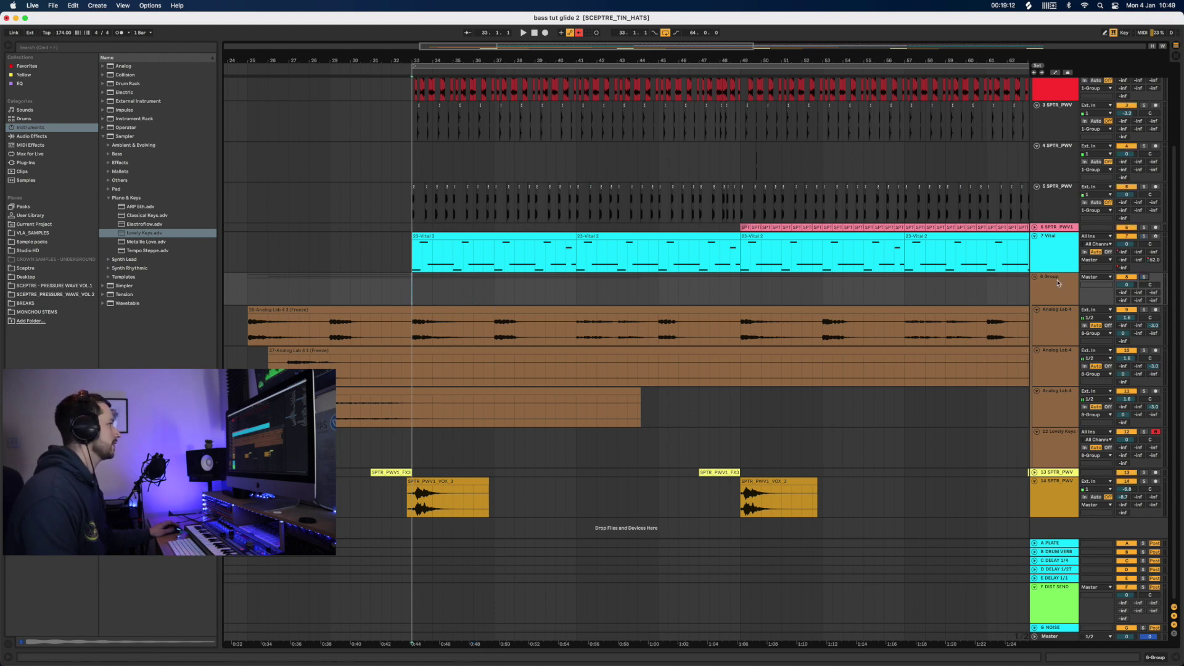
pyautogui.click(1035, 278)
pyautogui.click(1052, 348)
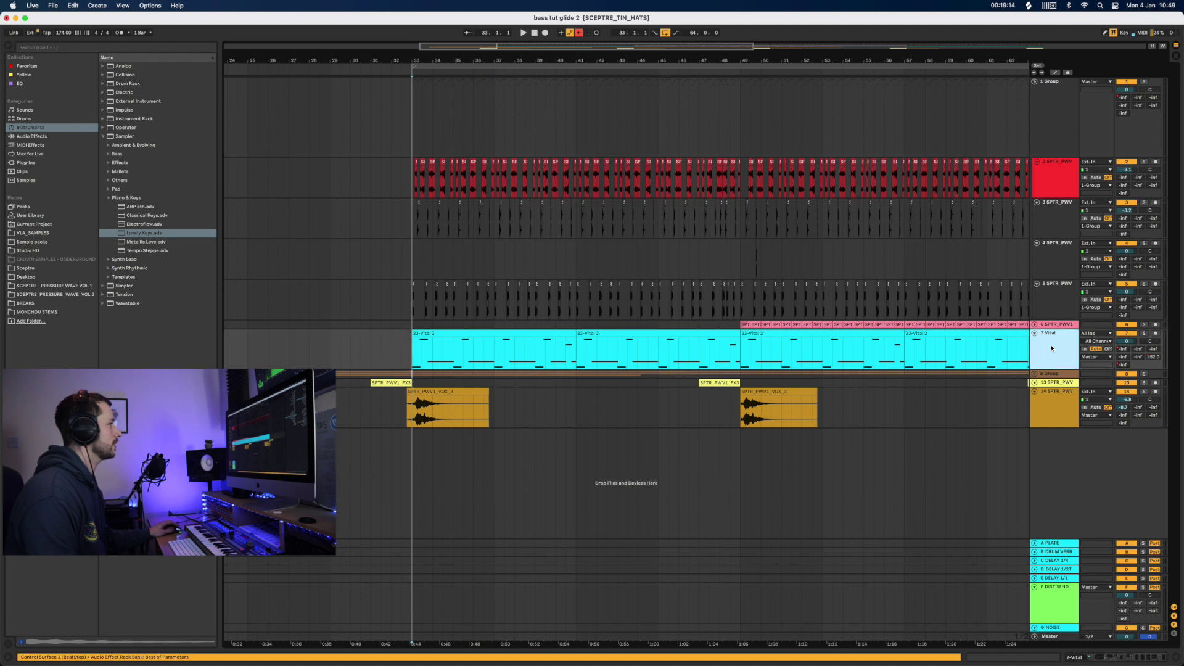
pyautogui.click(1035, 374)
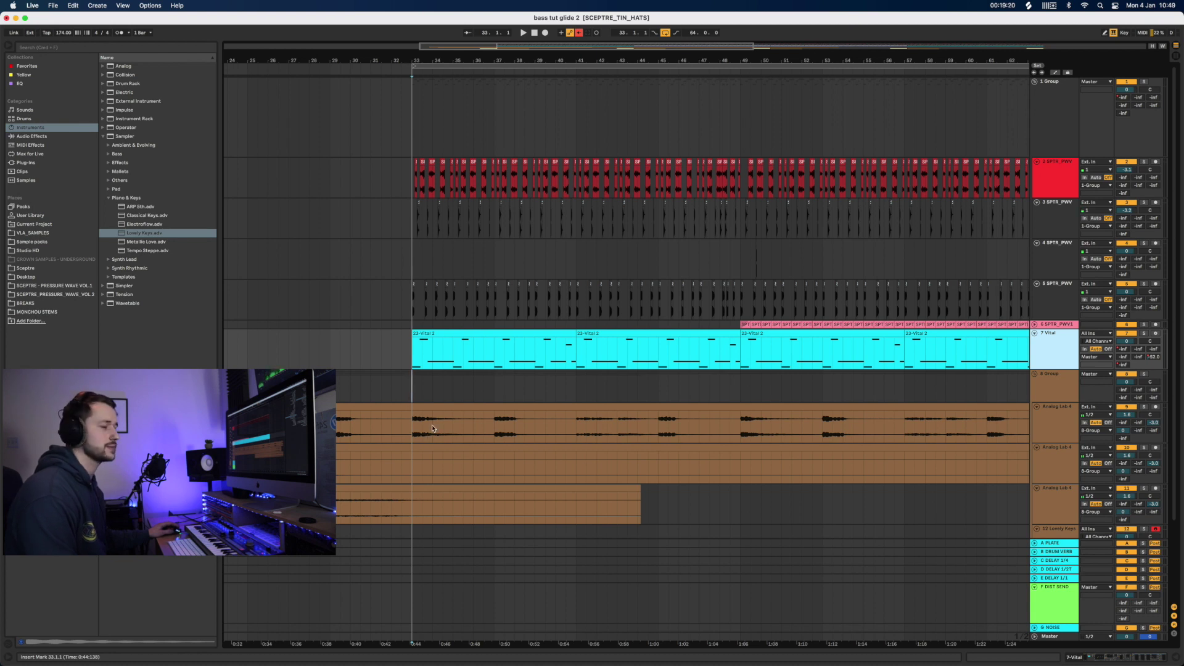
pyautogui.click(574, 401)
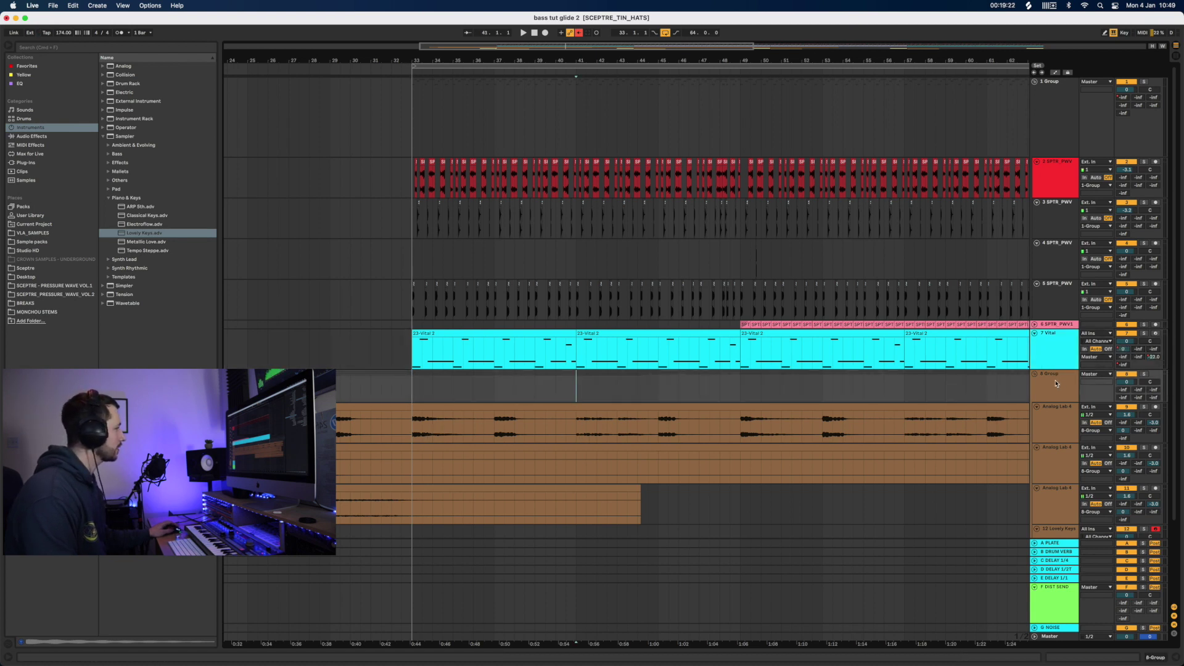
pyautogui.click(1036, 376)
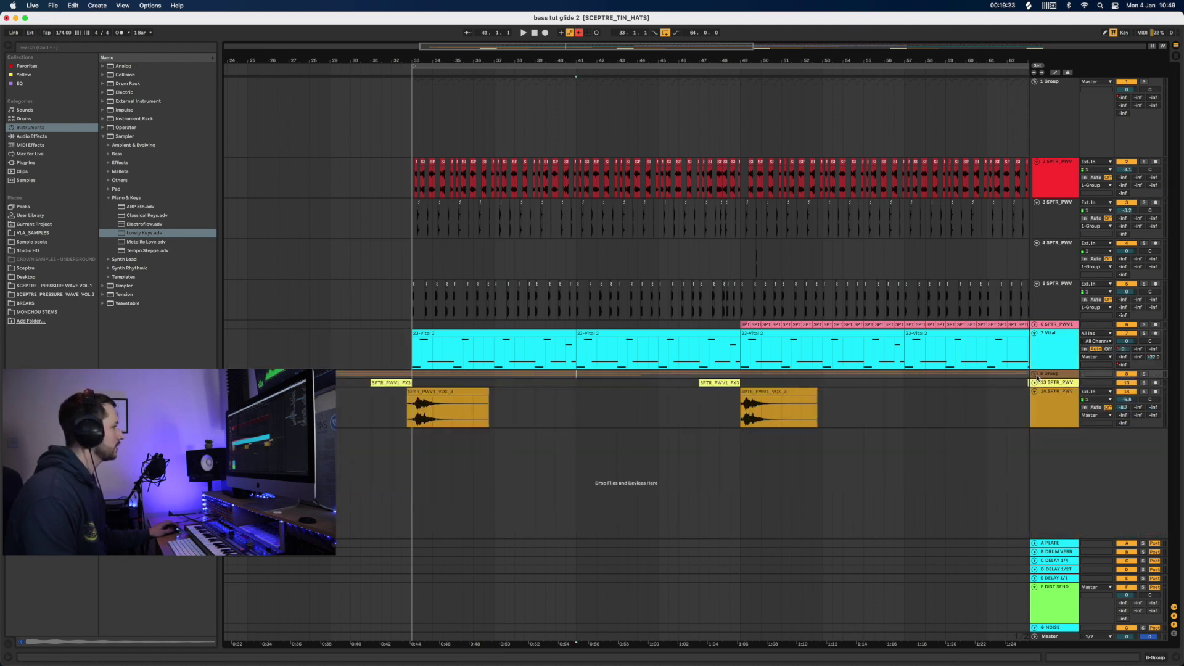
pyautogui.click(1036, 333)
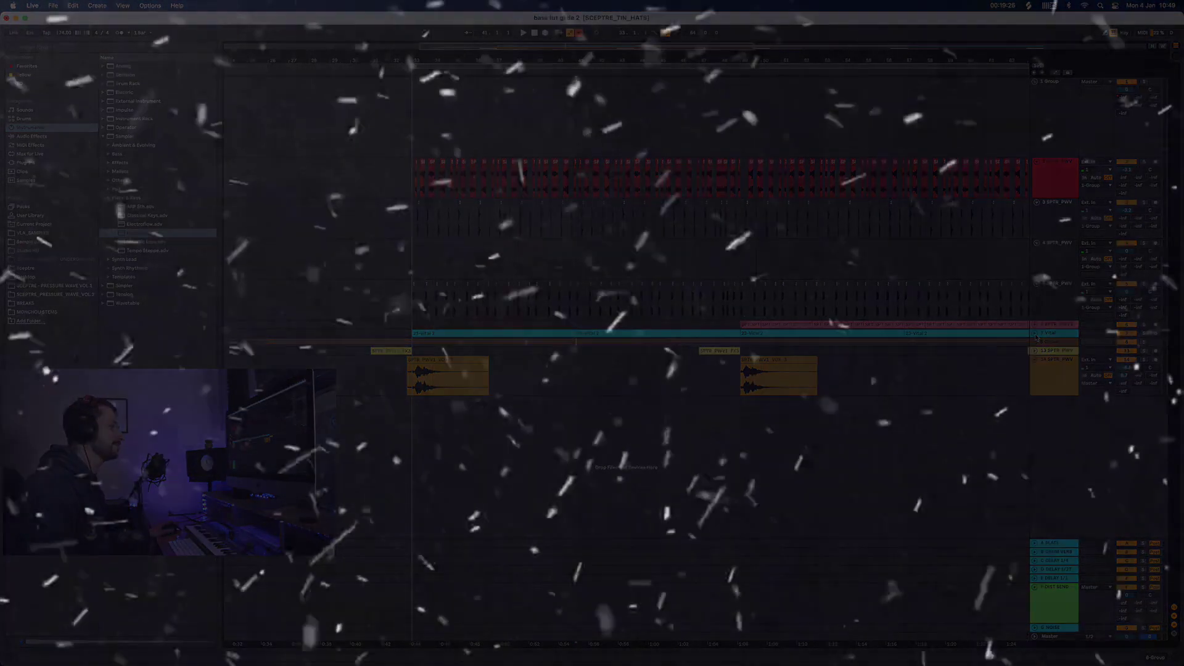